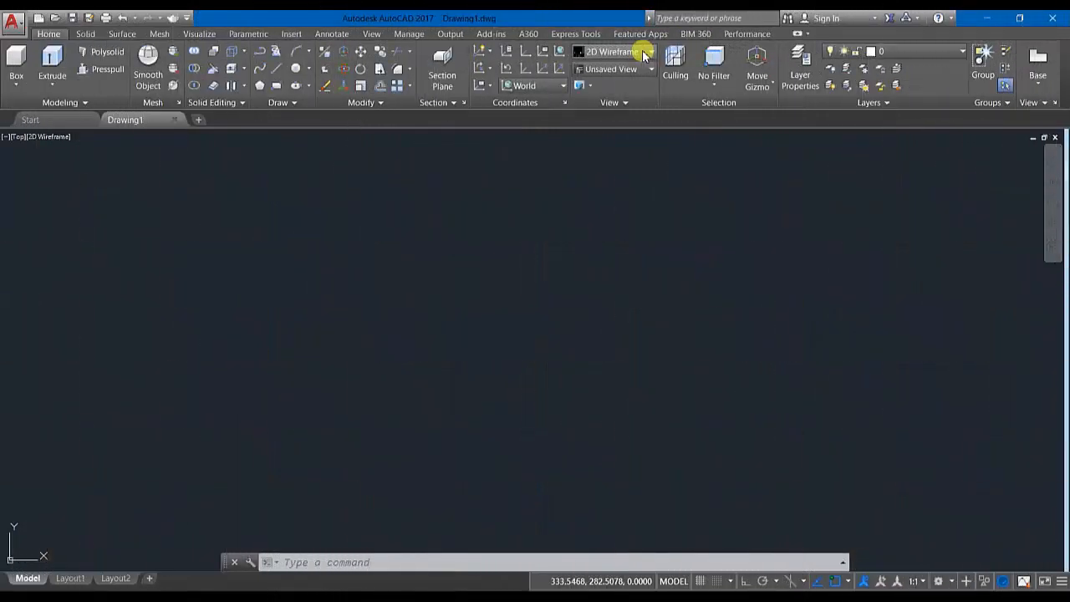
Set the visual style to Wireframe and switch to the Front view.
click(648, 51)
click(610, 77)
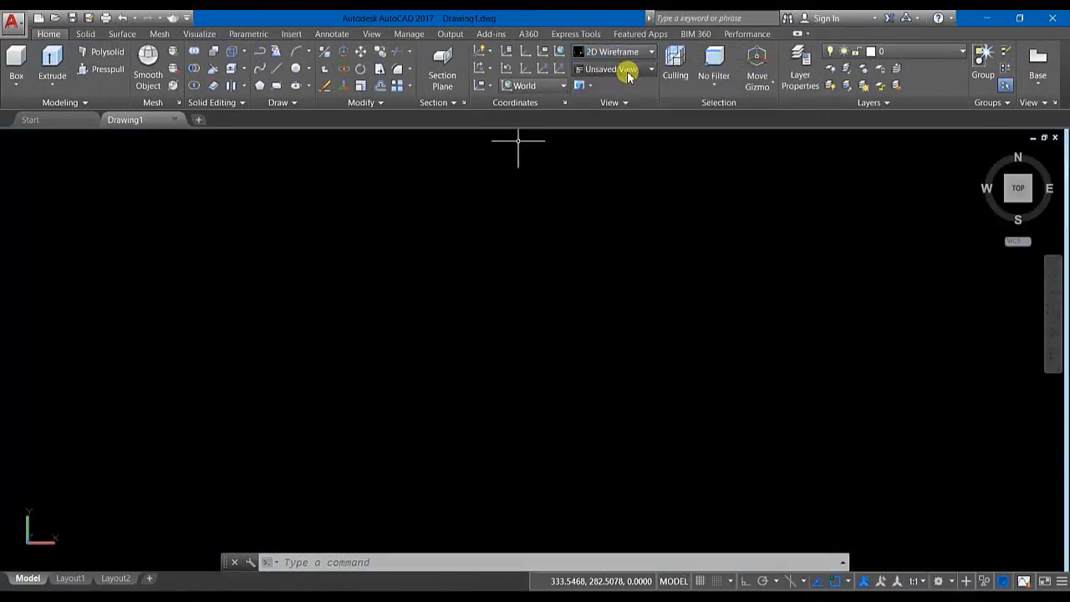
click(627, 72)
click(603, 142)
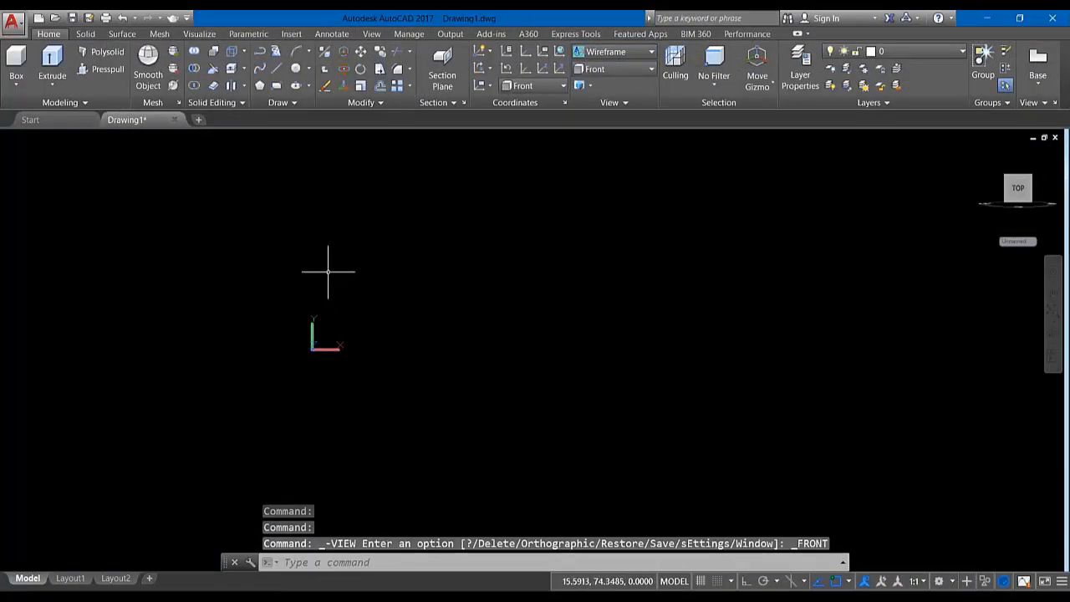
Draw a rectangle with a length of 650 and a width of 400, extending down and right from its first corner.
click(279, 74)
click(276, 85)
click(349, 245)
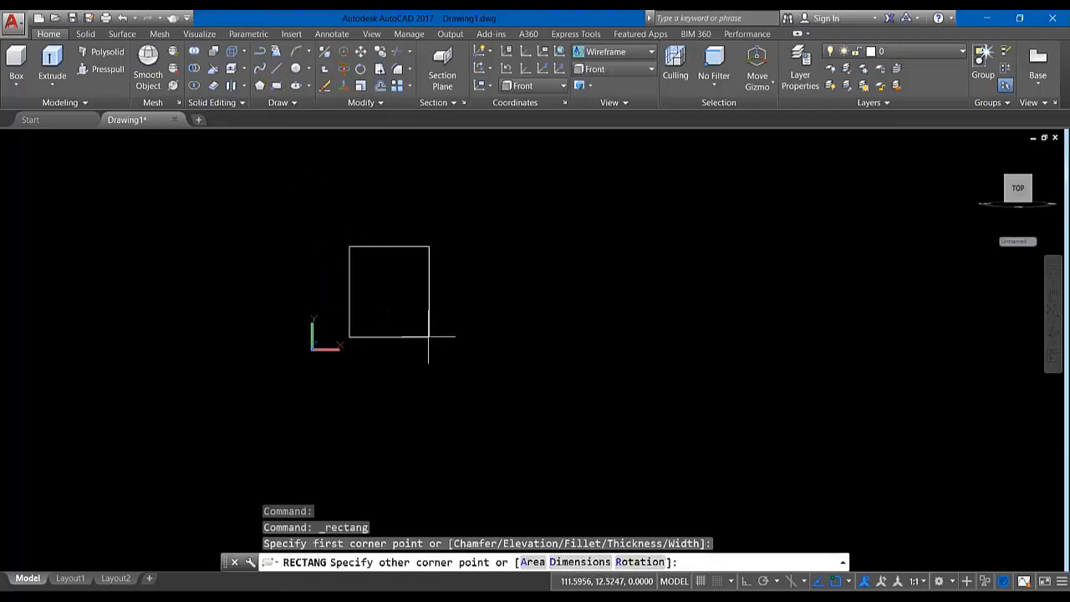
click(580, 562)
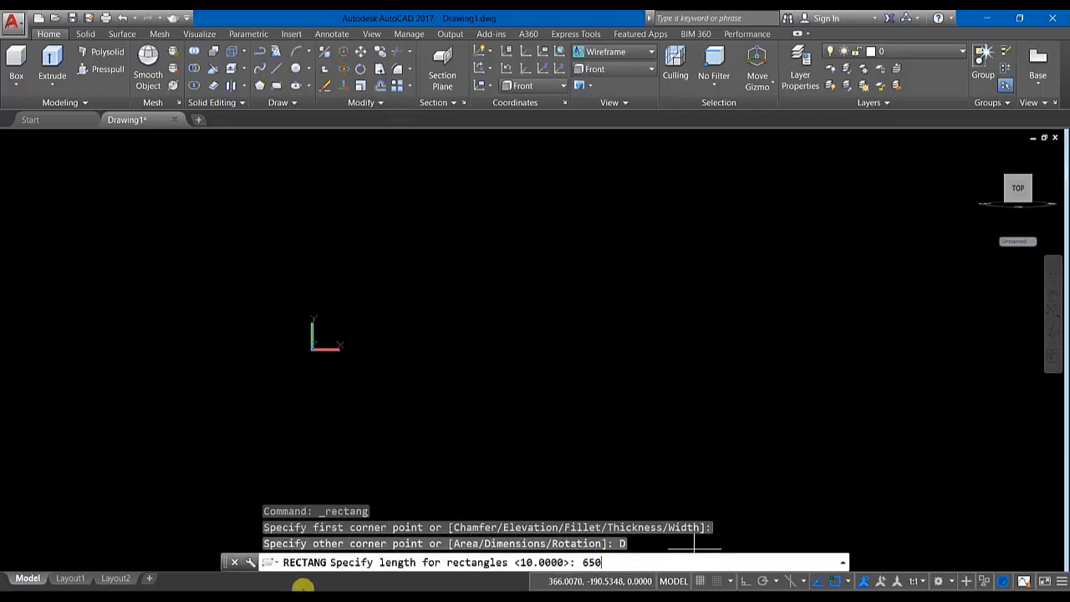
key(Return)
key(Return)
scroll(282, 272, down, 6)
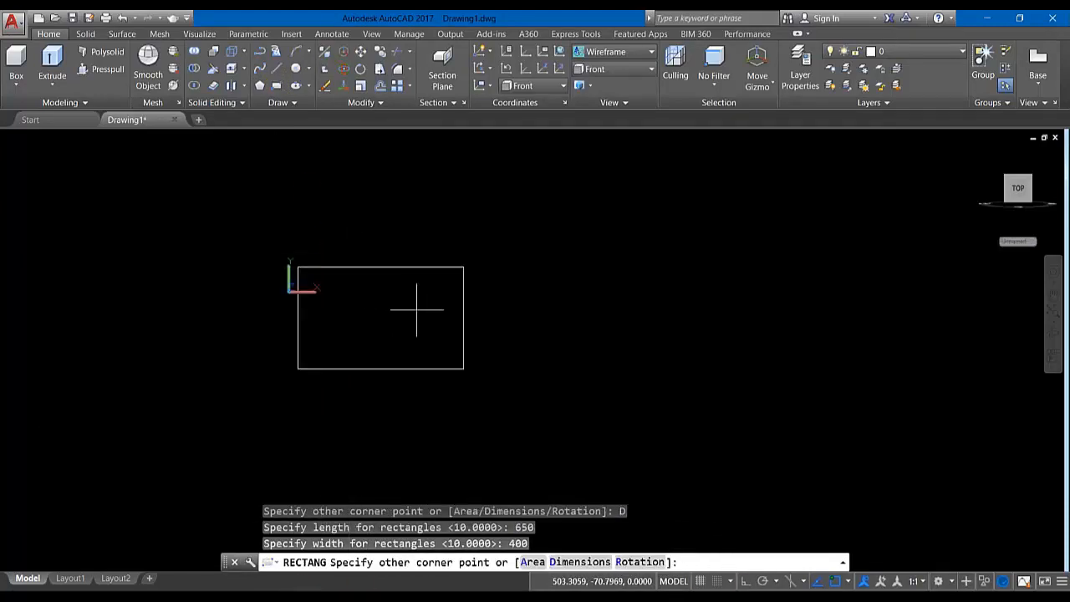
click(415, 308)
Explode the rectangle into separate lines and check that its top edge is selectable on its own.
scroll(328, 319, up, 3)
middle_drag(317, 316, 406, 367)
click(376, 101)
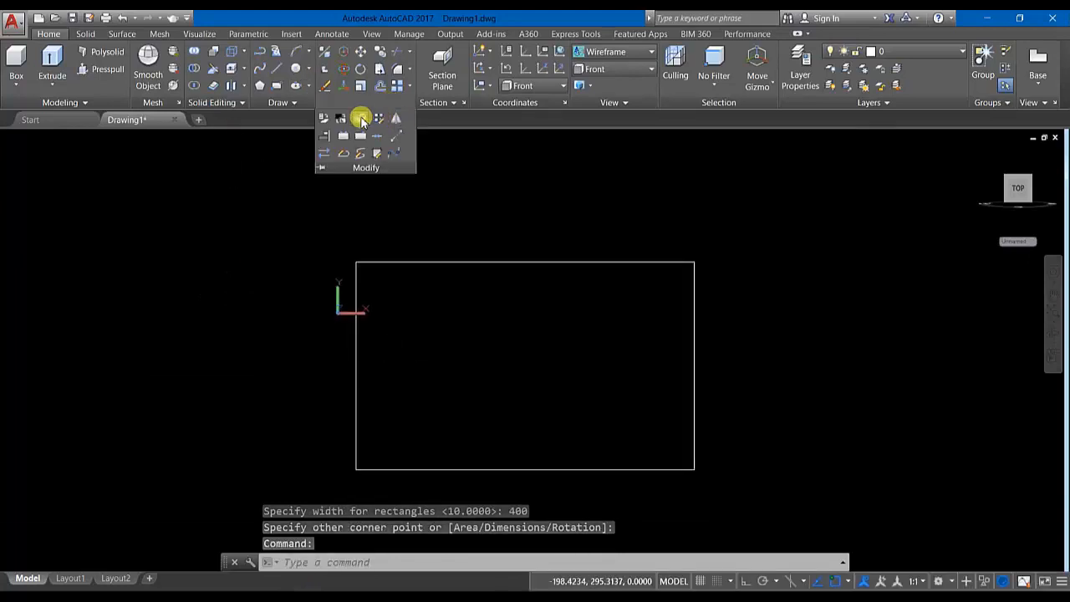
click(359, 115)
click(482, 262)
key(Return)
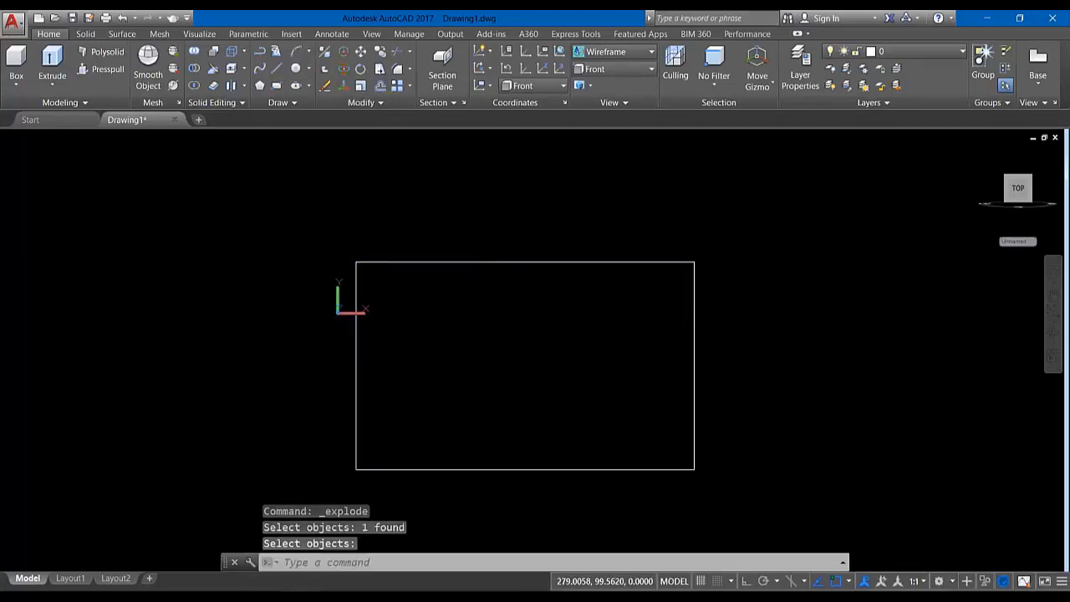
click(485, 258)
key(Escape)
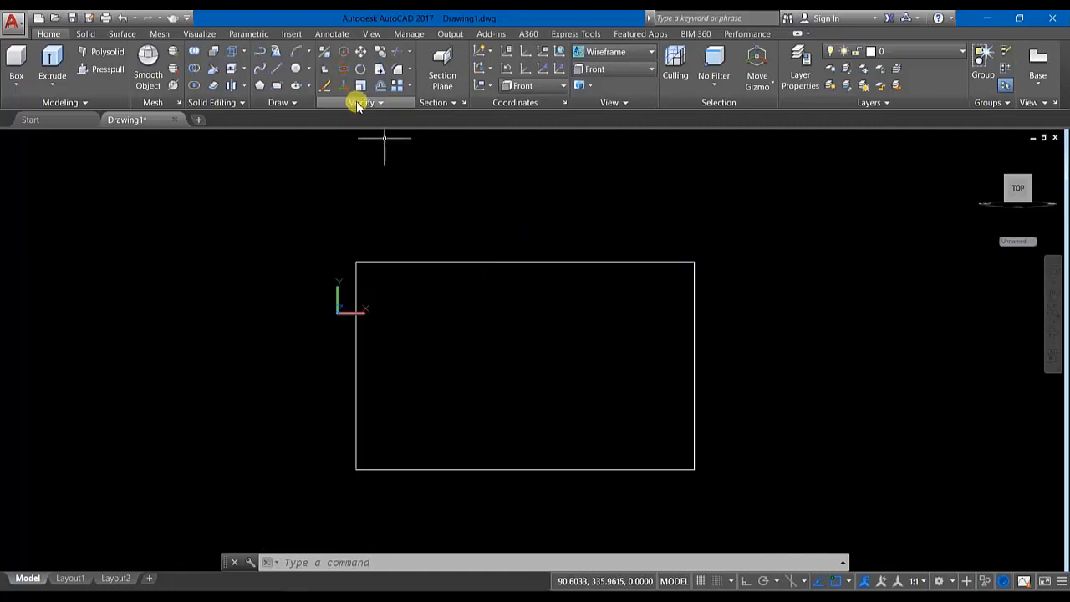
Divide the rectangle's top edge into 13 equal segments.
click(289, 102)
click(325, 125)
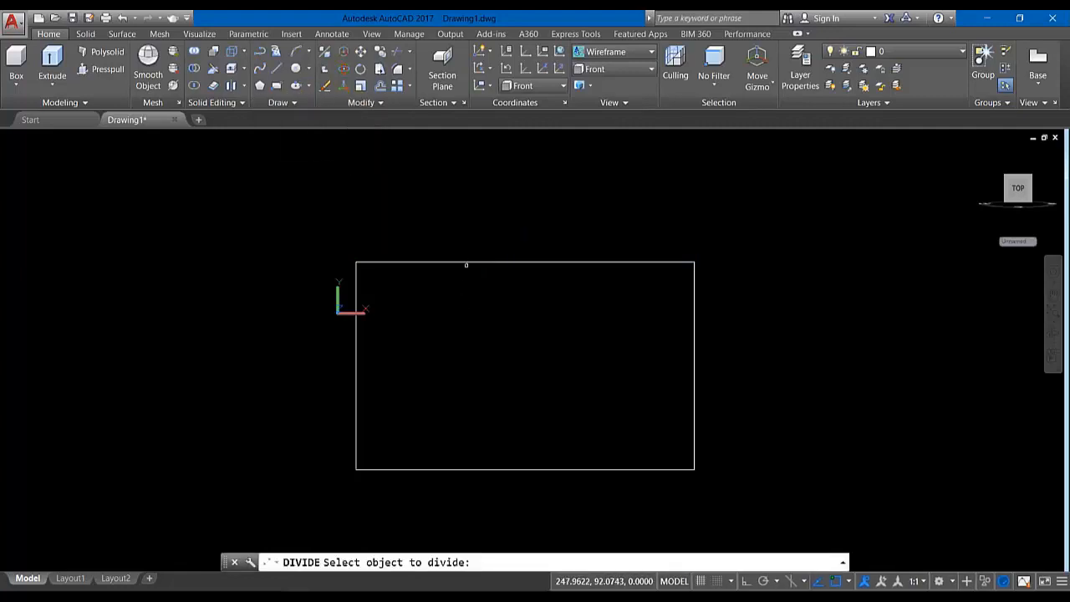
click(465, 263)
key(Return)
text(13)
key(Return)
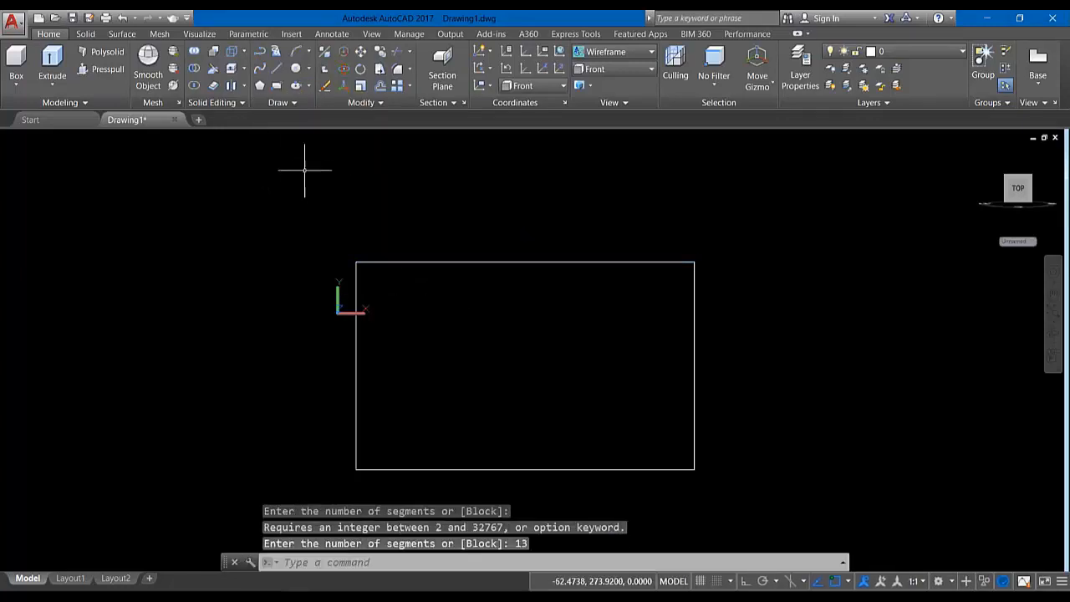
Draw a vertical line 400 long downward from the first division point on the top edge.
text(l)
key(Return)
click(382, 262)
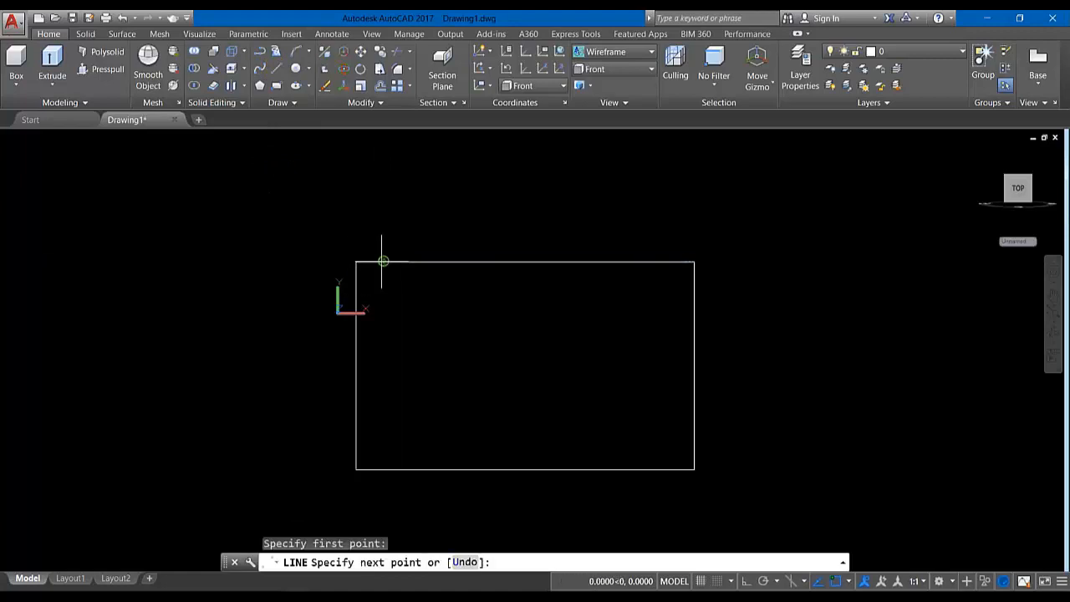
text(400)
key(Return)
key(Return)
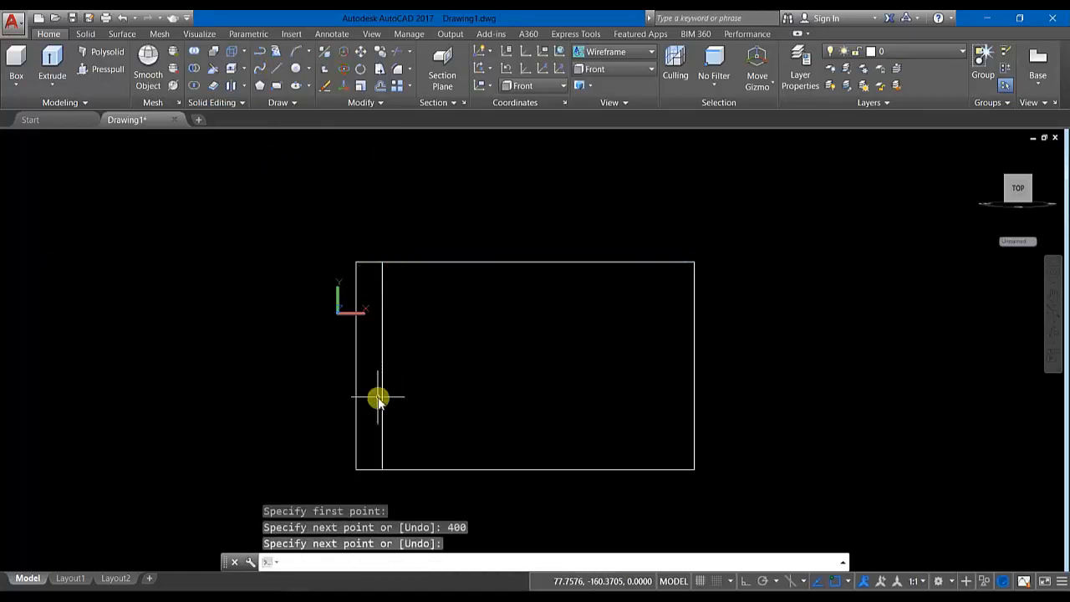
Turn on Ortho and draw a 400-long vertical line downward from the second division point on the top edge.
key(Return)
click(408, 263)
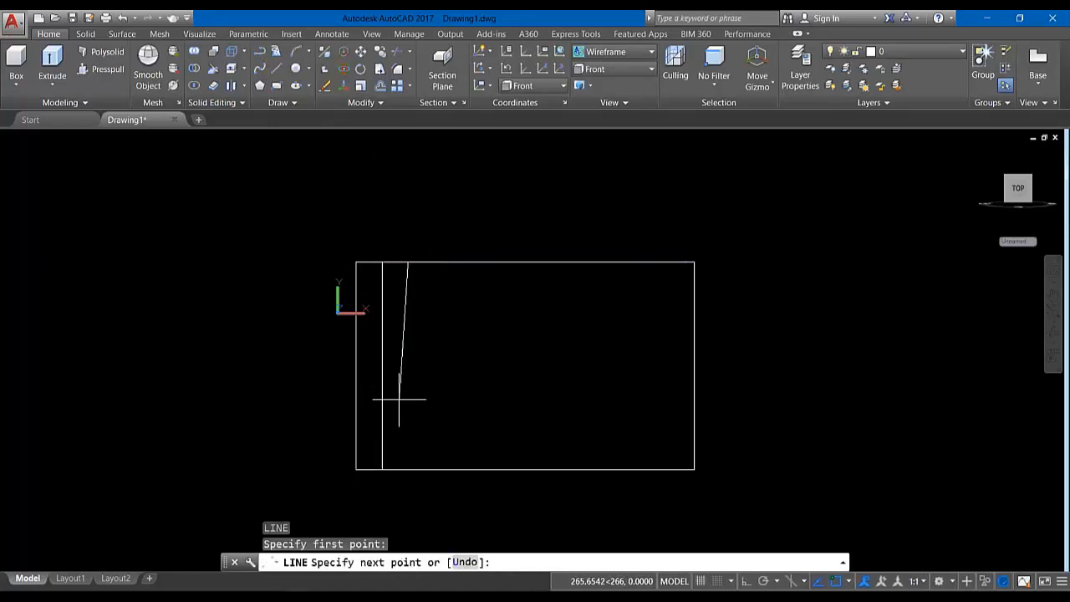
click(745, 580)
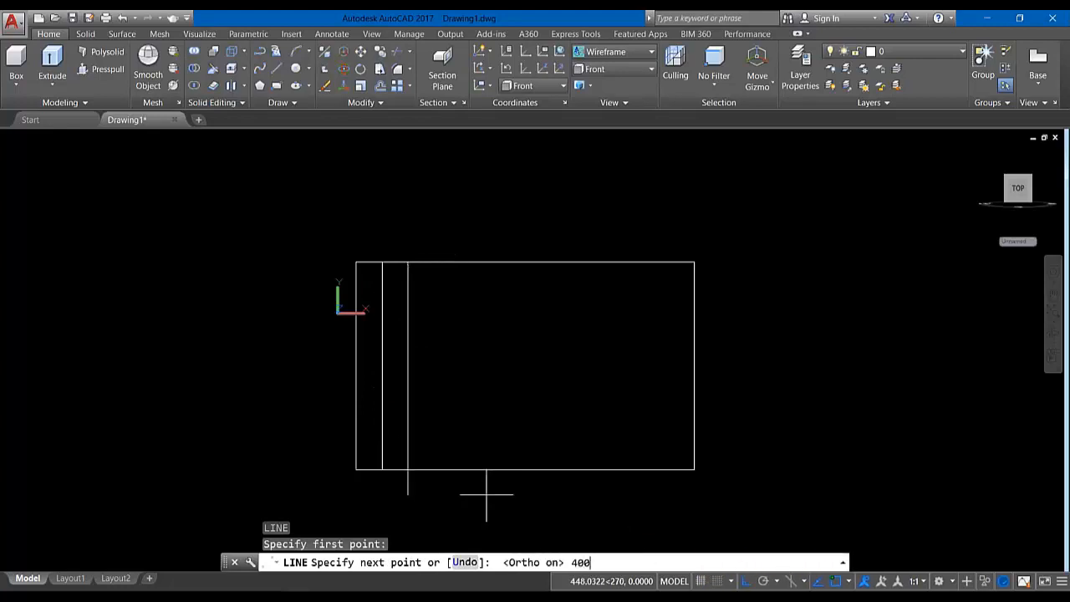
text(400)
key(Return)
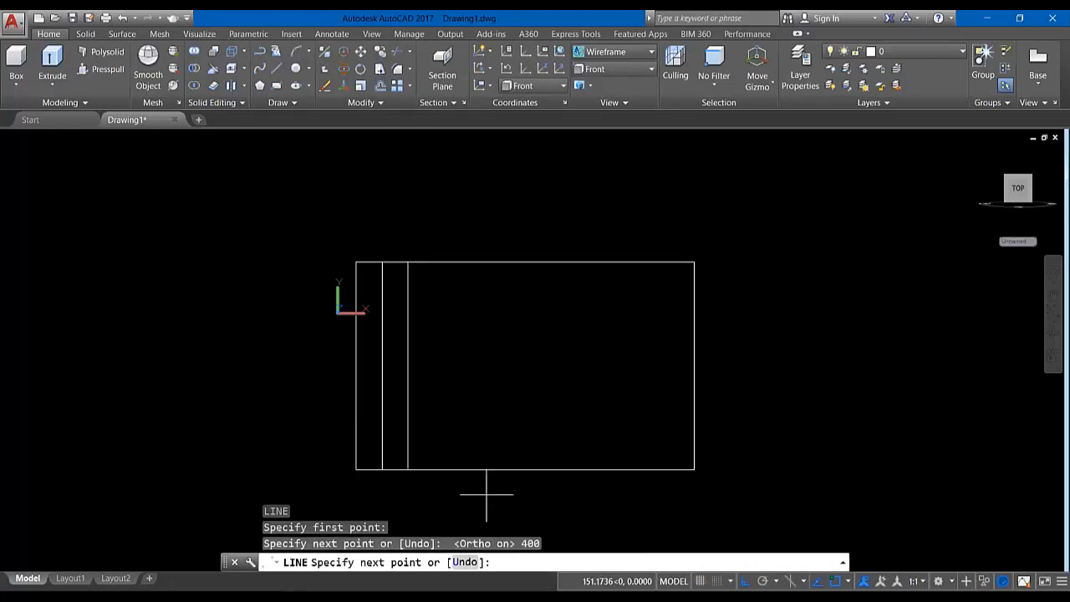
key(Return)
Draw a 400-long vertical line downward from the third division point on the top edge.
key(Return)
click(434, 262)
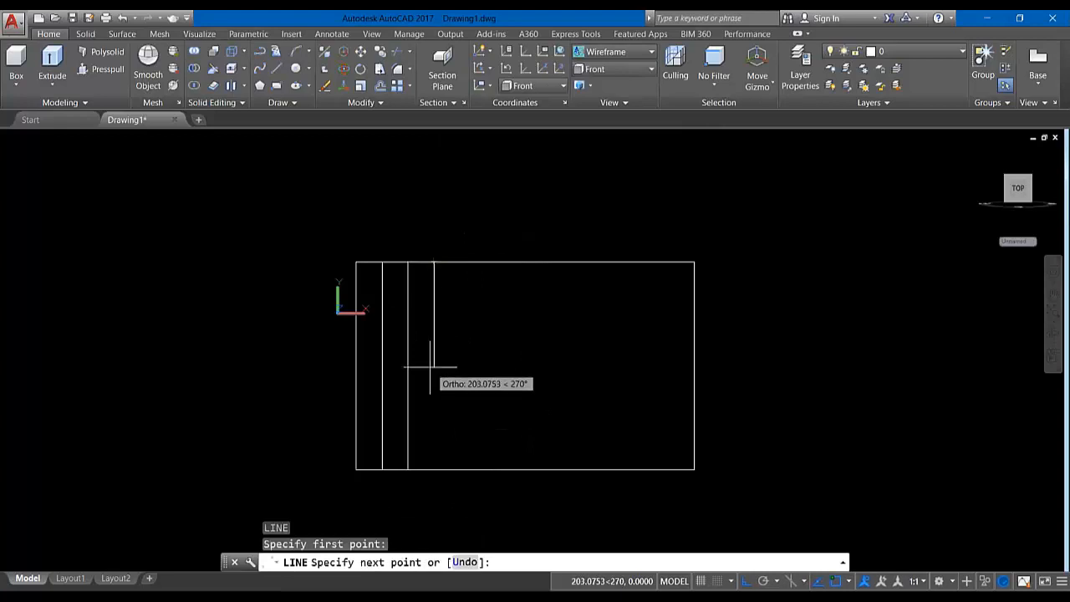
text(400)
key(Return)
key(Return)
key(Return)
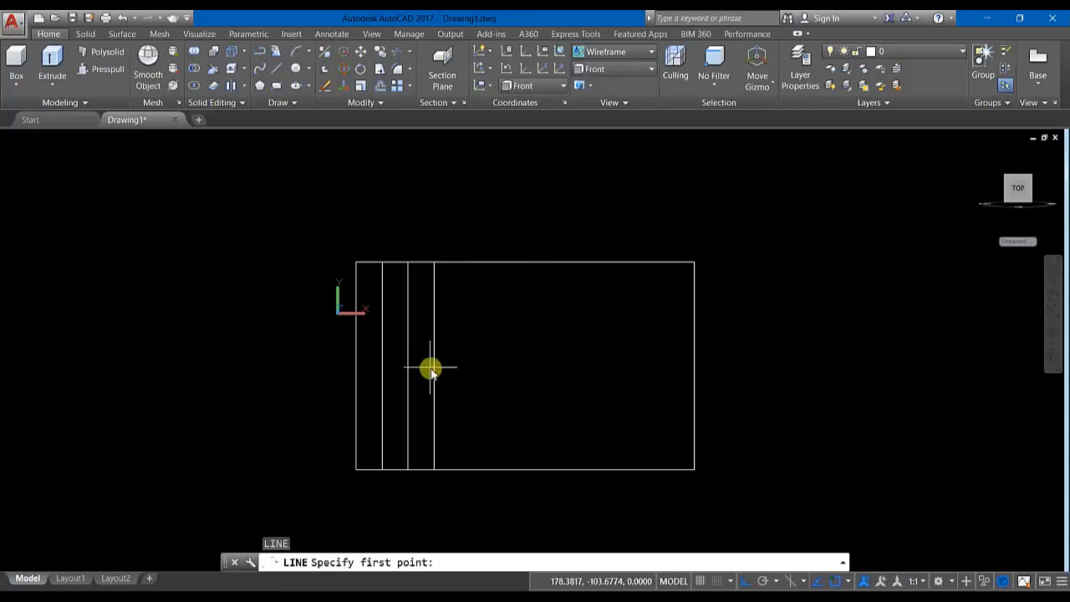
click(434, 262)
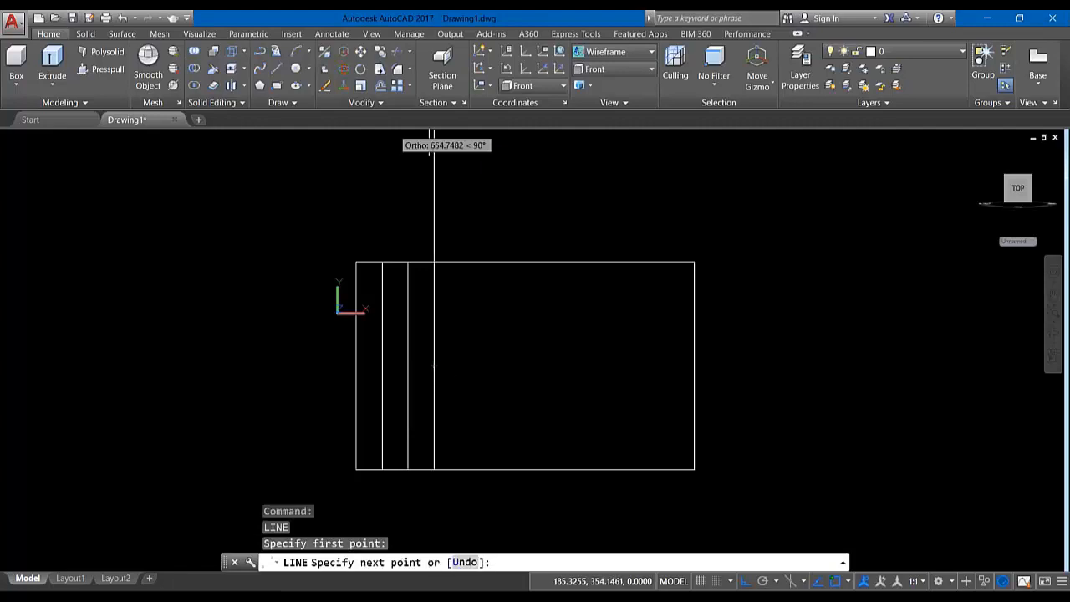
Copy the three vertical lines from the rectangle's top-left corner to the third, sixth and ninth division points, filling the rectangle's width.
click(382, 50)
drag(451, 330, 377, 318)
key(Return)
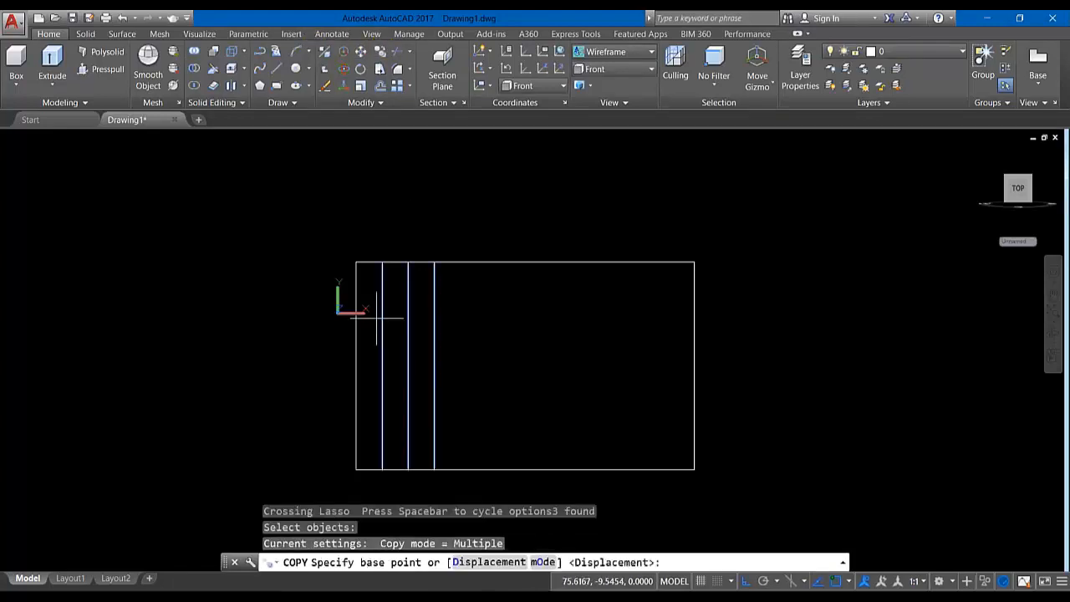
click(357, 262)
click(434, 263)
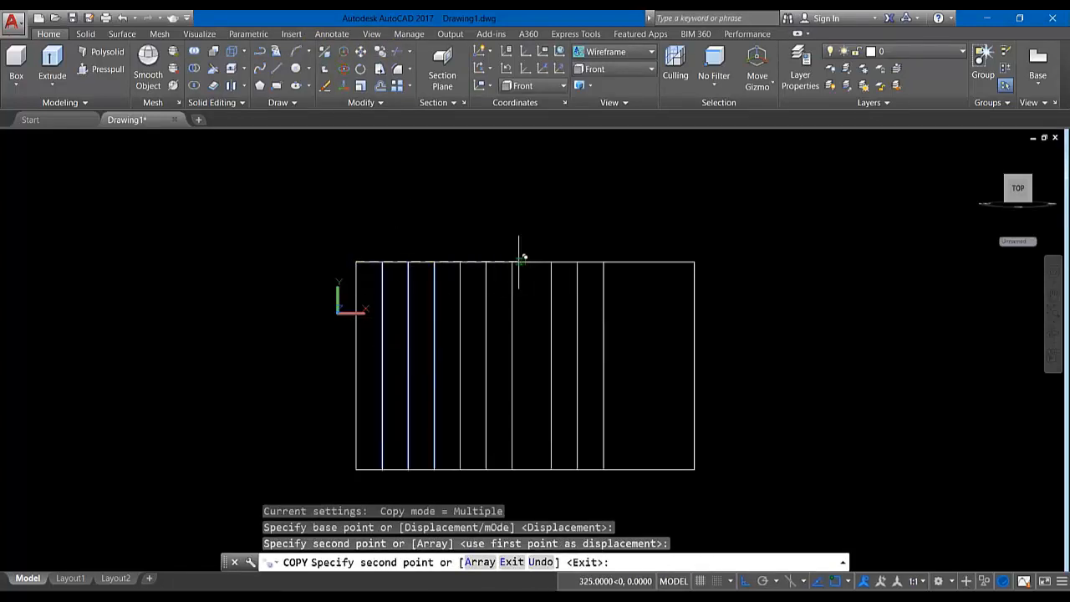
click(511, 263)
click(590, 259)
key(Return)
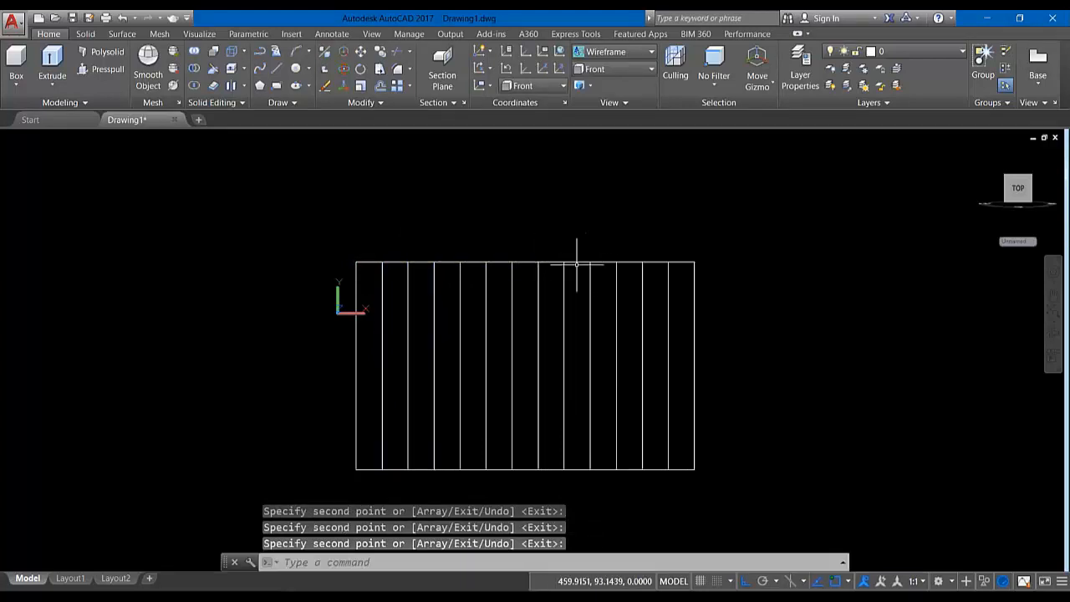
Offset the rectangle's top edge downward twice in succession, using a distance of about 57 picked along the first vertical line.
scroll(443, 365, up, 3)
scroll(443, 365, down, 3)
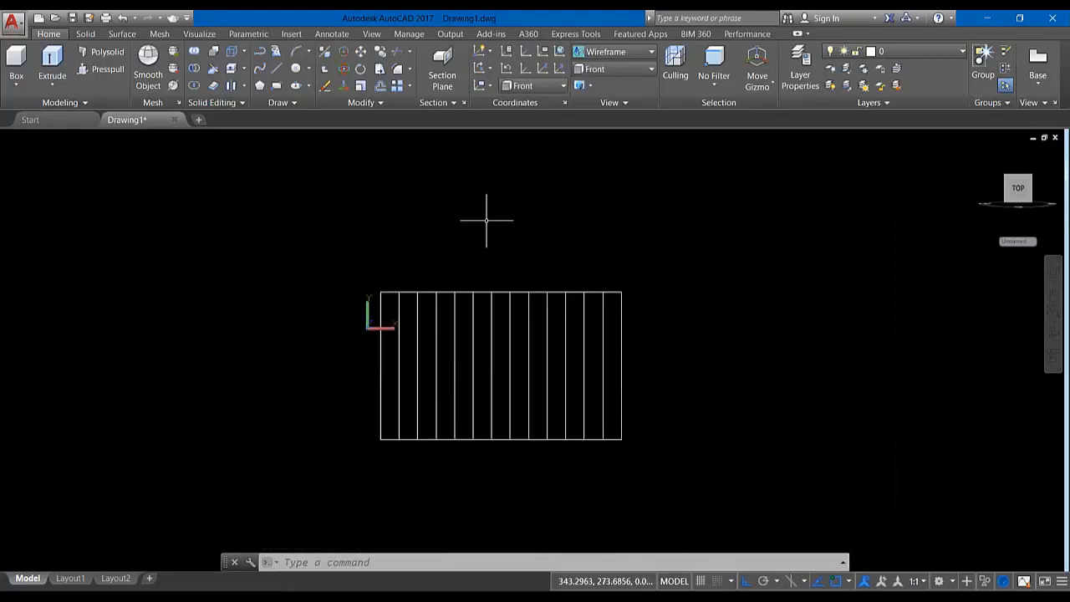
click(383, 87)
scroll(389, 289, up, 5)
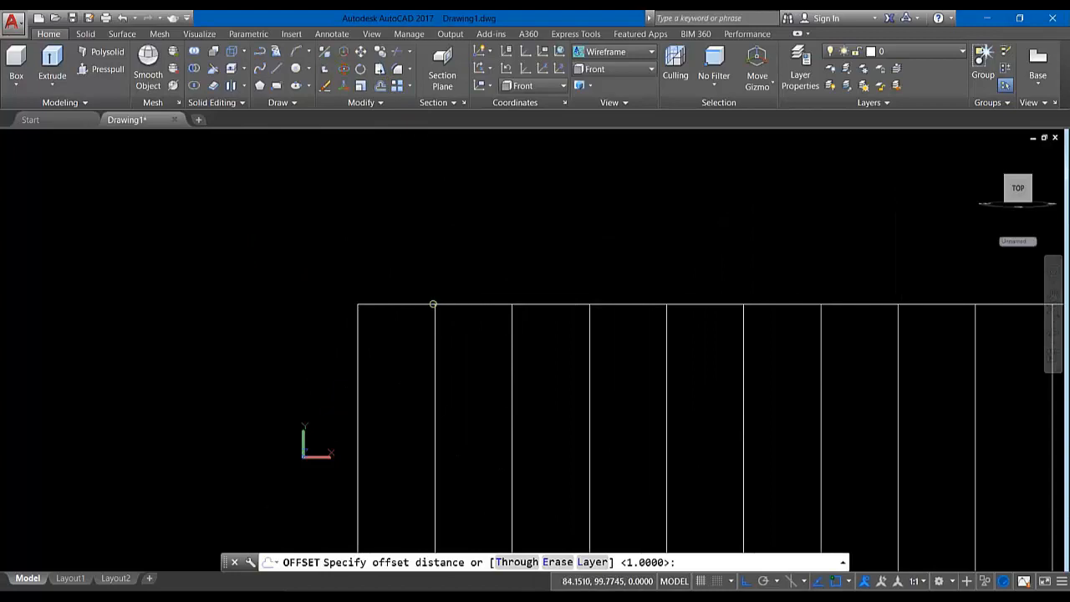
click(434, 304)
click(435, 390)
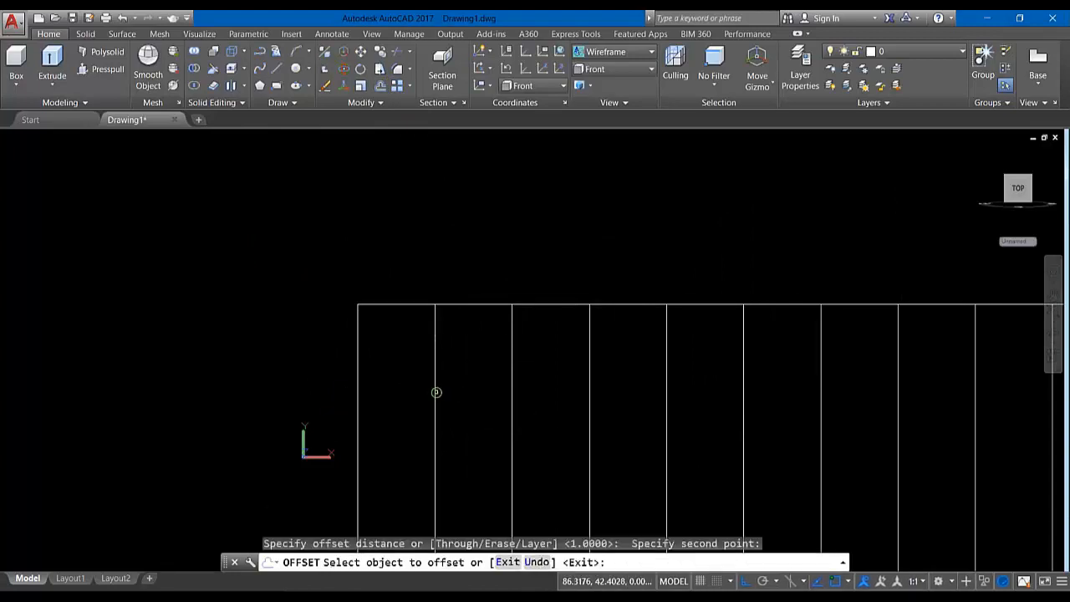
click(426, 305)
click(429, 375)
click(429, 391)
click(415, 445)
scroll(416, 414, down, 6)
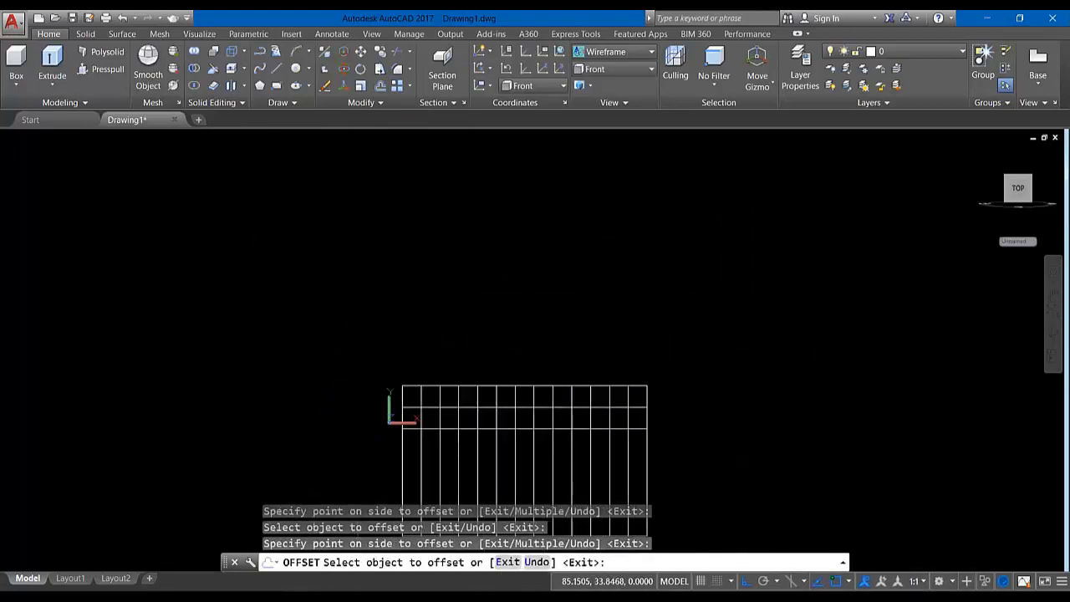
middle_drag(419, 415, 440, 277)
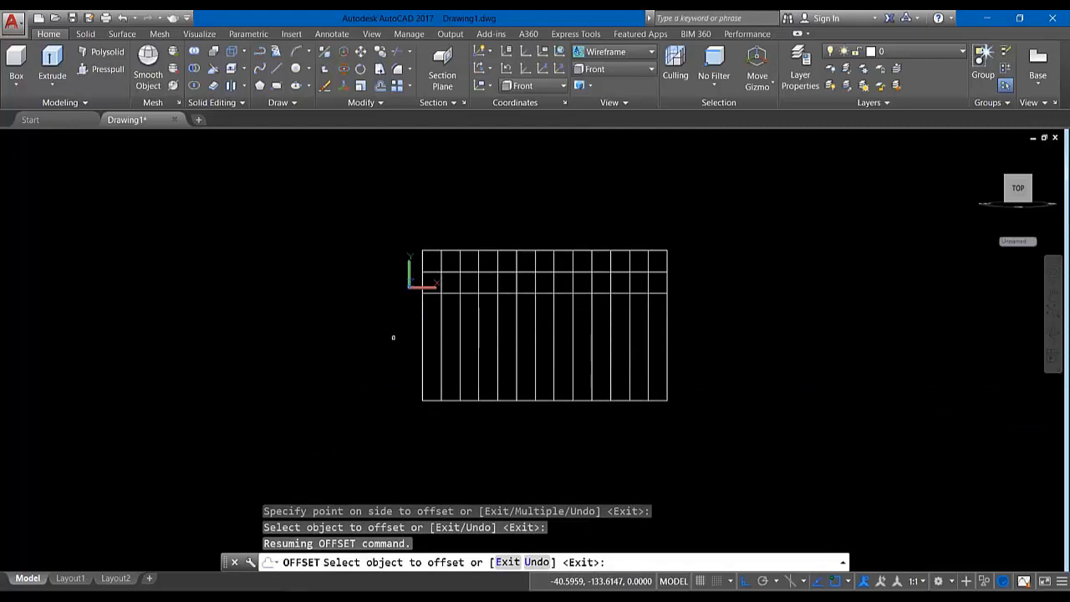
key(Escape)
Offset the top edge and the first horizontal line downward by half their spacing, picking the distance with Mid Between 2 Points.
scroll(422, 249, up, 5)
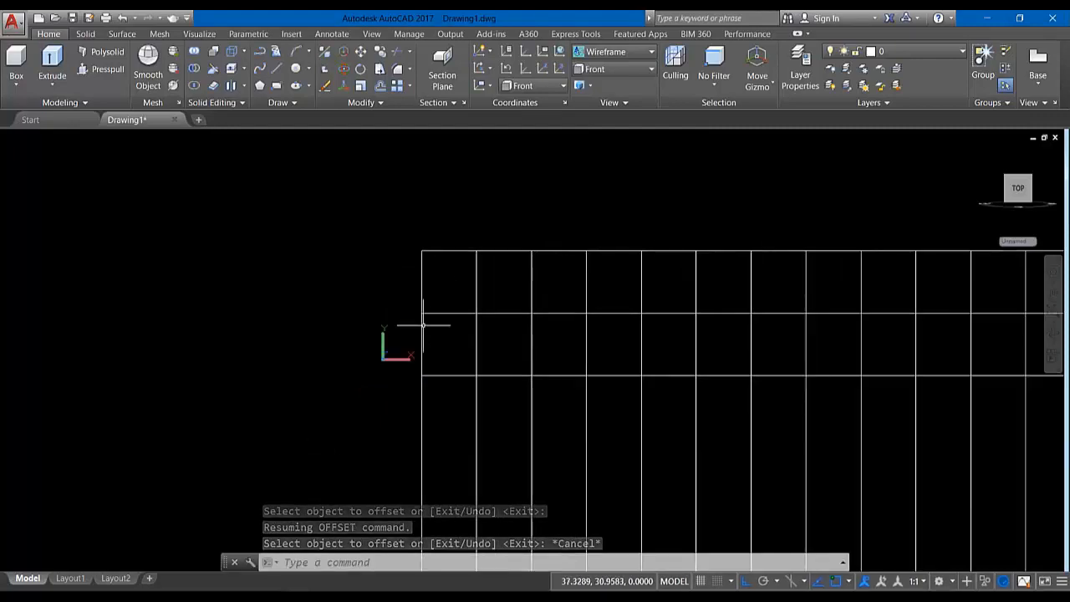
click(378, 87)
right_click(400, 114)
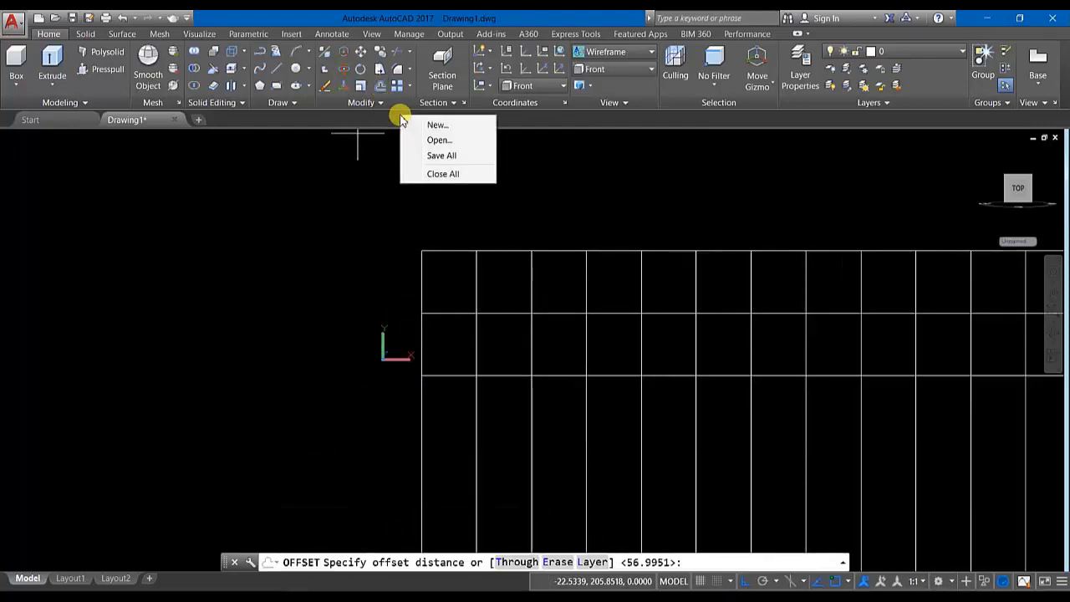
click(380, 226)
shift+right_click(381, 236)
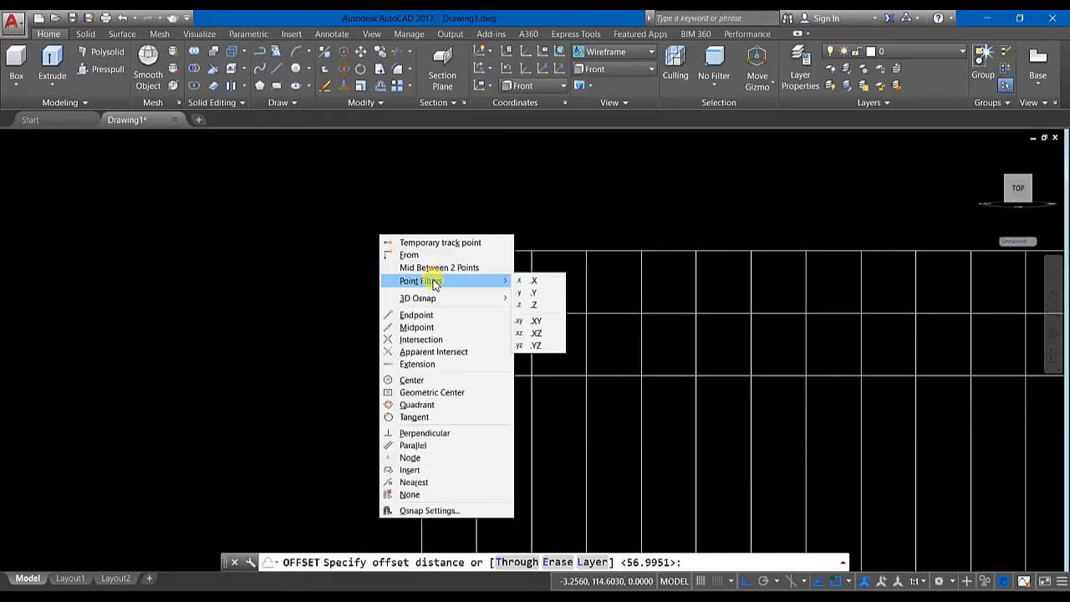
click(439, 268)
click(475, 250)
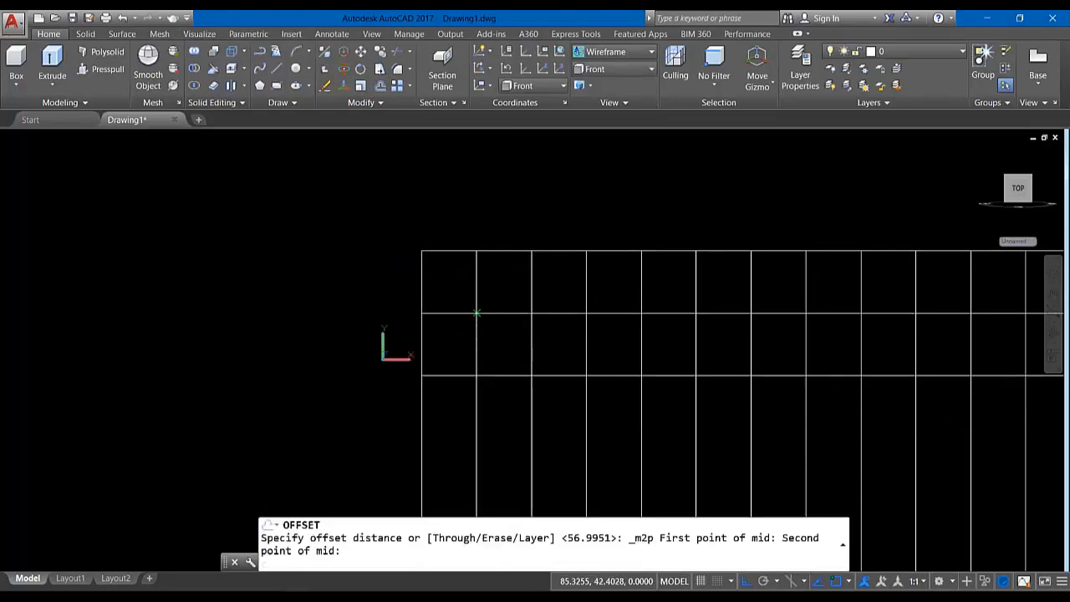
click(475, 250)
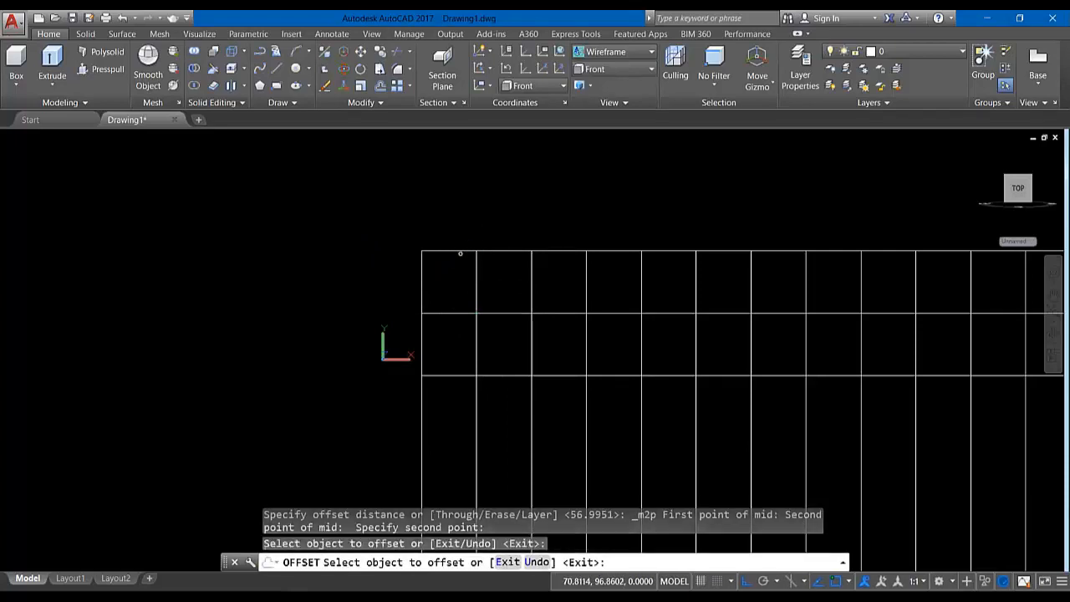
click(459, 251)
click(455, 271)
click(458, 313)
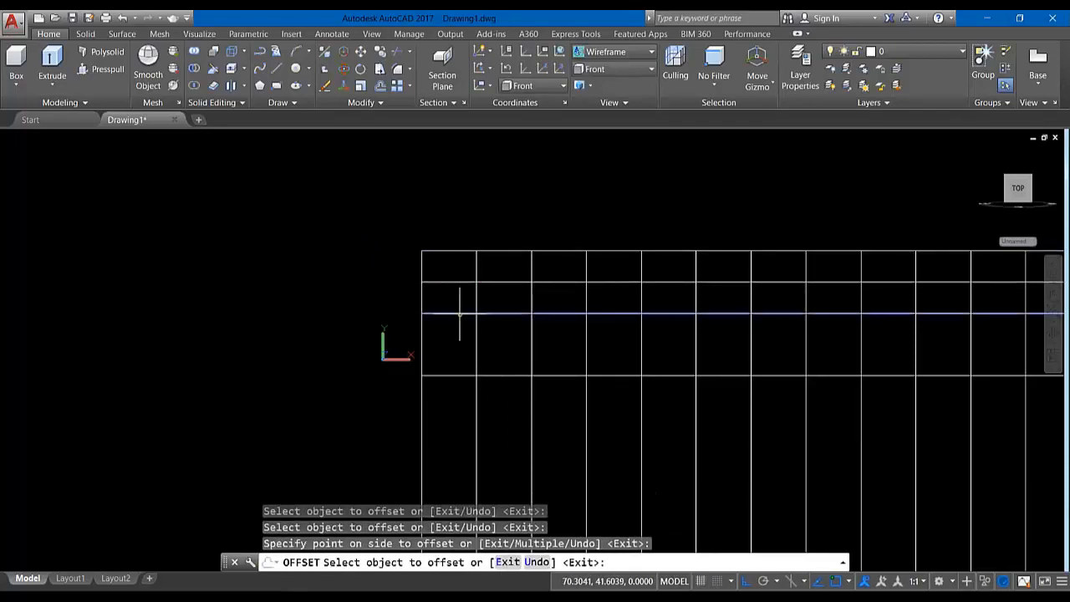
click(461, 335)
right_click(462, 339)
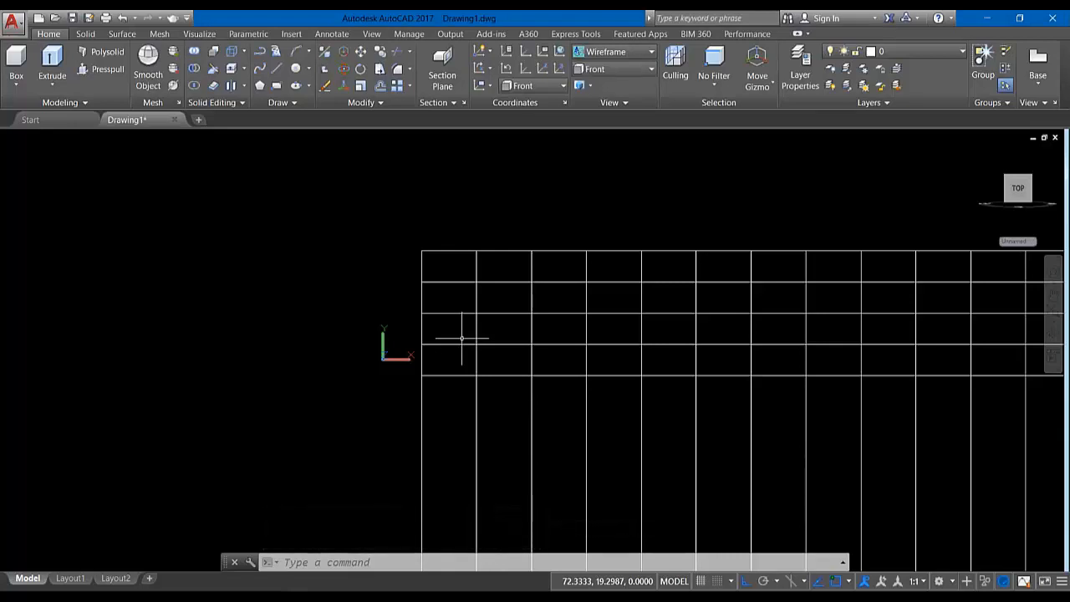
scroll(480, 319, down, 4)
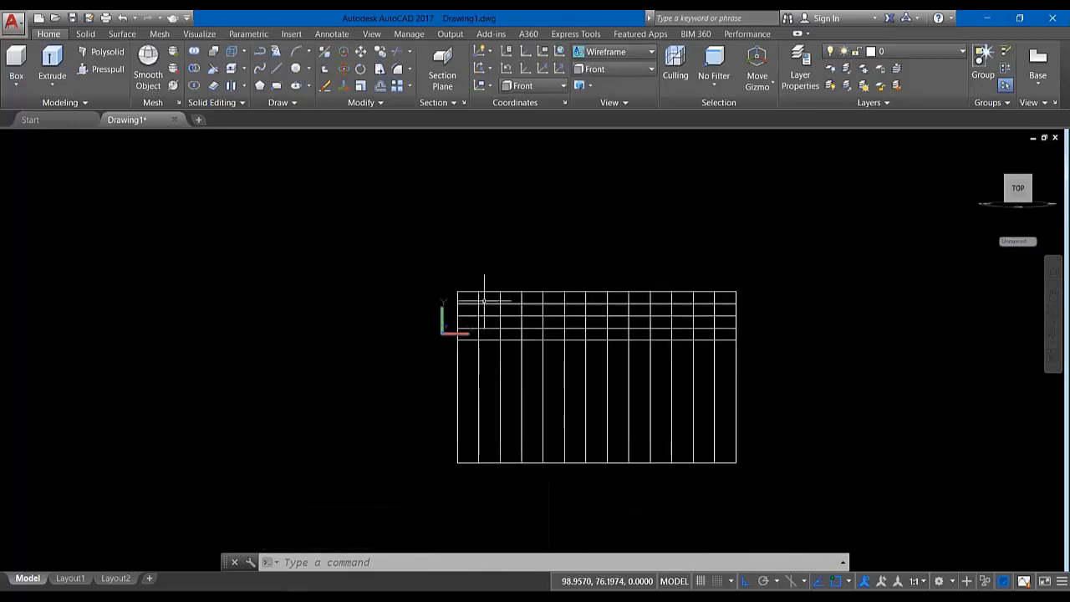
scroll(472, 327, up, 3)
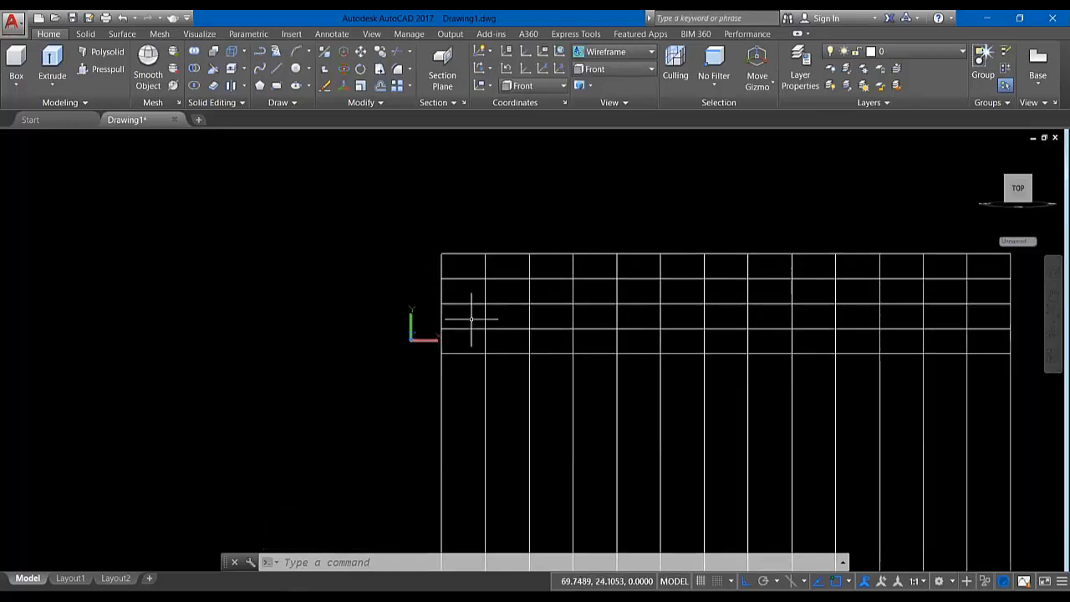
scroll(486, 278, up, 2)
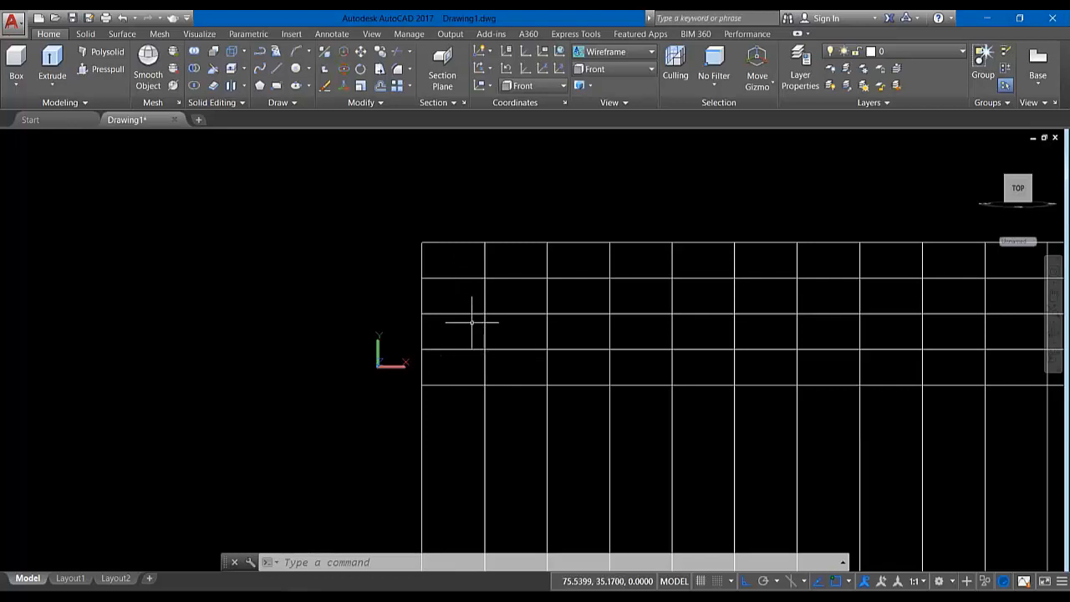
click(380, 88)
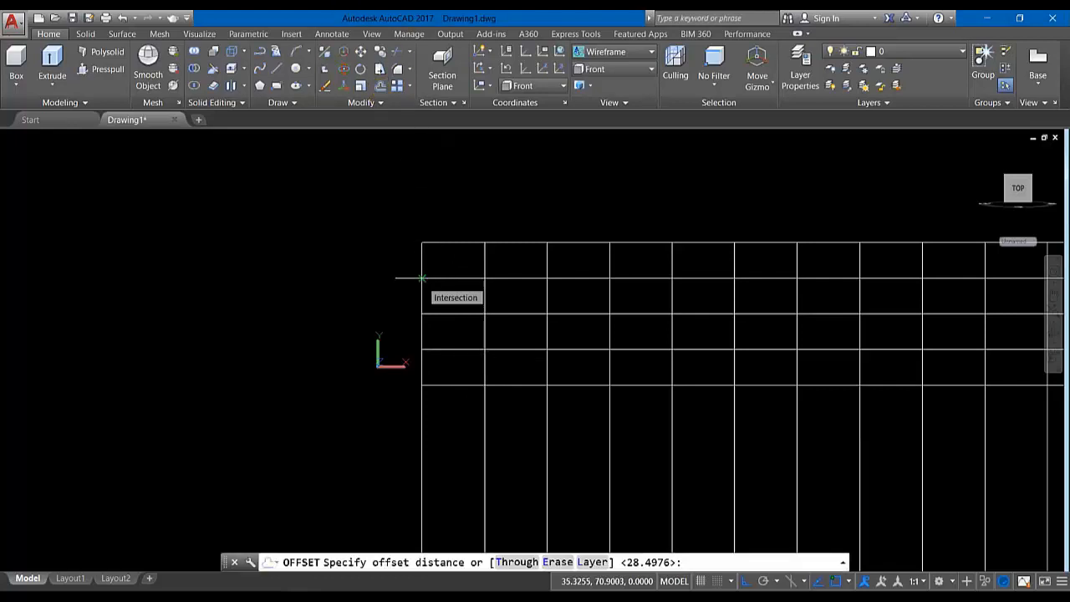
click(422, 278)
shift+right_click(422, 278)
click(481, 313)
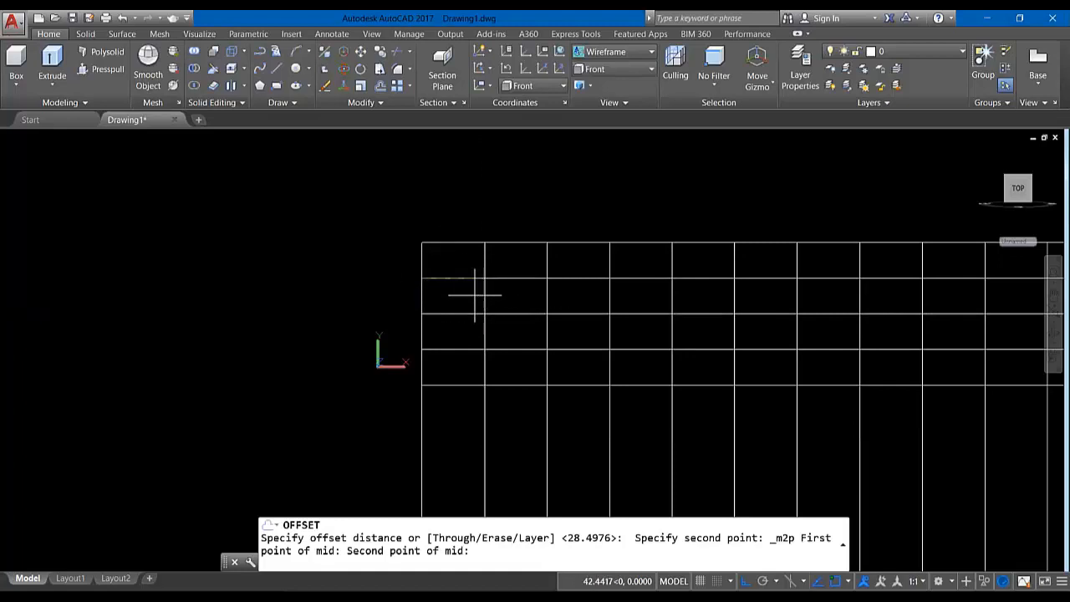
key(Escape)
click(380, 85)
right_click(414, 256)
click(431, 268)
right_click(348, 242)
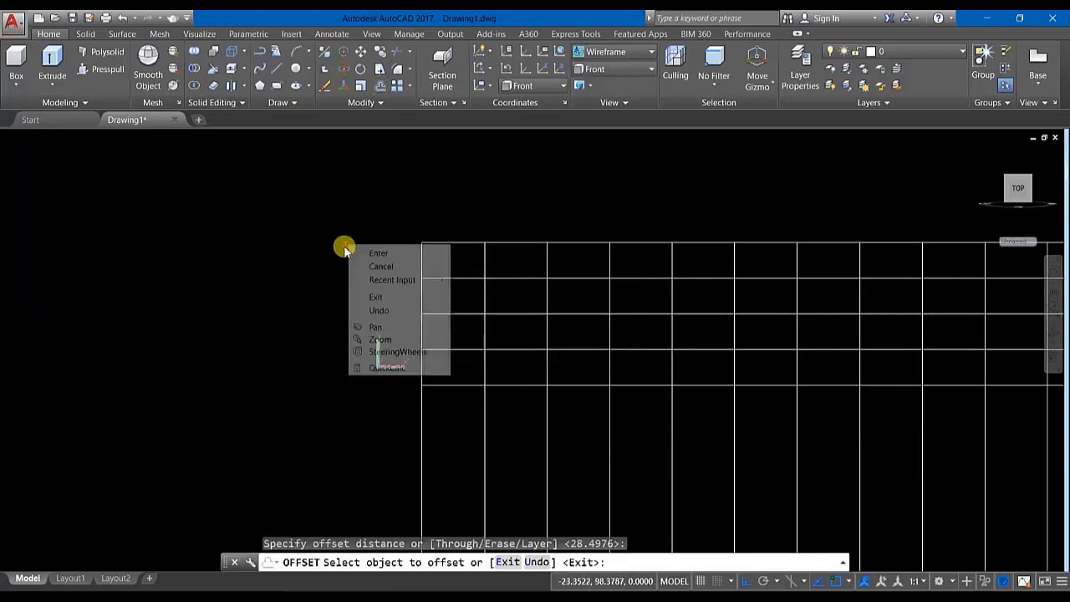
click(369, 224)
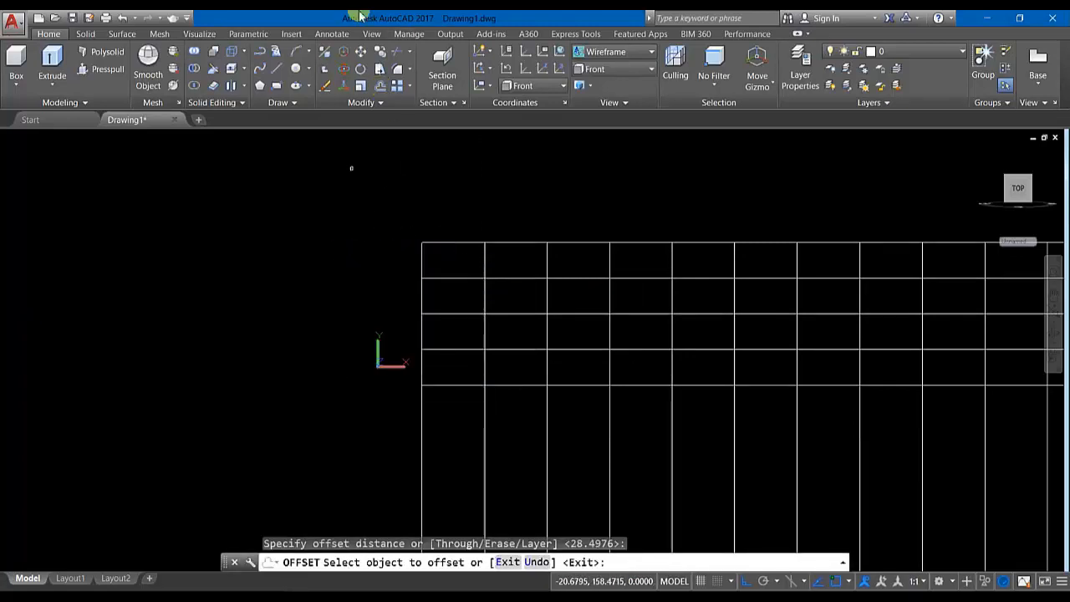
click(386, 85)
click(383, 215)
shift+right_click(383, 214)
click(427, 248)
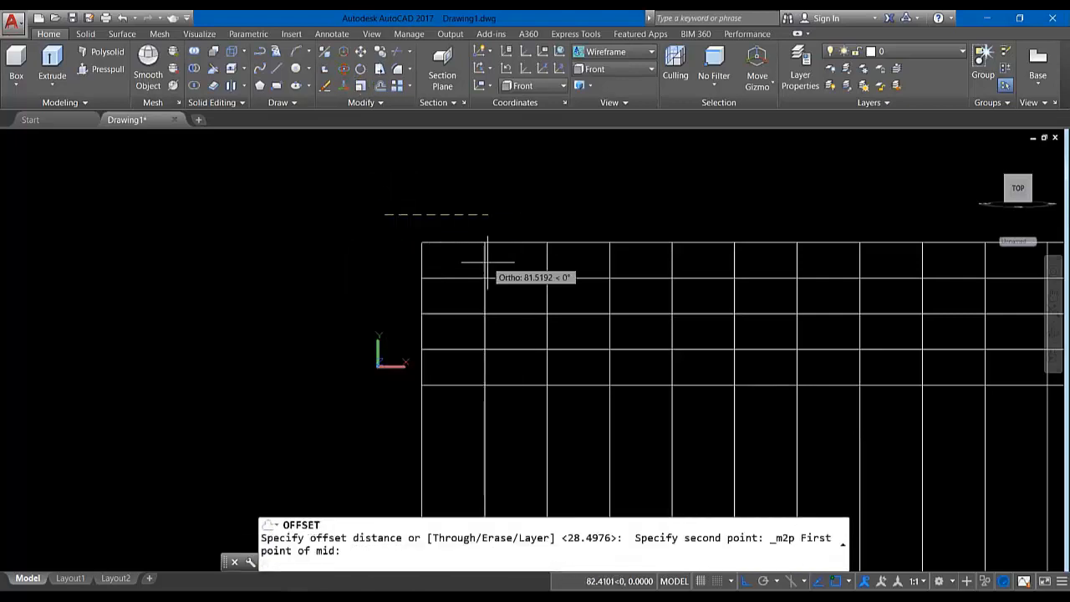
key(Escape)
Offset the rectangle's left edge inward by 25, half the first column's width, picking the distance with Mid Between 2 Points.
click(385, 86)
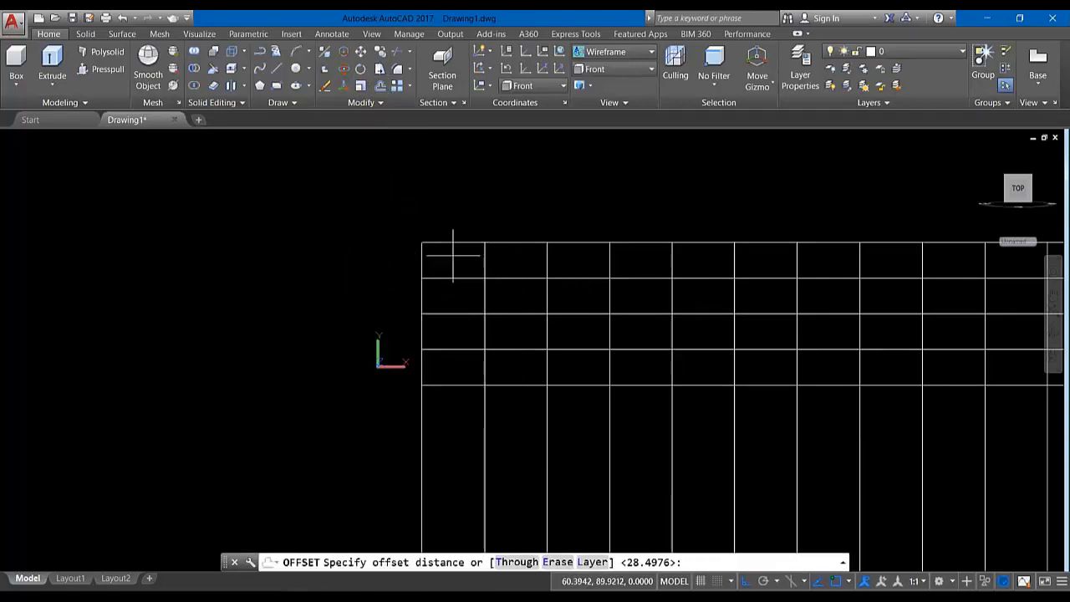
shift+right_click(449, 277)
click(483, 306)
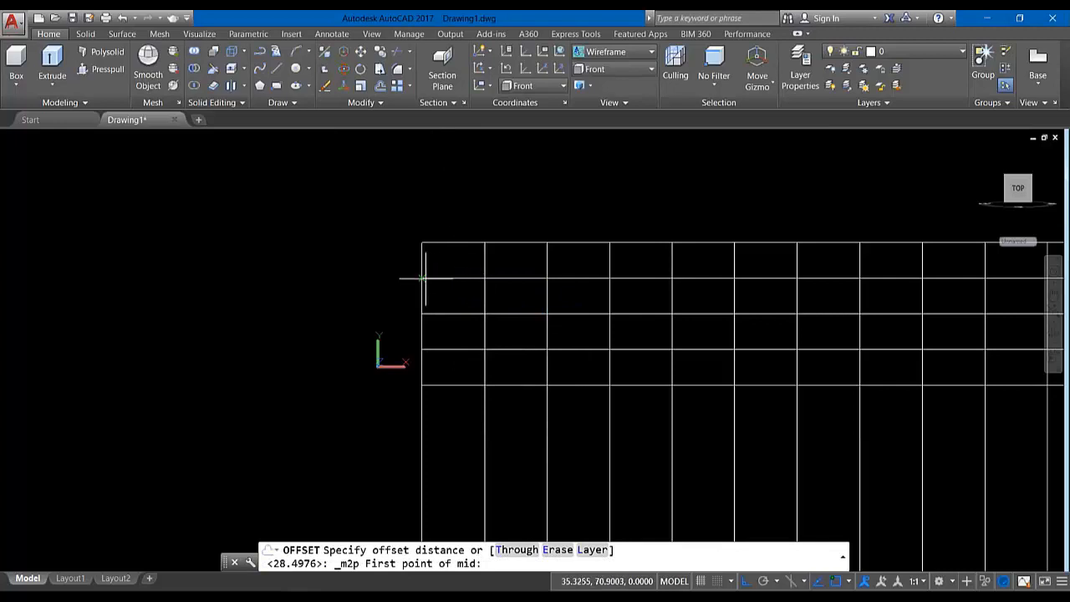
click(423, 279)
click(484, 279)
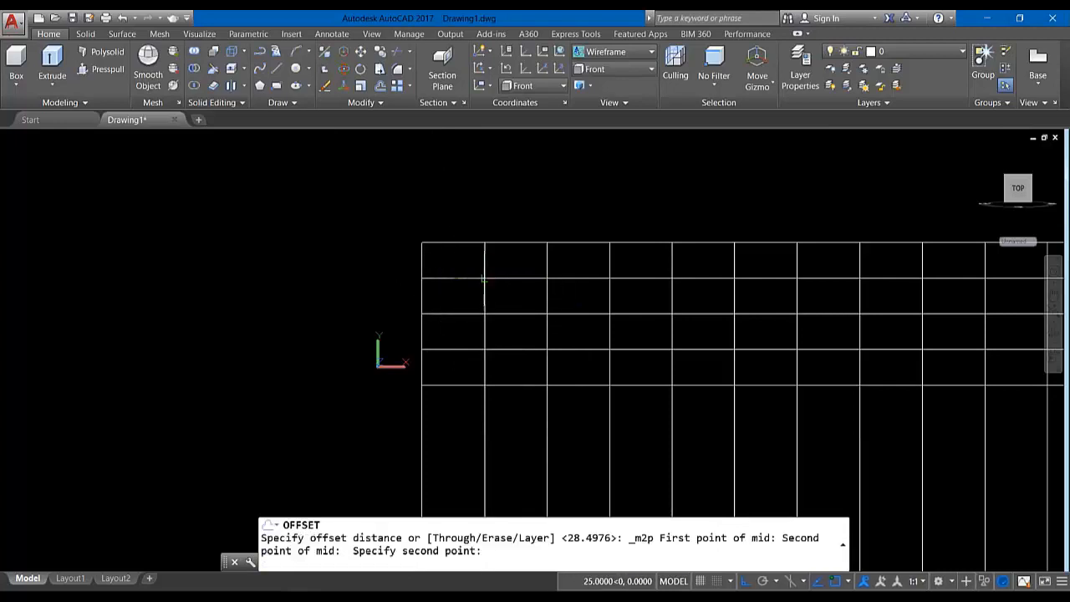
click(424, 278)
click(423, 294)
click(456, 294)
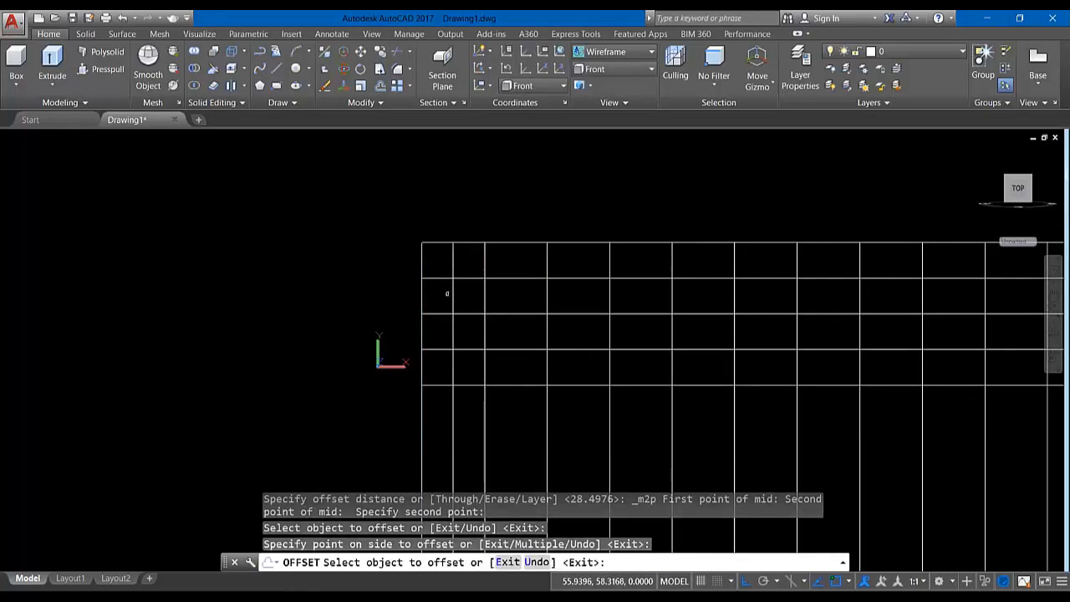
Fillet the new vertical line with the first and third horizontal lines at radius 0 to form a notch on the left edge.
click(325, 72)
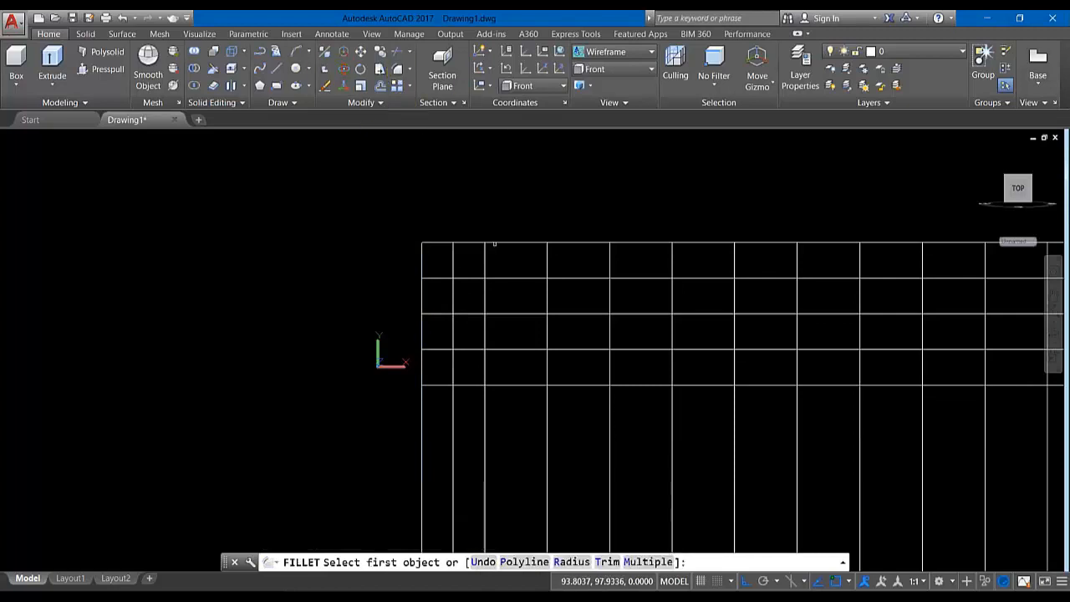
click(444, 278)
click(454, 296)
key(Return)
click(455, 300)
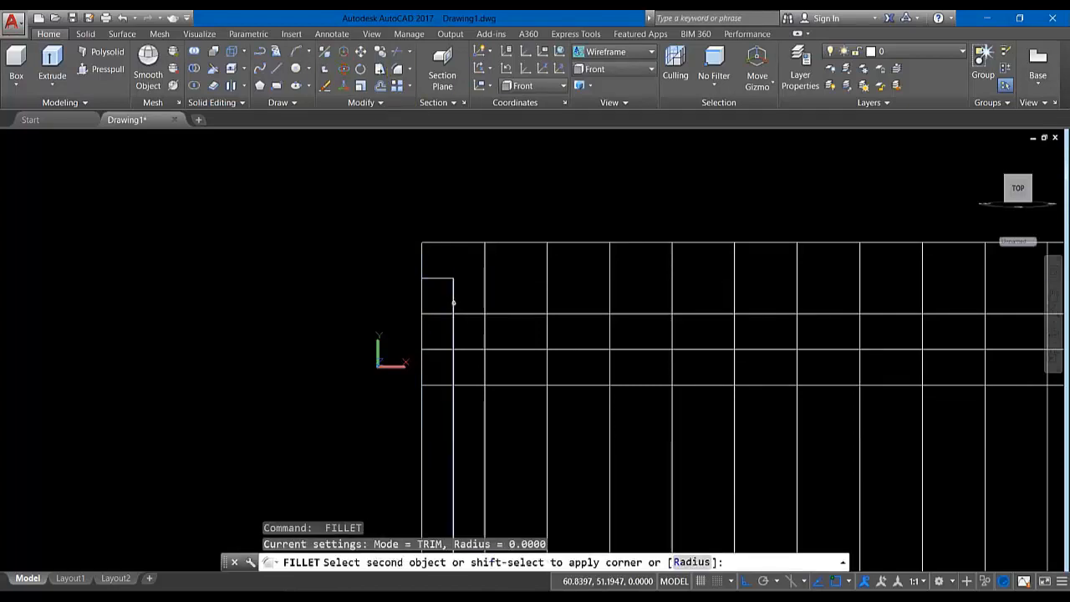
click(447, 349)
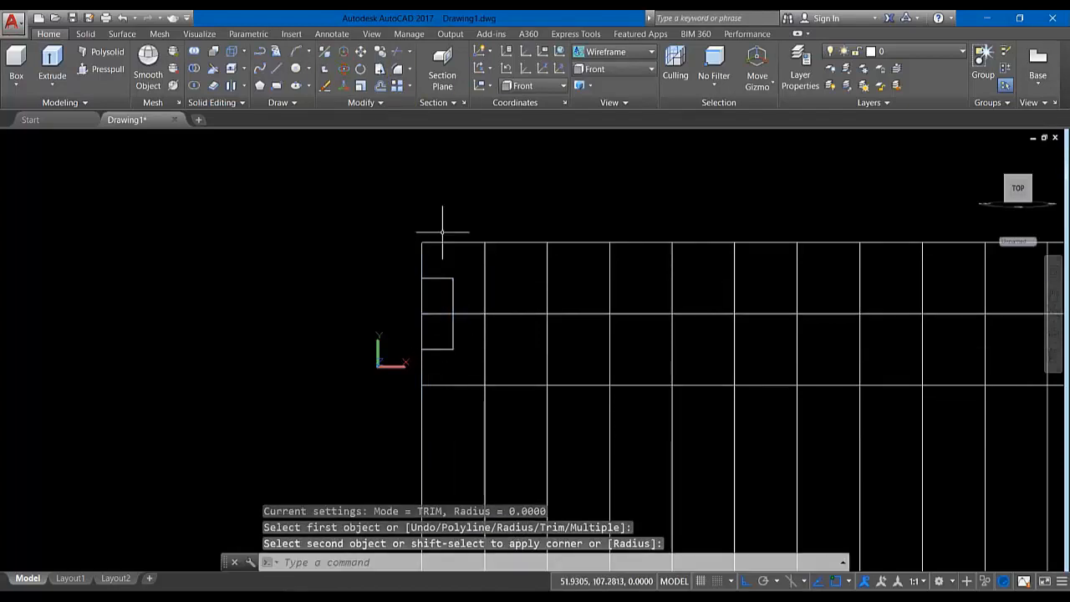
Trim away the part of the second horizontal line that lies inside the notch.
click(398, 51)
key(Return)
click(441, 312)
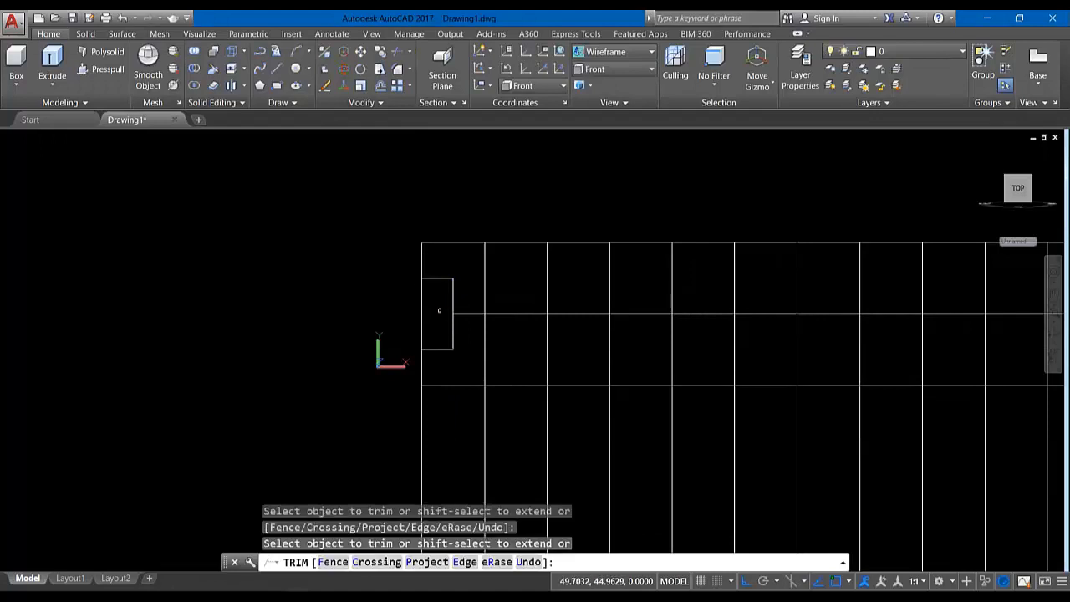
Create a sphere of radius about 13 centred where the first inner vertical line crosses the horizontal line below the notch.
click(54, 84)
click(19, 79)
click(347, 278)
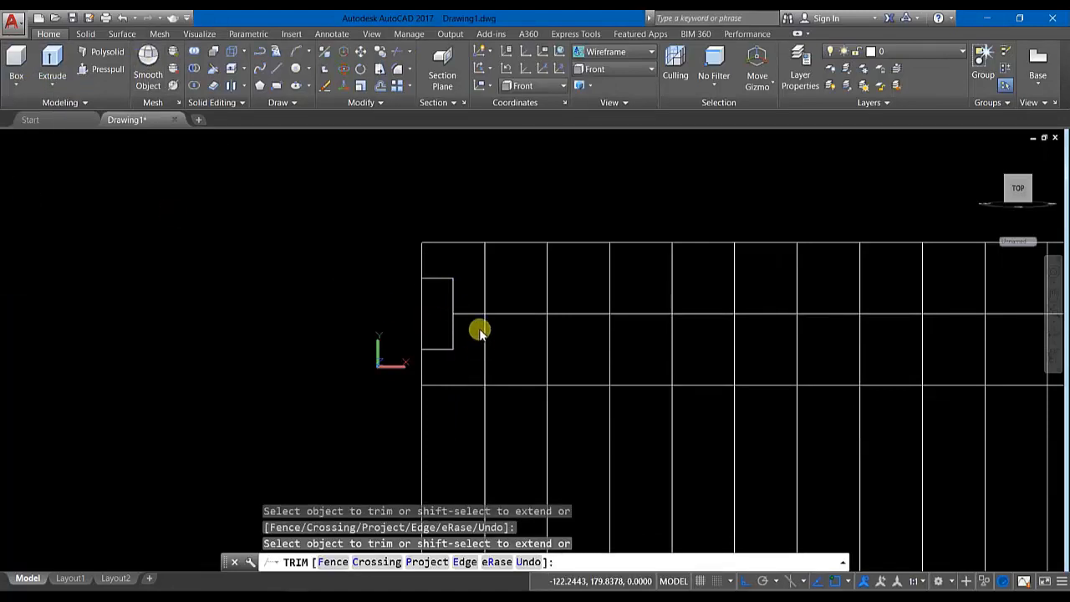
click(484, 385)
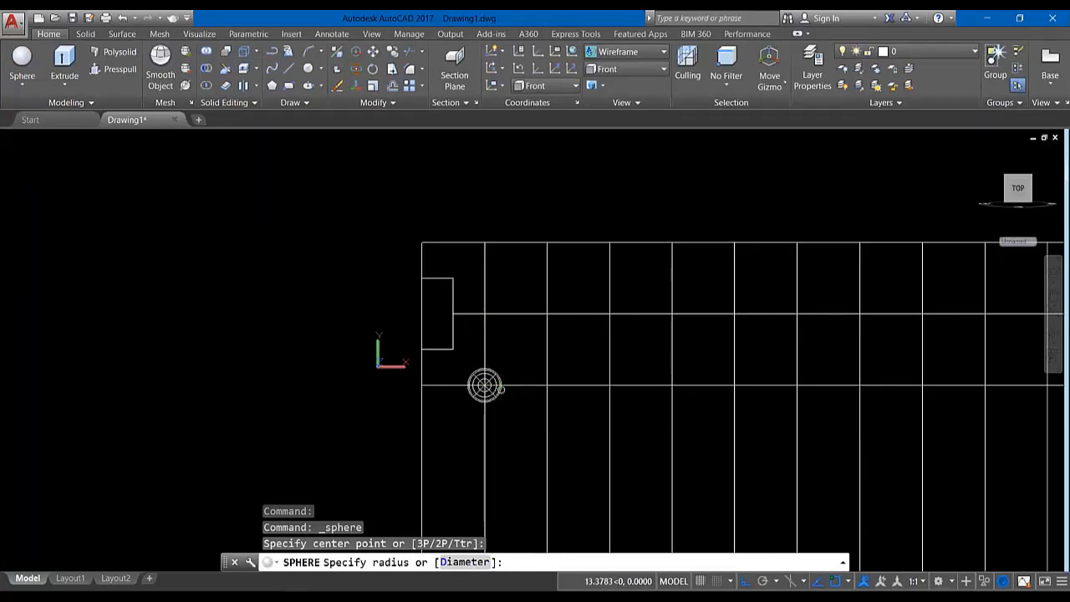
click(501, 388)
Join the notch's three lines into one polyline.
mouse_move(509, 341)
mouse_down()
mouse_move(454, 335)
mouse_move(453, 280)
mouse_up()
click(444, 277)
click(396, 102)
click(392, 139)
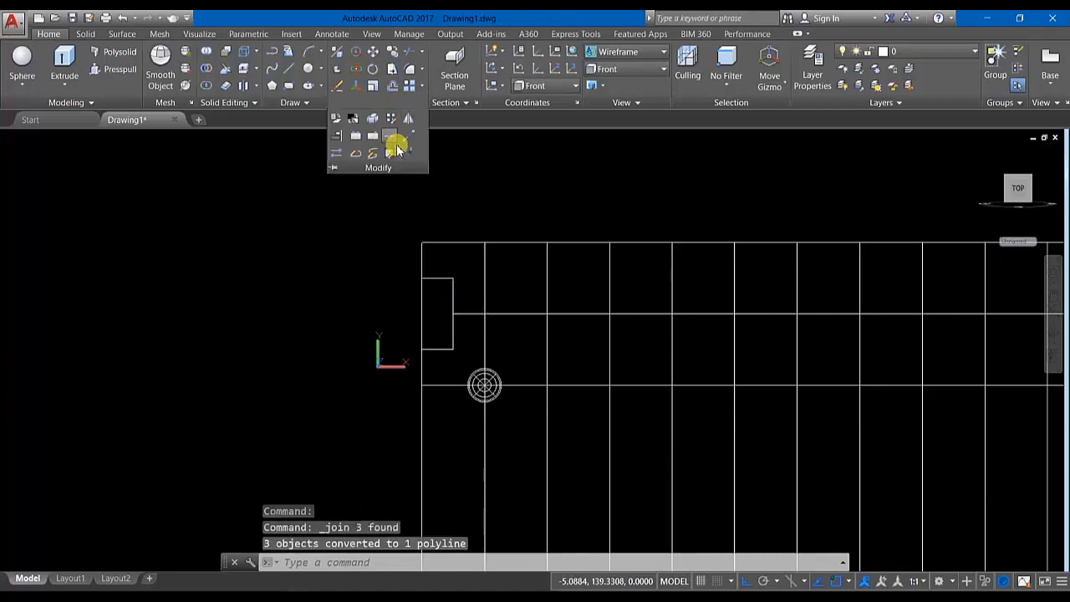
Mirror the notch polyline about the first inner vertical line, keeping the source object.
scroll(430, 294, down, 1)
drag(465, 321, 439, 340)
click(393, 102)
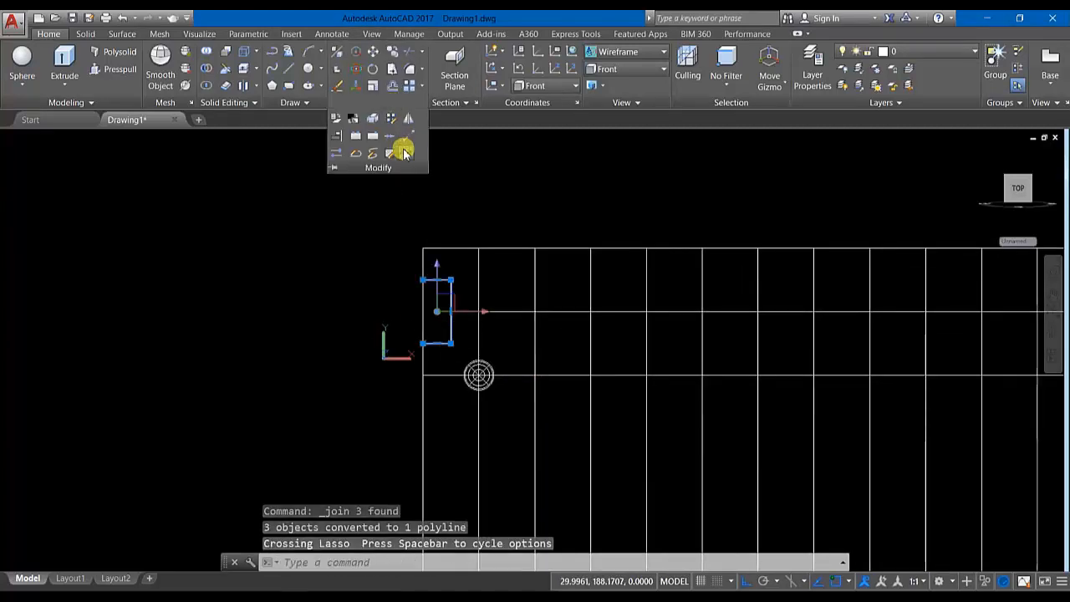
click(406, 148)
click(479, 249)
click(483, 316)
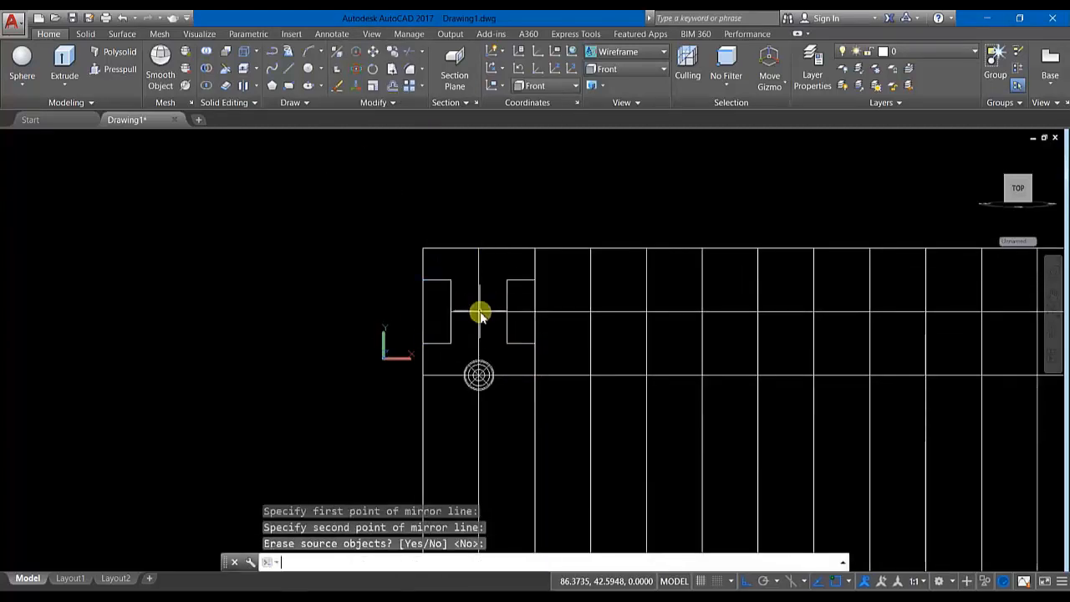
key(Return)
Mirror both notches, the sphere and the two inner horizontal lines about the rectangle's horizontal centreline, keeping the source objects.
scroll(480, 326, down, 2)
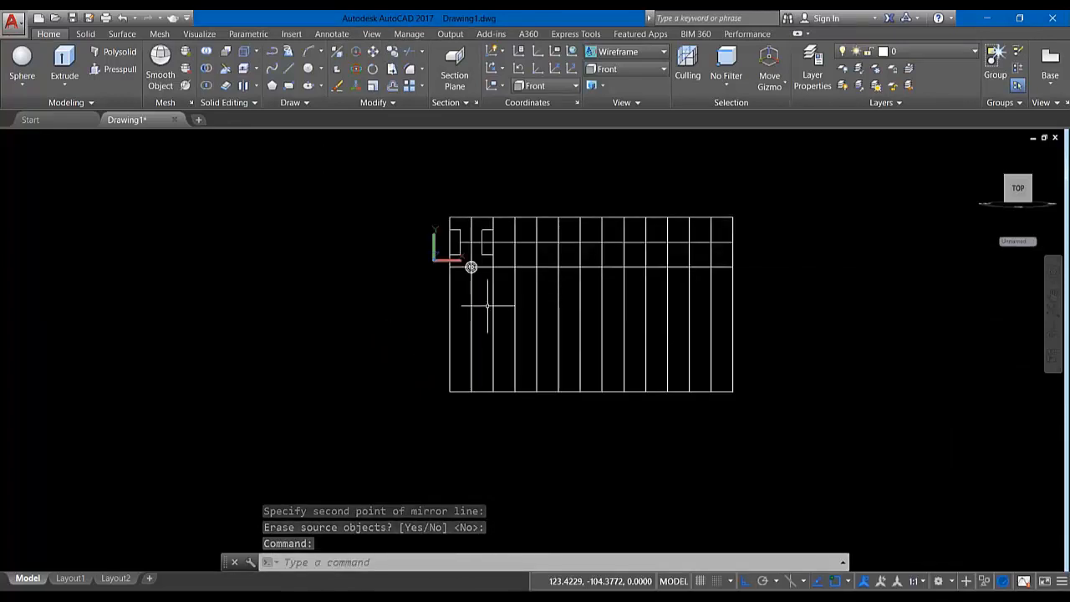
scroll(464, 269, up, 3)
mouse_move(513, 240)
mouse_down()
mouse_move(525, 244)
mouse_move(495, 263)
mouse_move(466, 247)
mouse_move(467, 272)
mouse_move(477, 255)
mouse_up()
click(483, 221)
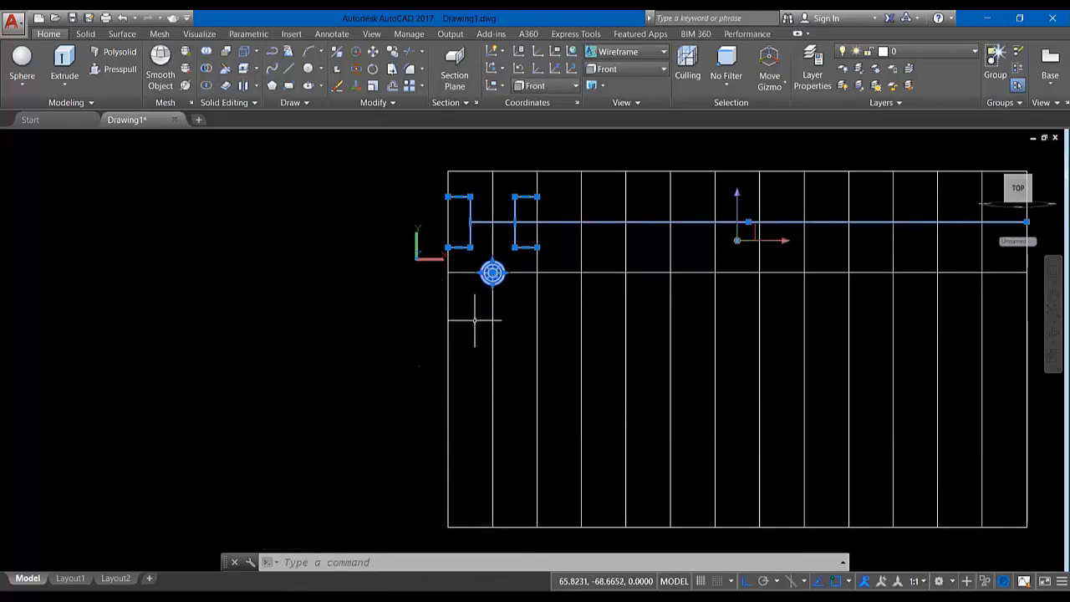
click(461, 273)
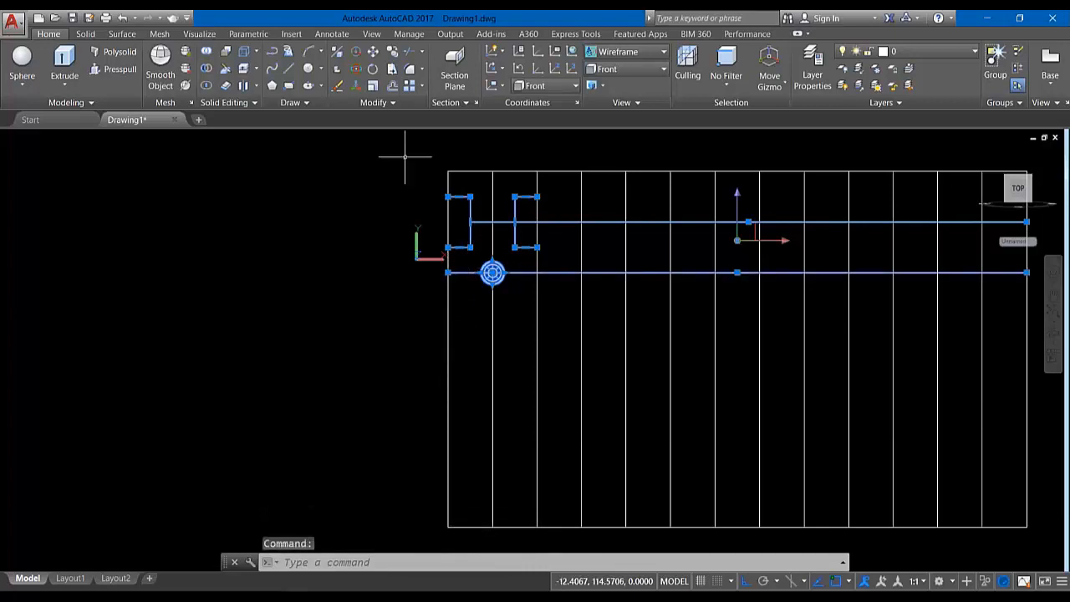
click(388, 102)
click(353, 117)
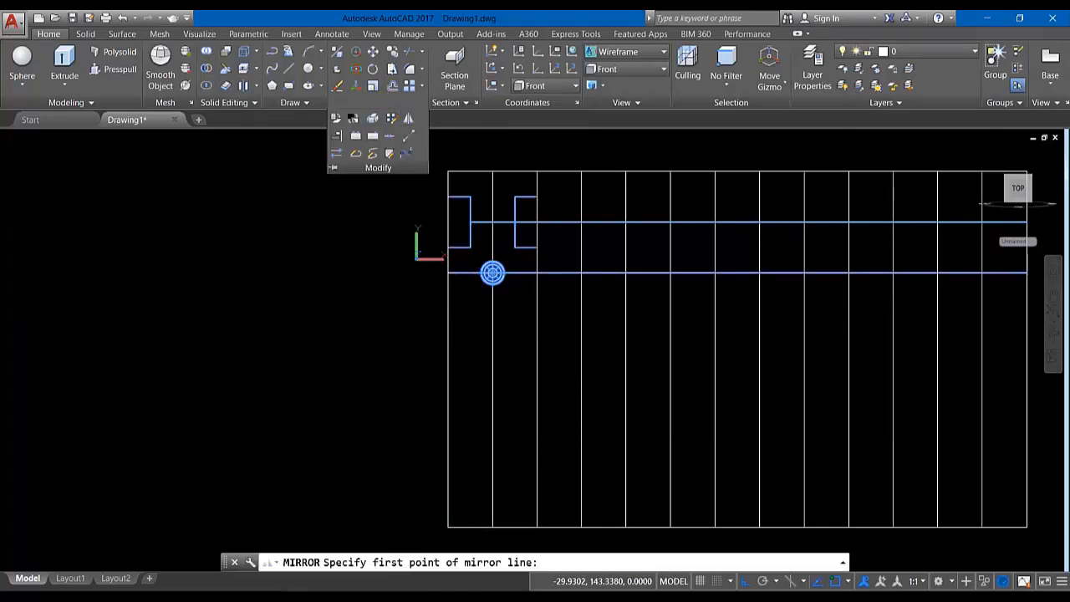
click(448, 349)
click(585, 344)
key(Return)
scroll(585, 344, down, 2)
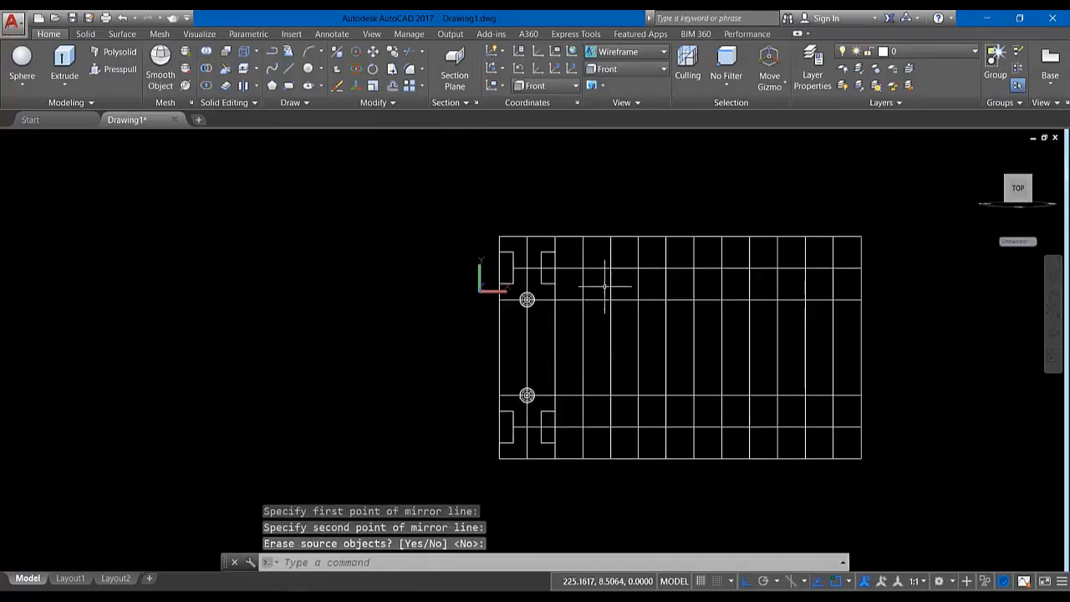
mouse_move(560, 339)
middle_down()
mouse_move(573, 373)
mouse_move(543, 439)
mouse_move(552, 416)
middle_up()
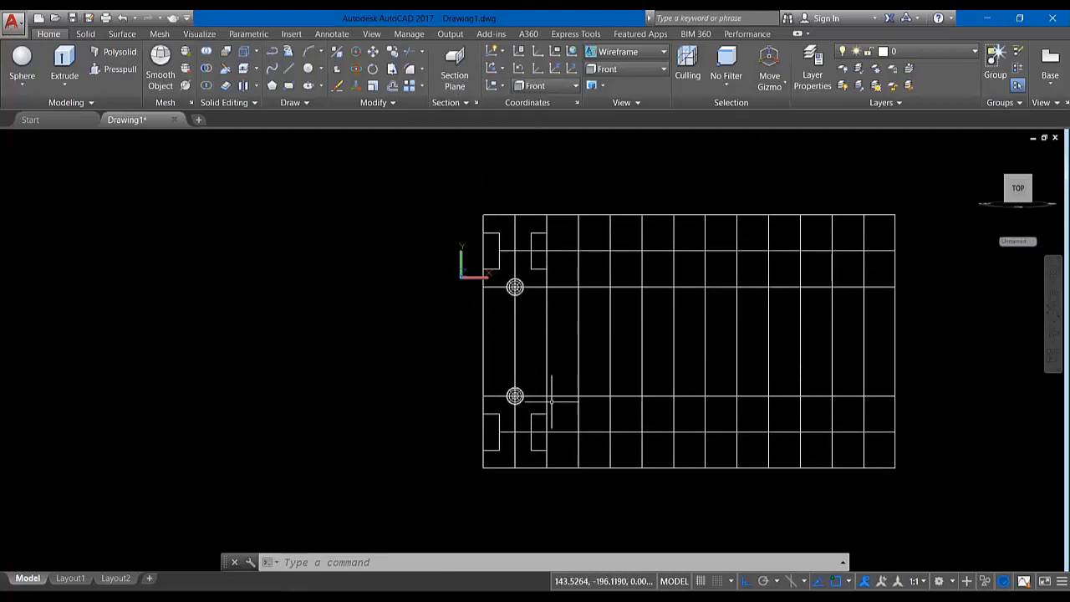
drag(567, 456, 566, 368)
drag(565, 407, 688, 406)
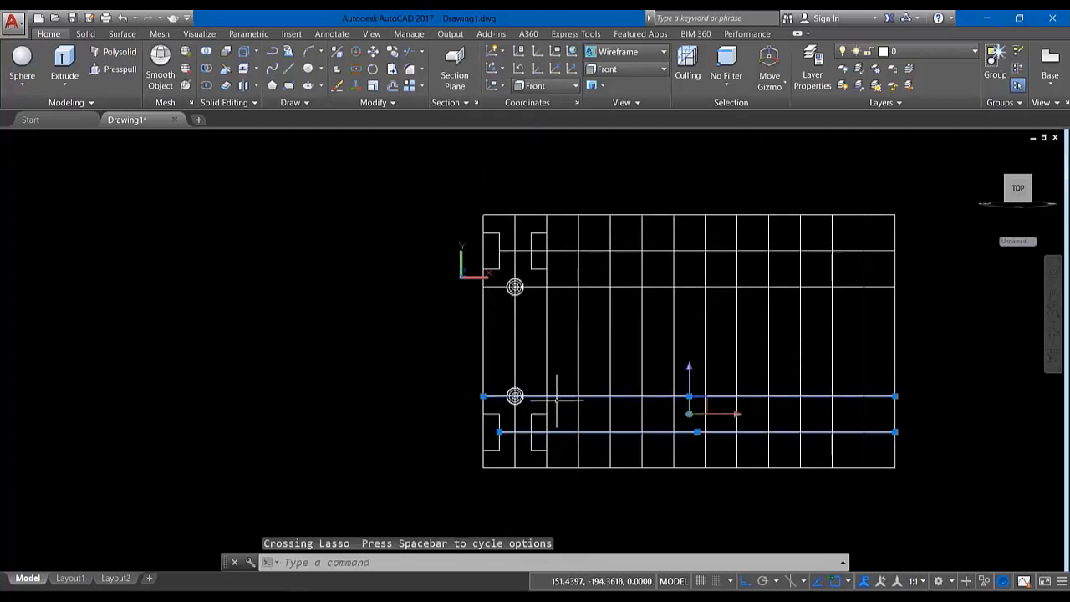
key(Escape)
Offset the horizontal lines through the upper and lower spheres toward the rectangle's middle by a picked distance of about 15.66.
click(392, 89)
scroll(509, 292, up, 8)
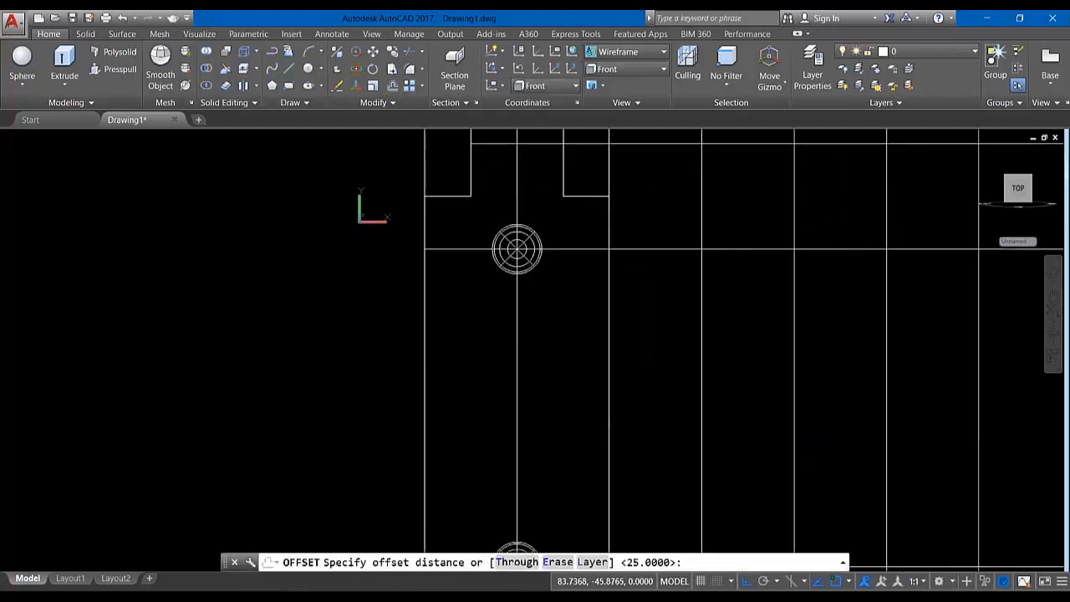
click(554, 249)
click(556, 335)
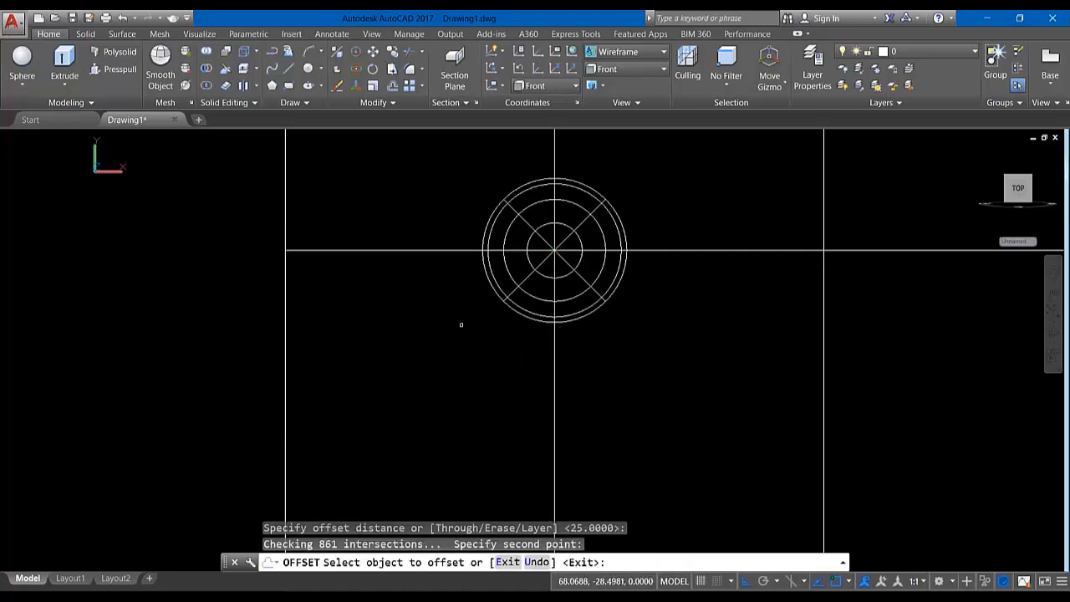
click(448, 250)
click(441, 305)
scroll(441, 298, down, 4)
middle_drag(458, 535, 389, 451)
click(443, 424)
click(434, 373)
scroll(377, 368, down, 3)
key(Escape)
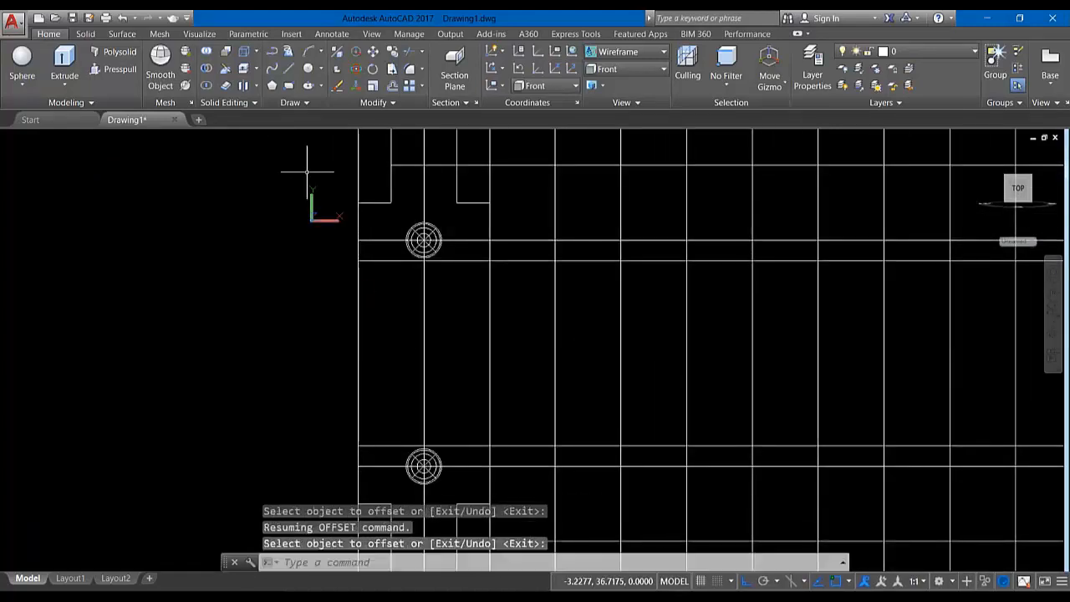
Draw a 50-long horizontal line from the midpoint of the rectangle's left edge to the first inner vertical line.
text(l)
key(Return)
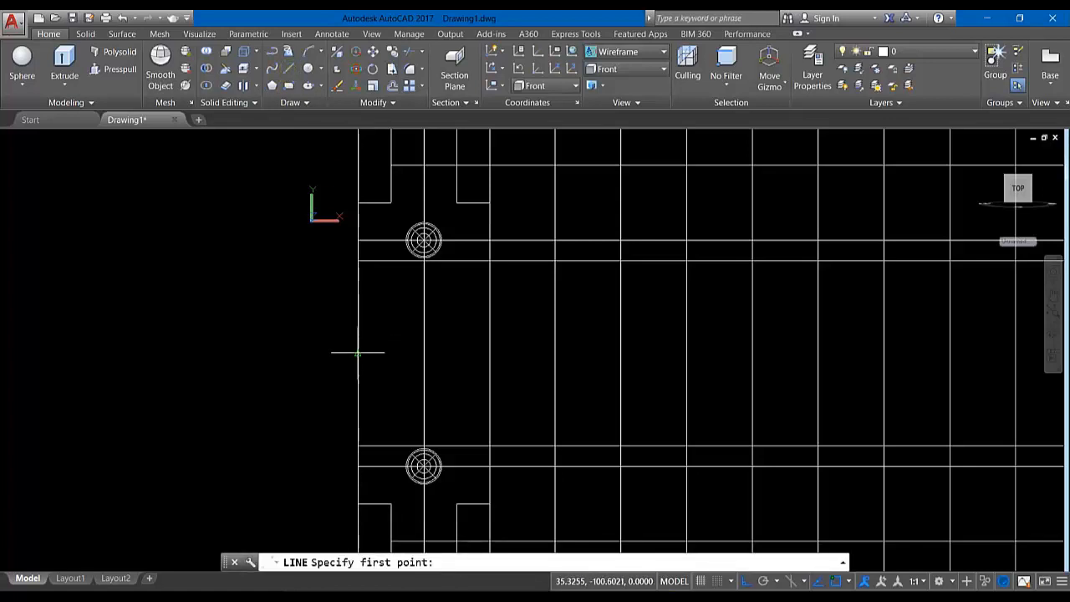
click(358, 353)
scroll(449, 334, down, 4)
scroll(446, 368, up, 1)
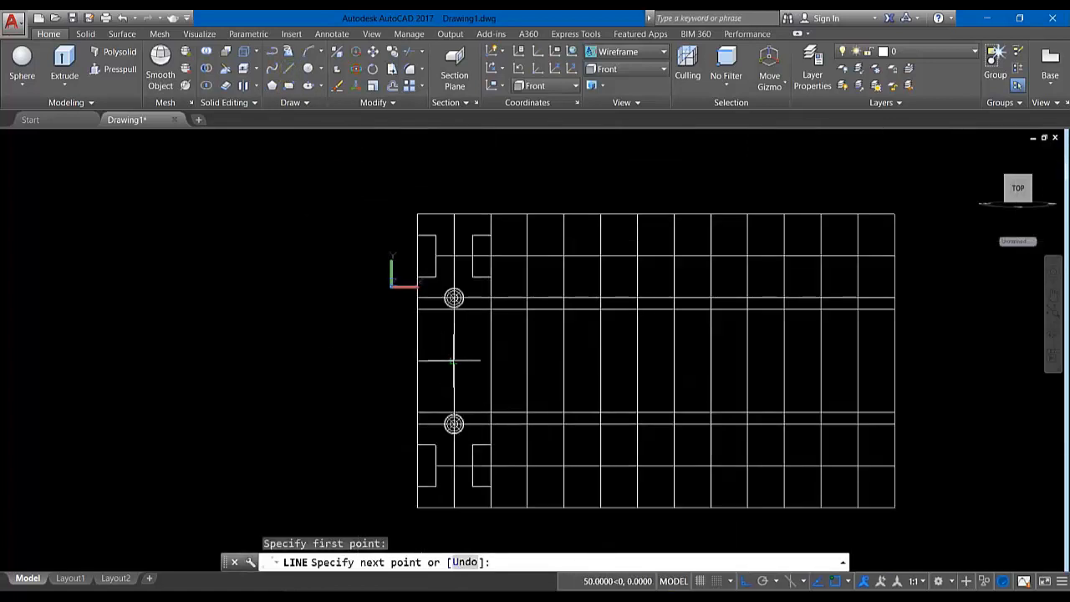
key(Escape)
Delete the two offset horizontal lines between the upper and lower spheres.
scroll(410, 342, up, 3)
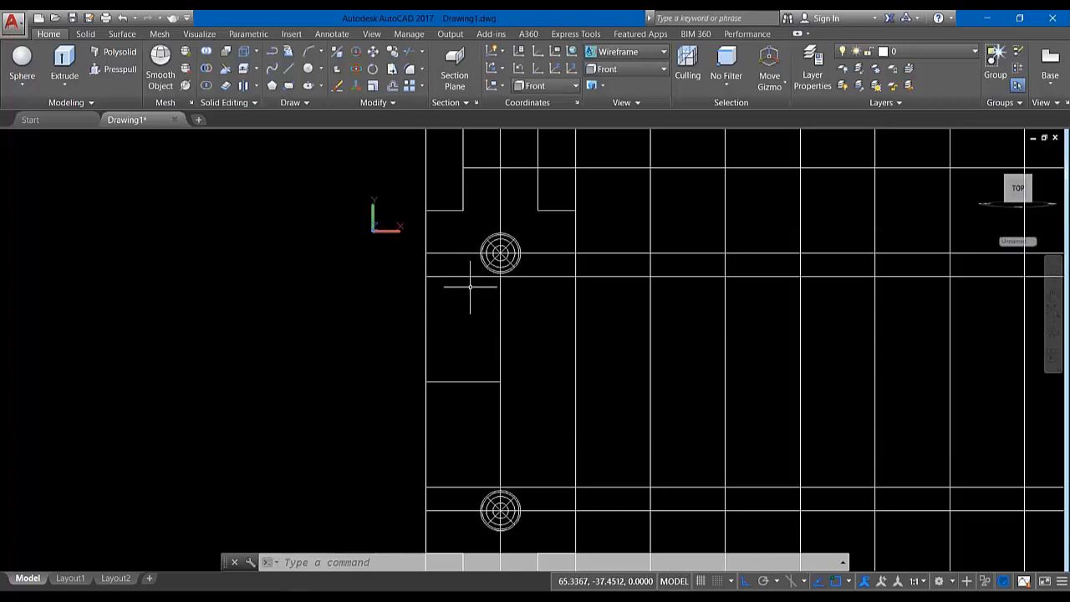
click(466, 276)
click(481, 487)
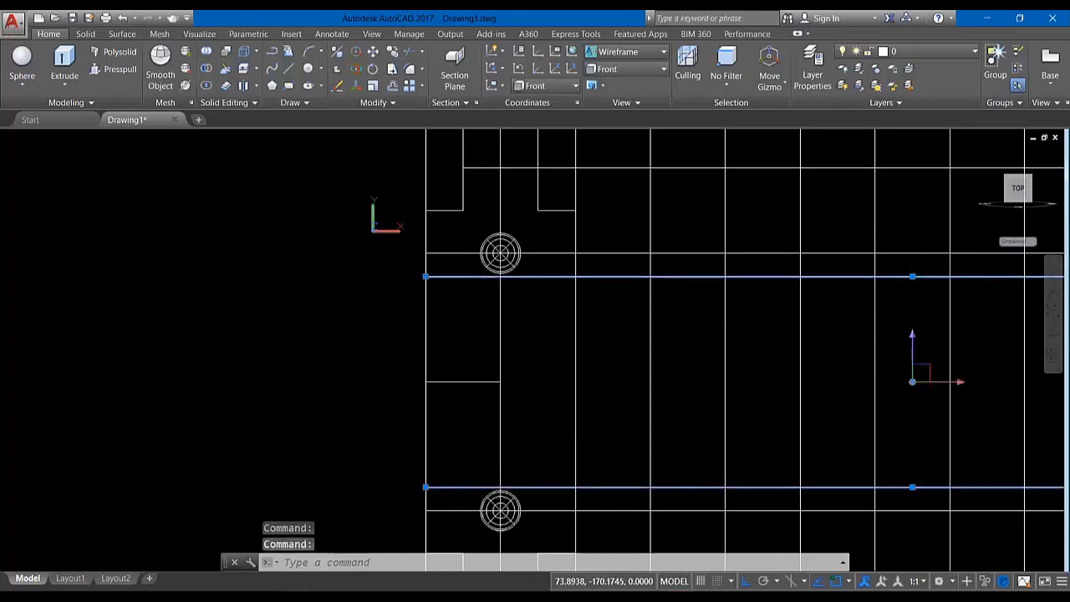
key(Delete)
Offset the horizontal lines through the upper and lower spheres toward the rectangle's middle by a picked distance of about 23.97.
click(393, 87)
click(425, 253)
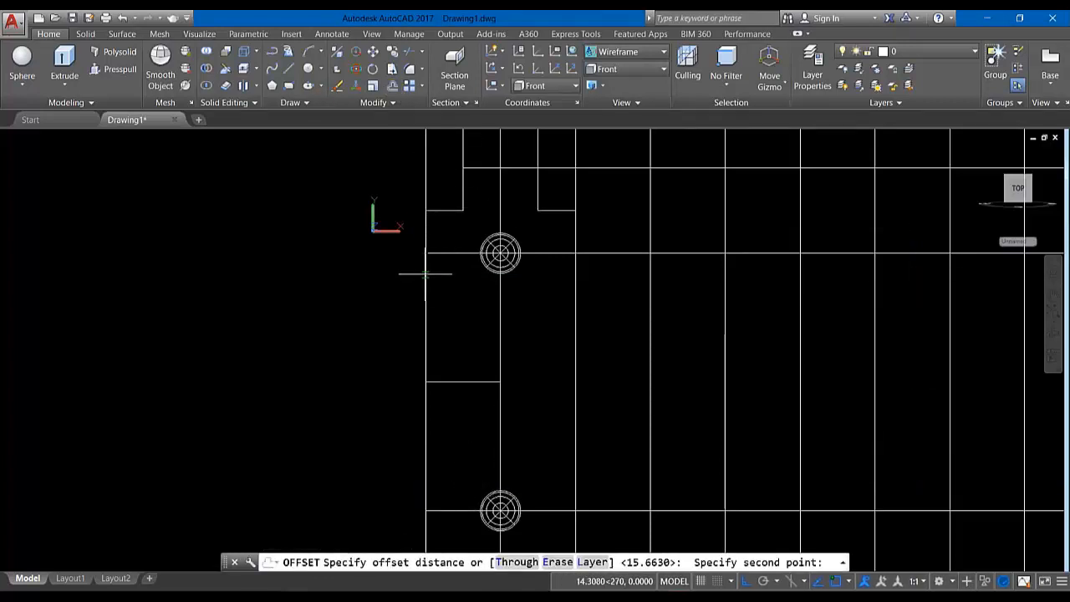
click(426, 290)
click(448, 253)
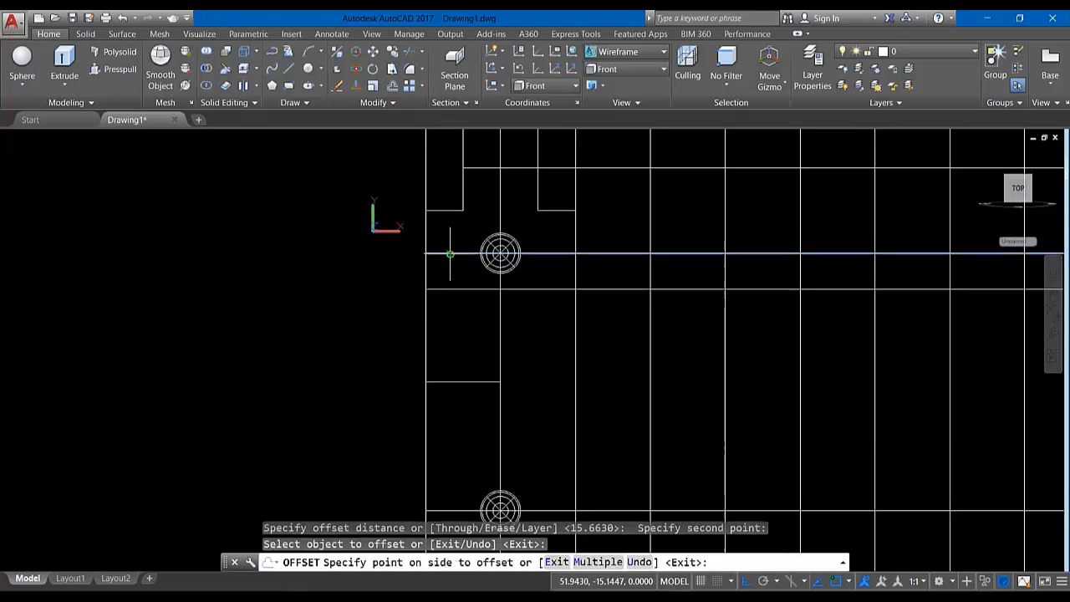
click(456, 301)
click(497, 509)
click(566, 511)
click(491, 357)
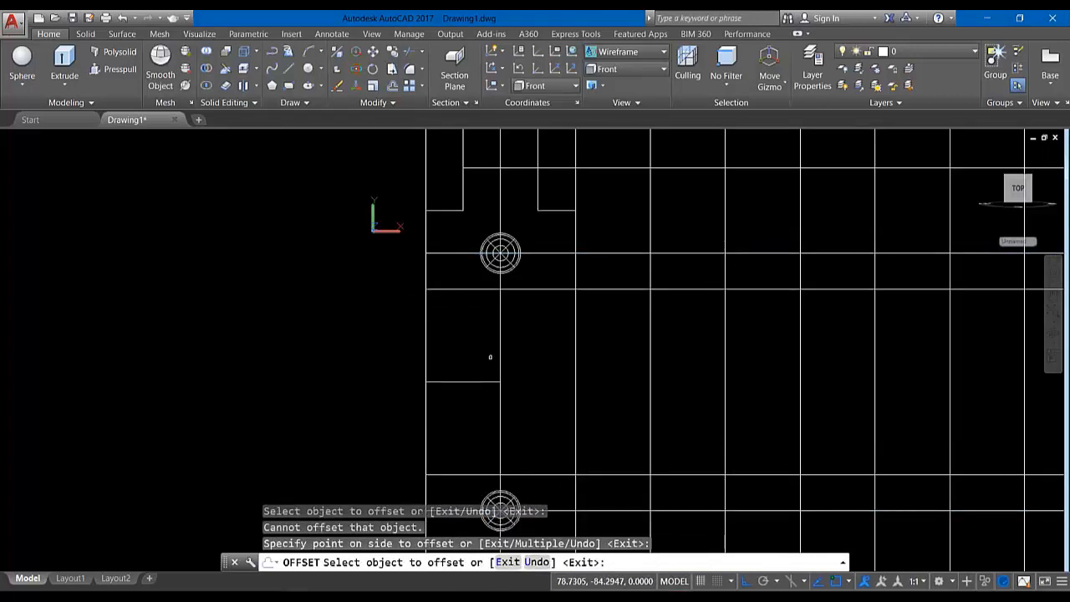
key(Return)
Offset the two new inner horizontal lines further toward the rectangle's middle by a picked distance of about 25.65.
click(393, 87)
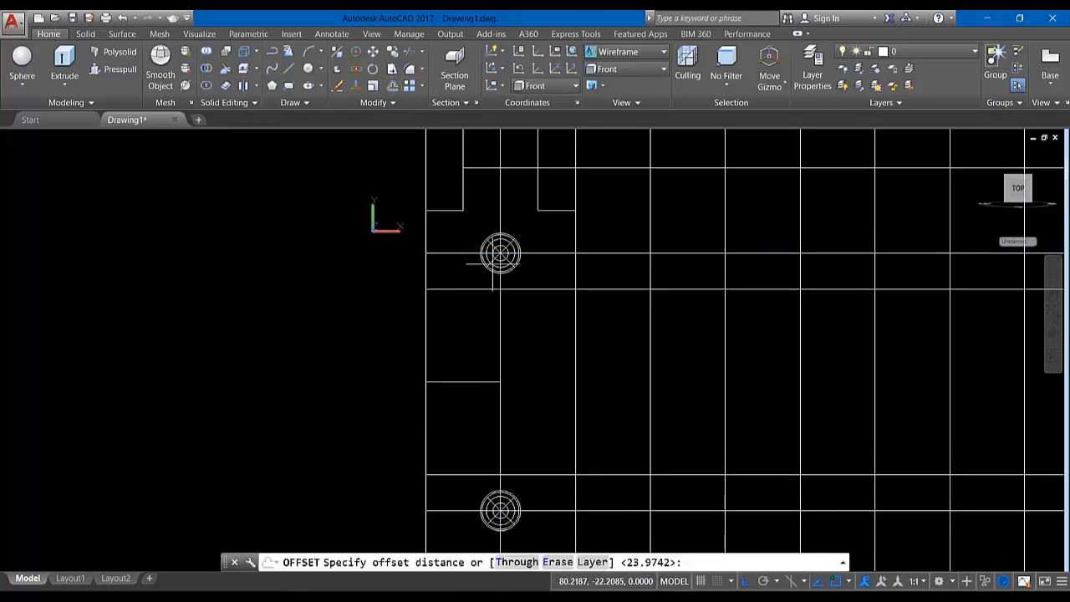
click(499, 332)
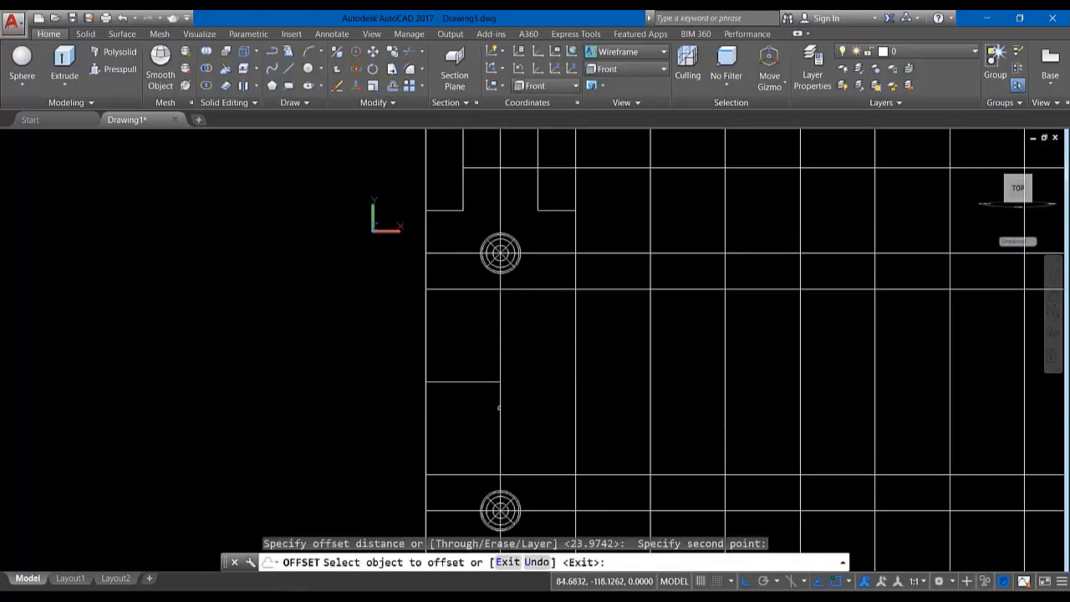
click(469, 289)
click(462, 336)
click(460, 475)
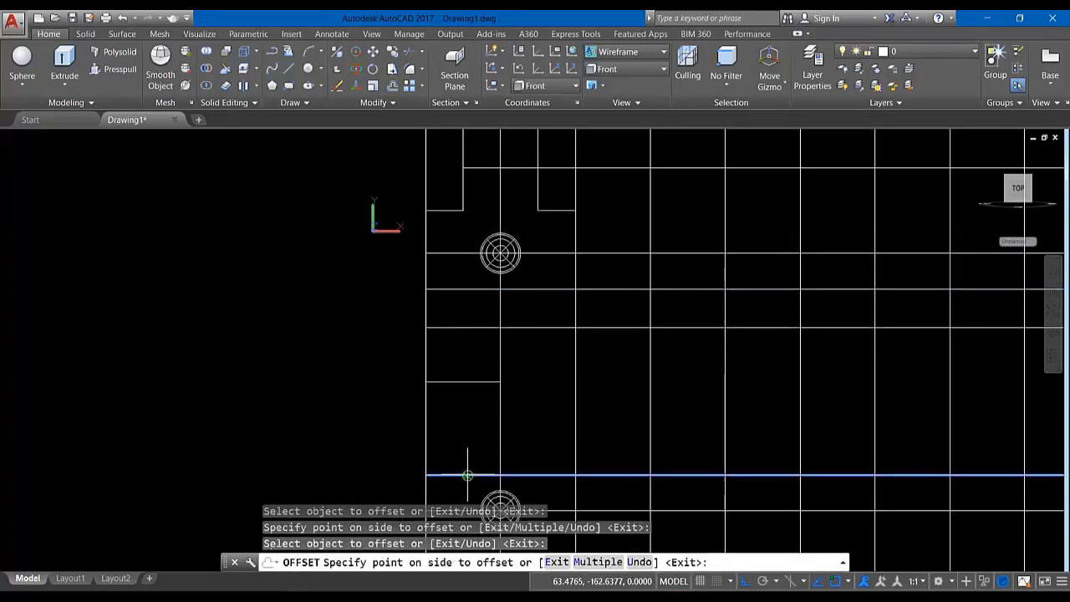
click(472, 409)
key(Return)
Draw a vertical construction line through the midpoint of the short 50-long horizontal line at the left edge.
click(299, 102)
click(286, 119)
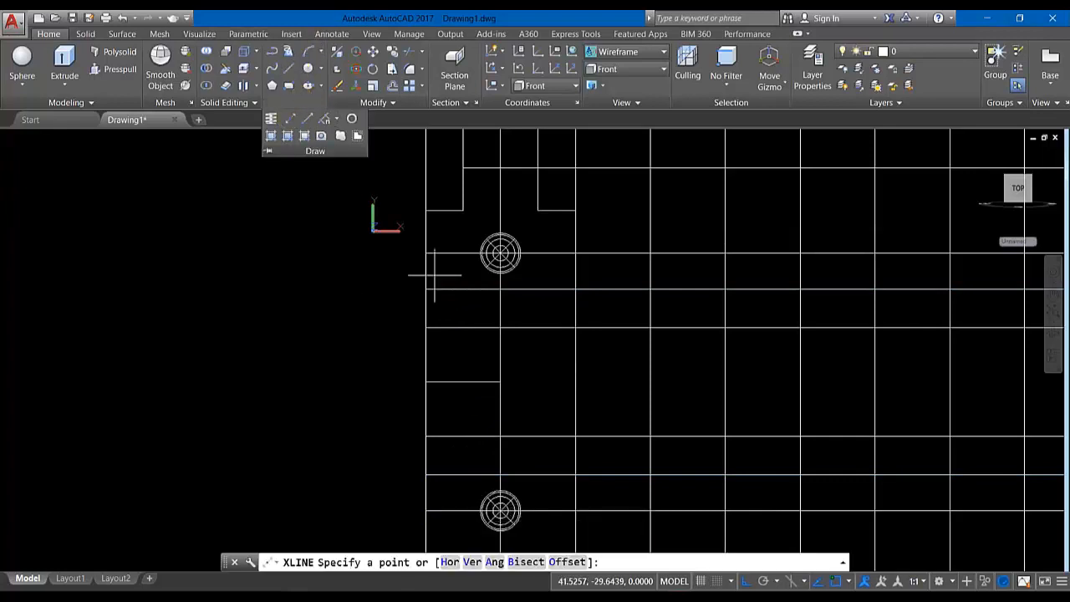
click(462, 381)
click(470, 407)
key(Return)
click(474, 449)
key(Delete)
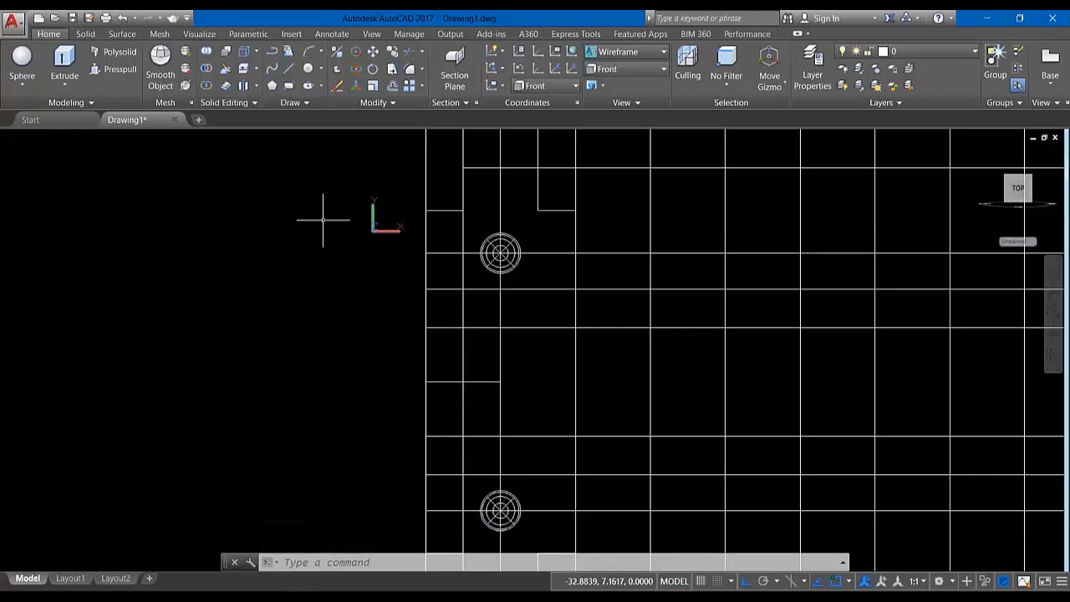
Draw two mirrored diagonals from the outer offset lines at the left edge to the inner offset lines at the vertical construction line.
click(423, 73)
click(317, 87)
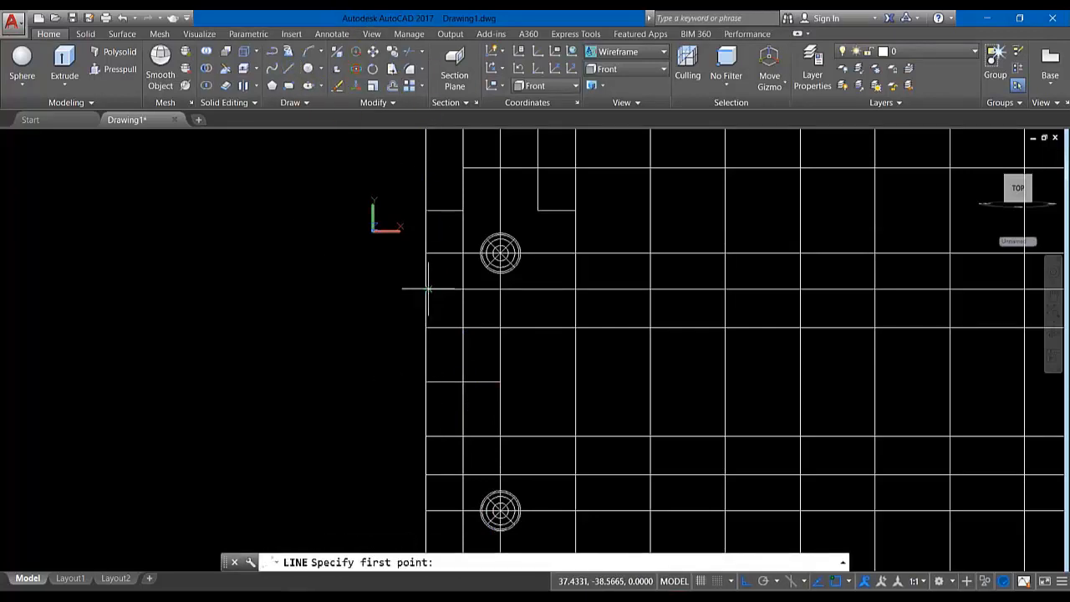
click(427, 289)
click(462, 327)
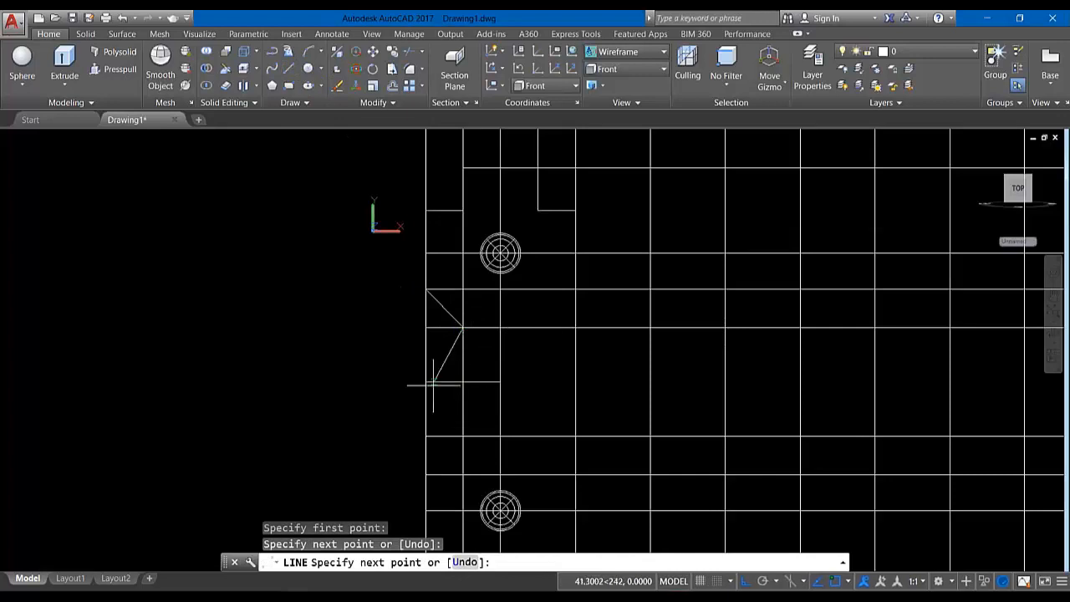
key(Return)
key(Return)
click(463, 437)
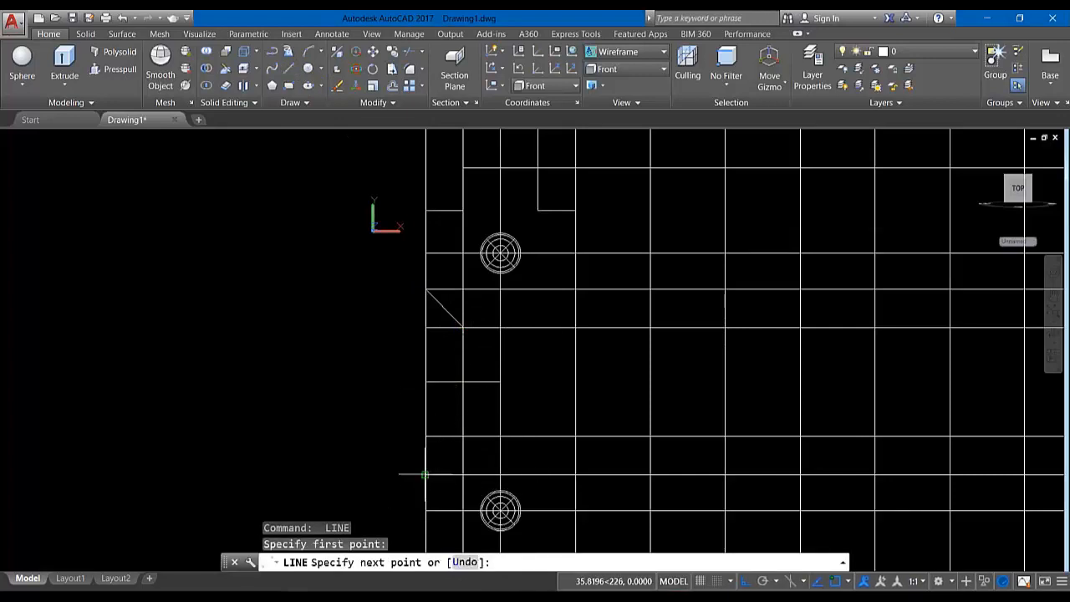
click(426, 474)
key(Return)
Delete the four offset horizontal lines between the upper and lower spheres.
scroll(470, 396, down, 2)
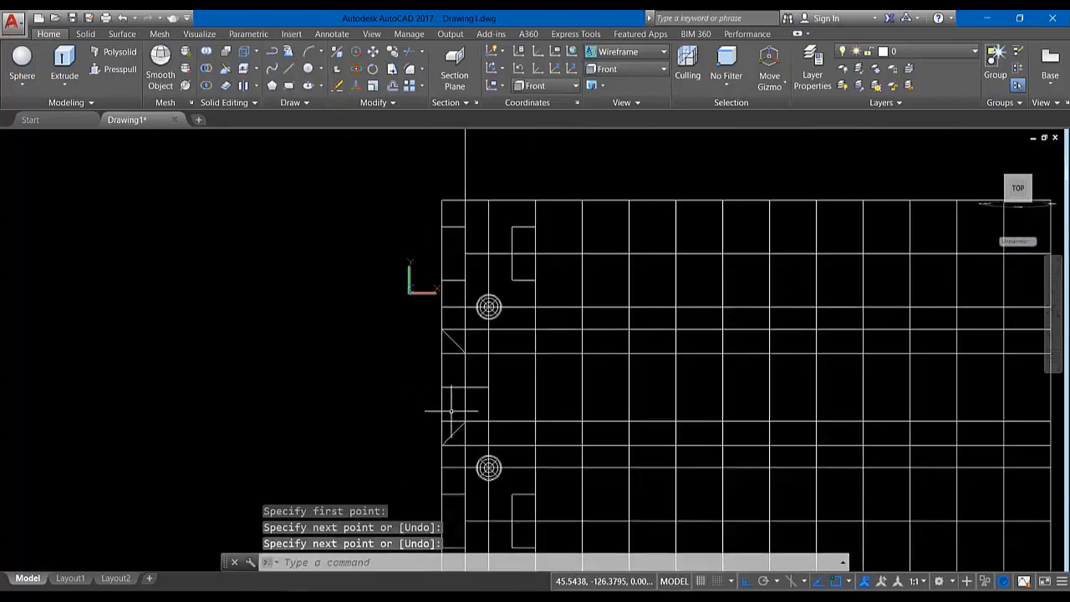
scroll(481, 355, up, 2)
click(476, 351)
click(466, 491)
scroll(495, 448, down, 2)
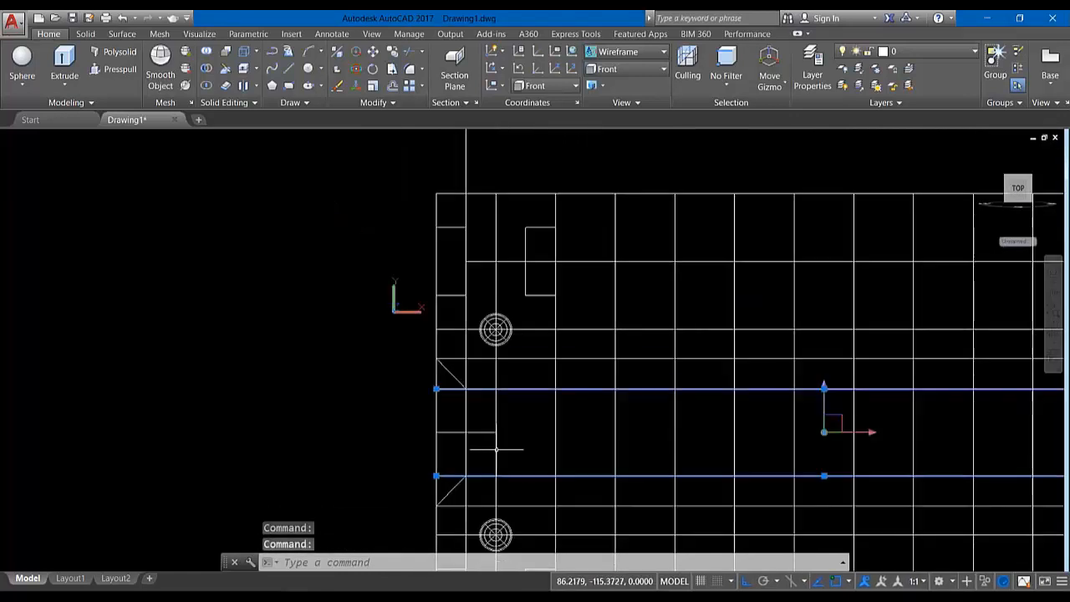
drag(524, 527, 524, 354)
key(Delete)
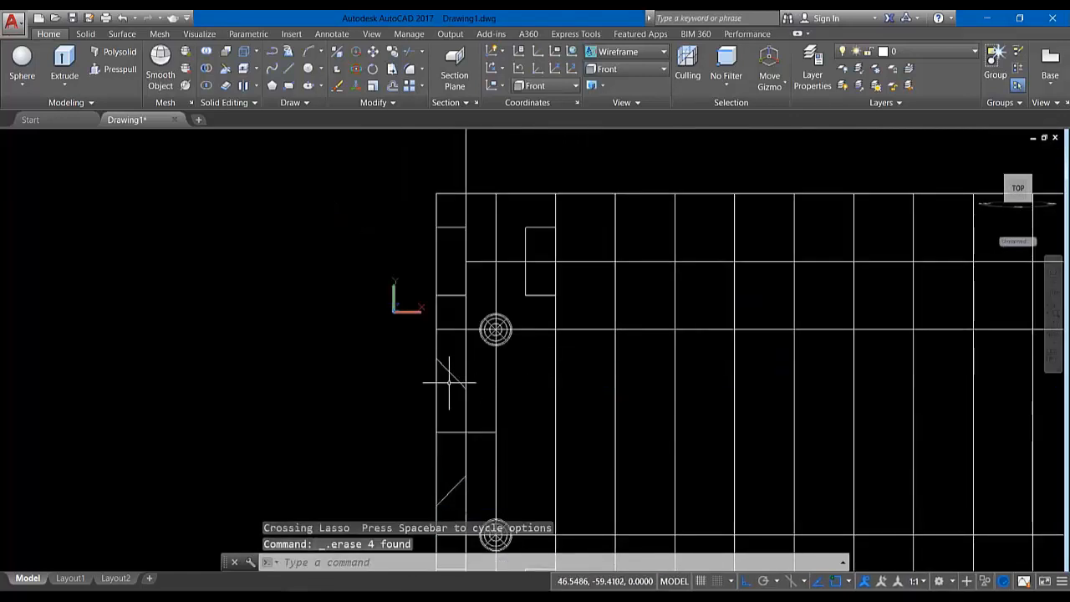
Delete both diagonal lines at the left edge and the vertical construction line through the short horizontal line's midpoint.
click(451, 373)
drag(461, 476, 458, 470)
key(Delete)
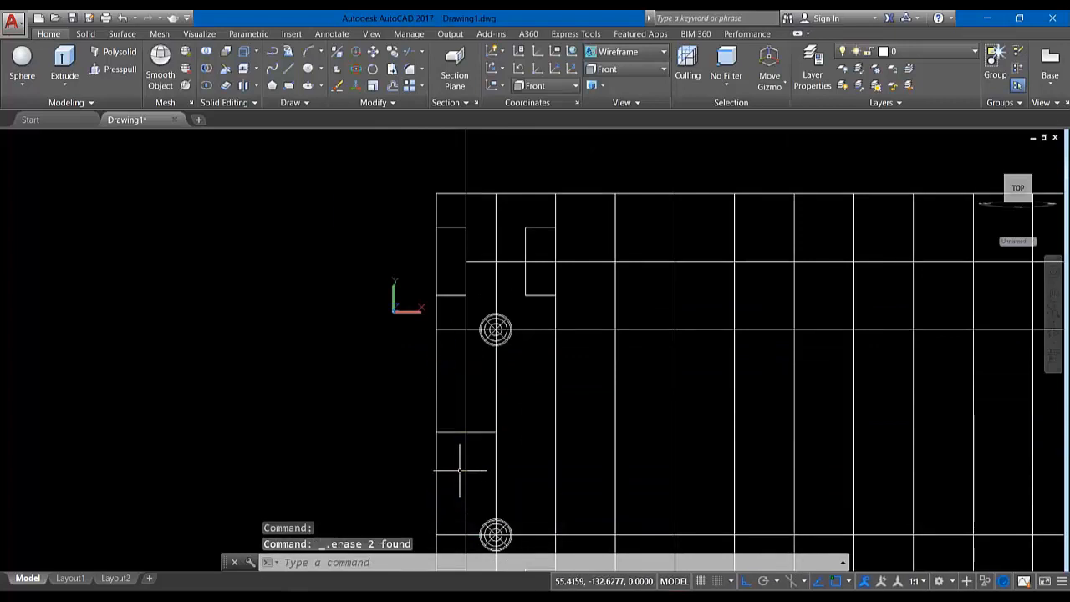
click(466, 364)
key(Delete)
Offset the rectangle's left edge inward by a picked distance of about 29.84, just short of the sphere.
click(391, 87)
scroll(443, 307, up, 3)
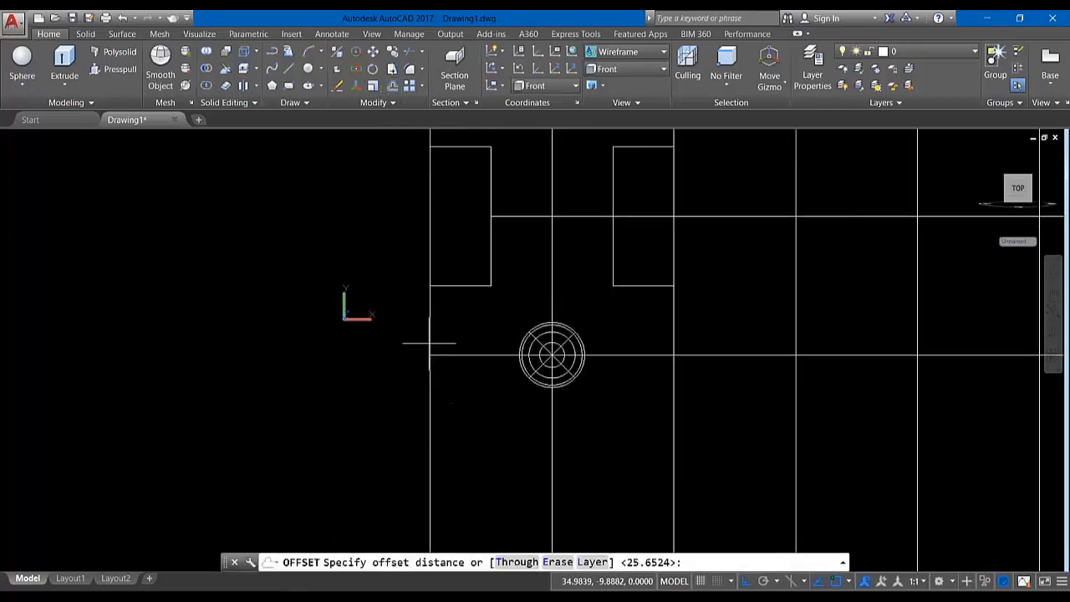
click(429, 355)
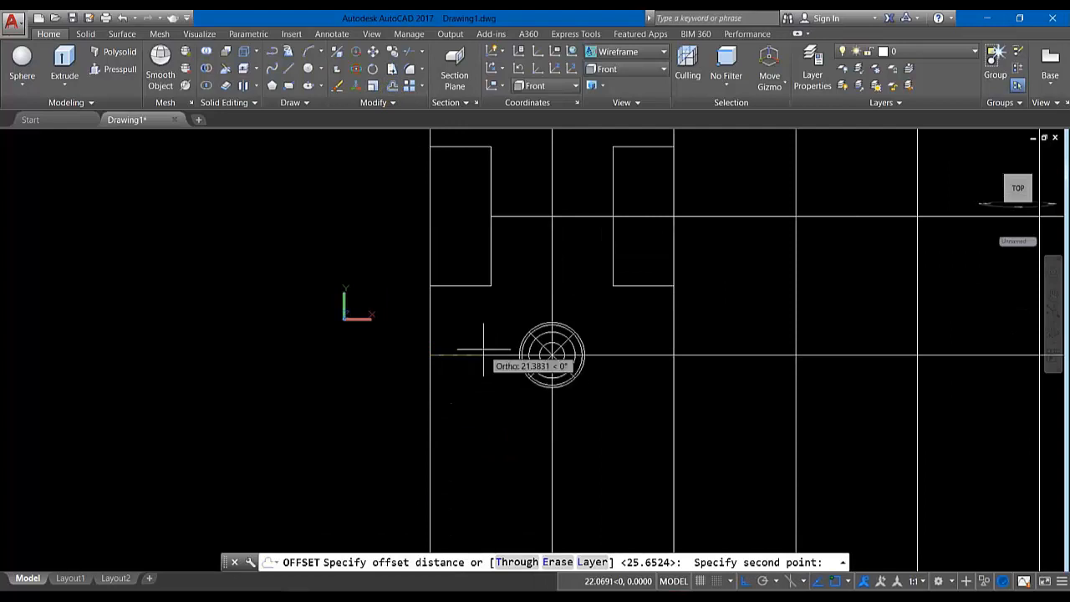
click(502, 355)
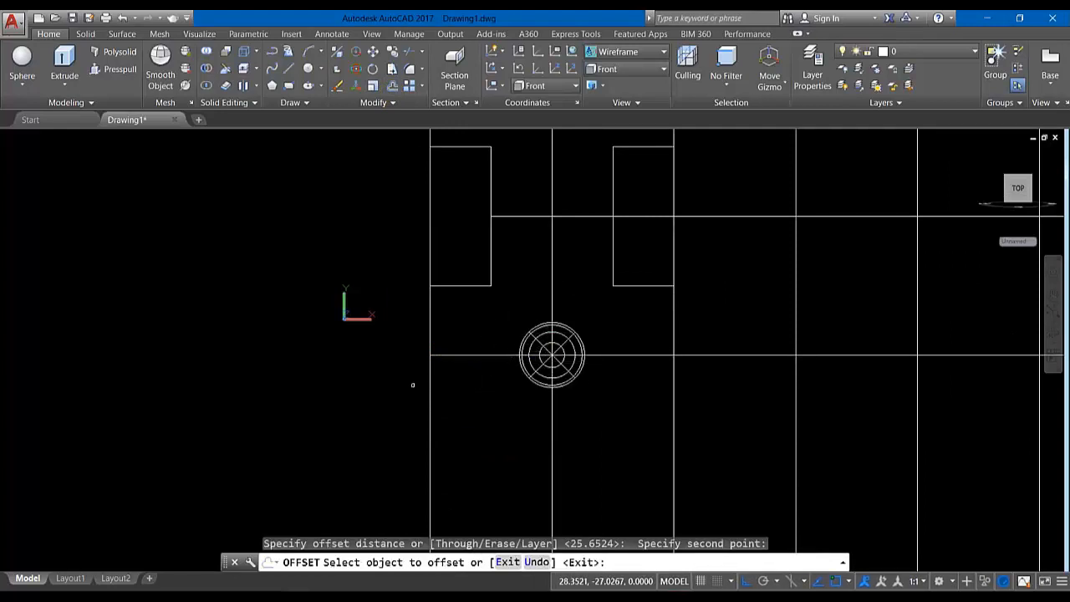
click(429, 406)
click(462, 386)
scroll(471, 333, down, 4)
Offset the horizontal lines through both spheres toward the rectangle's middle by a picked distance of about 54.99.
click(391, 87)
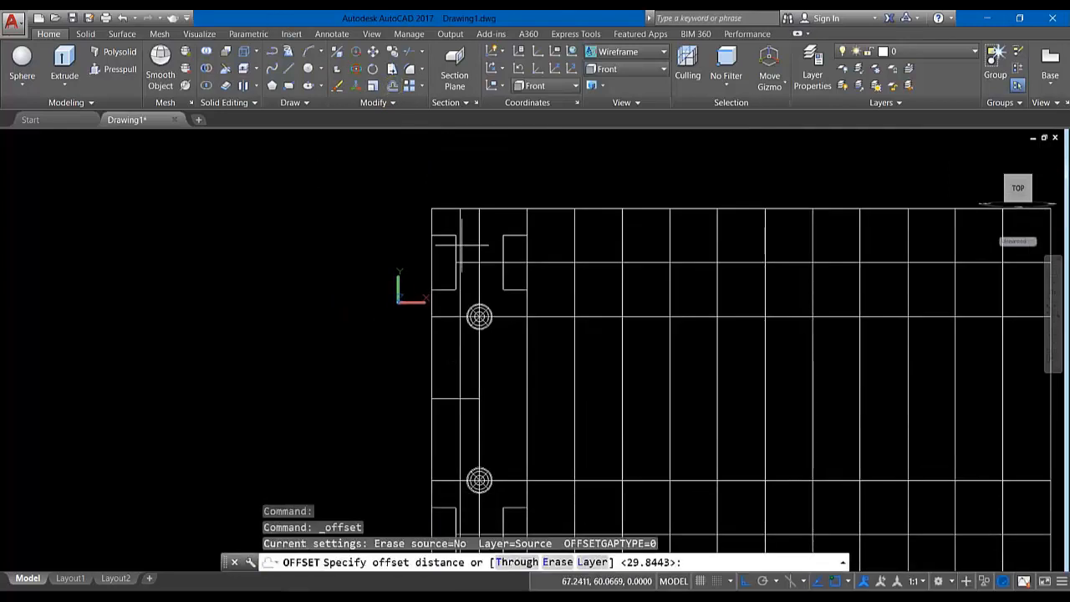
scroll(478, 332, up, 3)
click(441, 301)
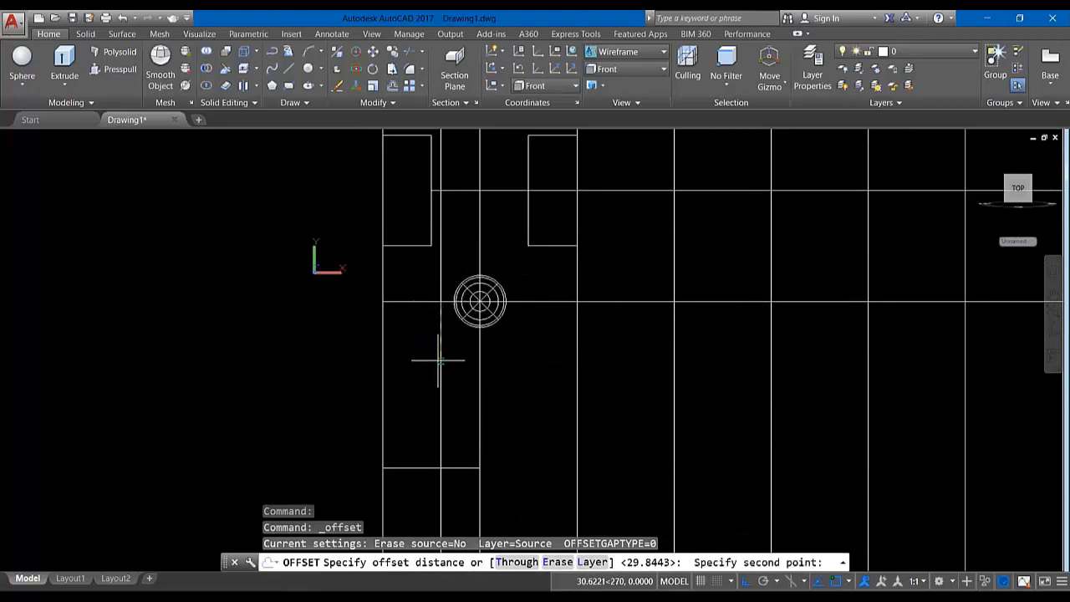
click(441, 408)
click(423, 301)
click(415, 337)
scroll(408, 472, down, 3)
middle_drag(407, 487, 432, 301)
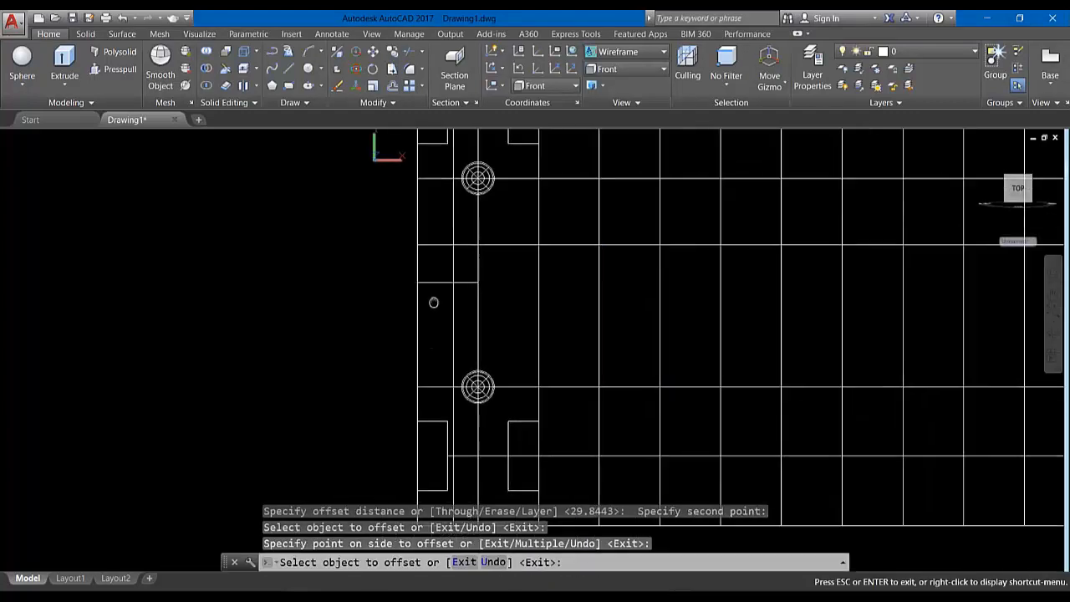
click(443, 386)
click(437, 341)
middle_drag(437, 167, 446, 245)
key(Return)
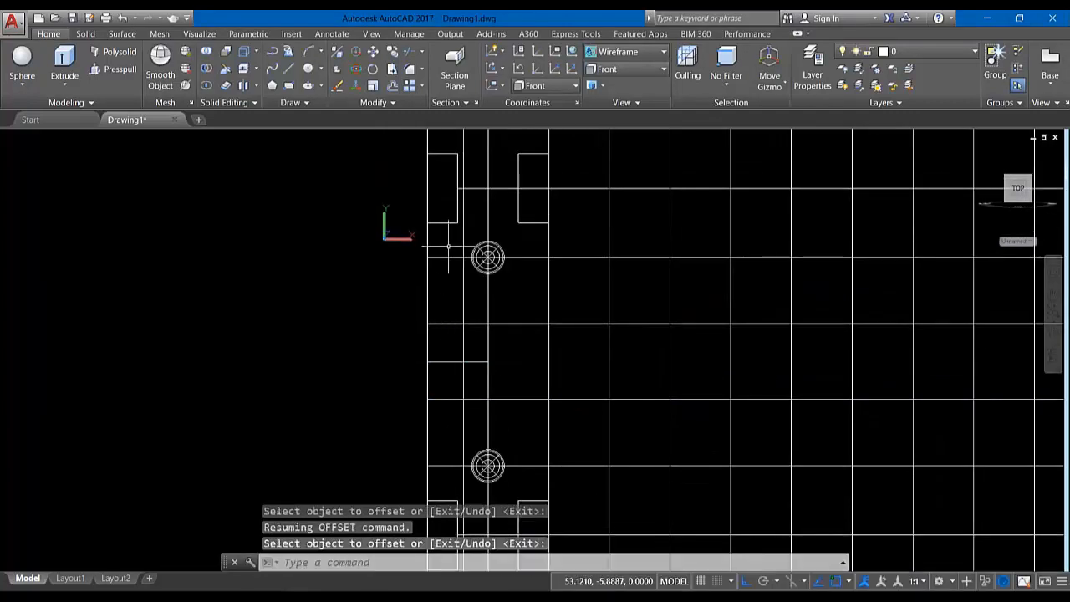
Try offsetting the upper sphere's horizontal line downward by a picked distance of about 31.07, and delete the resulting line.
scroll(451, 245, up, 4)
key(Return)
click(476, 268)
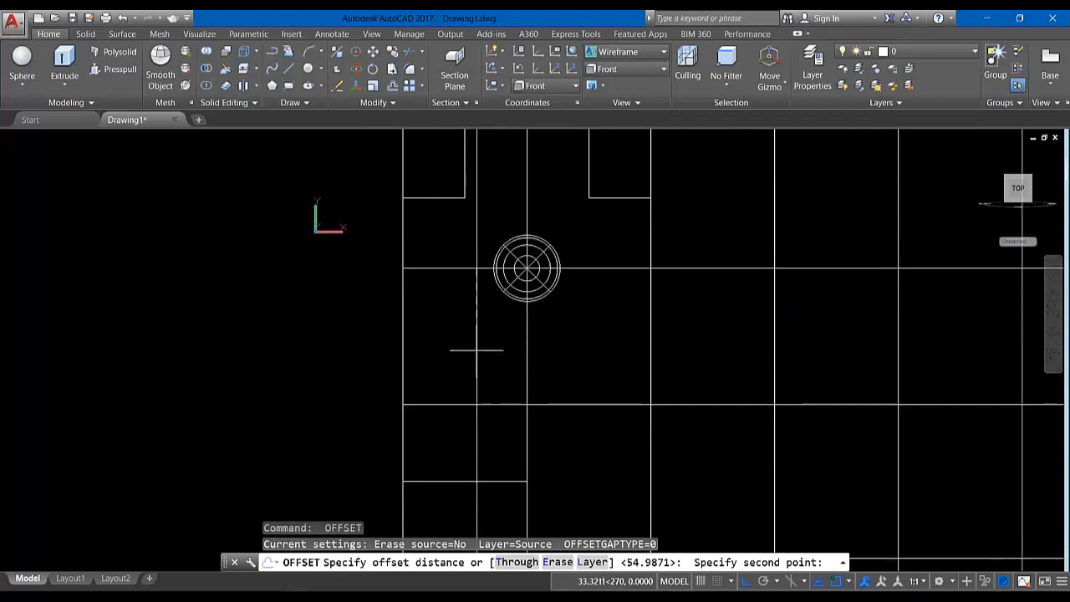
click(476, 350)
click(456, 270)
click(442, 327)
middle_drag(442, 327, 449, 223)
key(Return)
click(445, 223)
key(Delete)
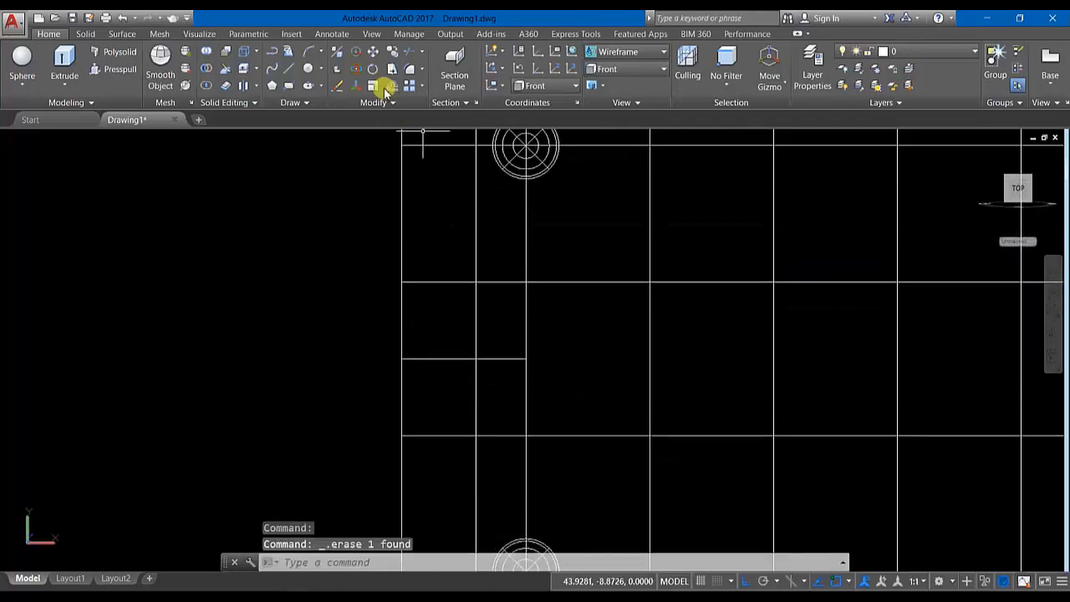
Offset the upper sphere's horizontal line downward and the lower sphere's line upward by the same picked distance, outside the inner pair.
click(390, 87)
click(476, 146)
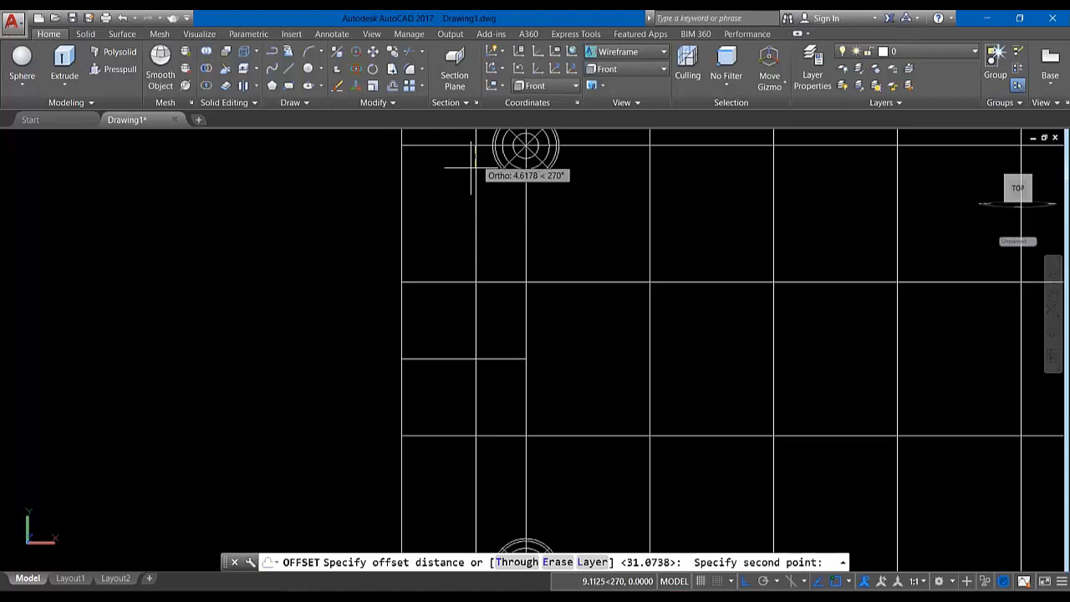
click(475, 210)
click(439, 146)
click(442, 187)
middle_drag(442, 186, 453, 465)
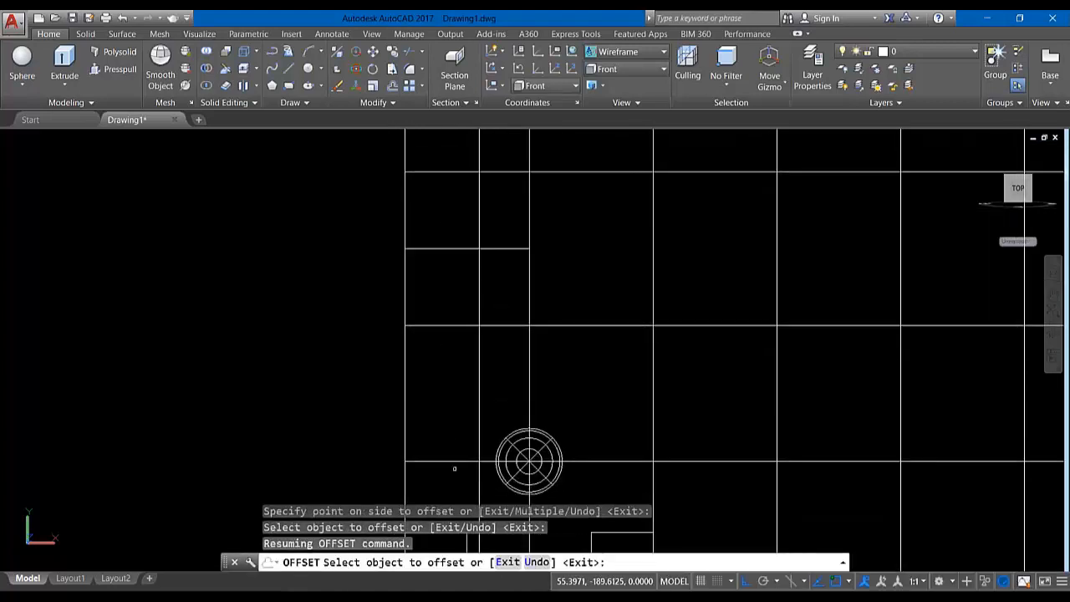
click(454, 461)
click(454, 392)
Draw two mirrored diagonals from the outer offset lines at the left edge to where the inner pair crosses the offset vertical line.
middle_drag(479, 318, 445, 394)
click(289, 68)
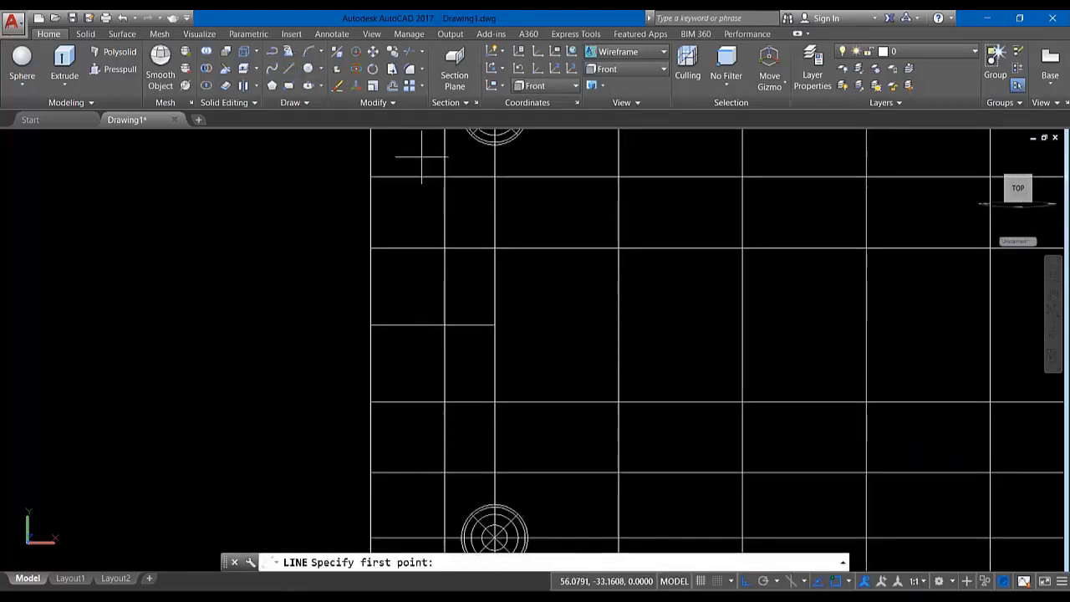
click(370, 176)
click(445, 247)
key(Return)
key(Return)
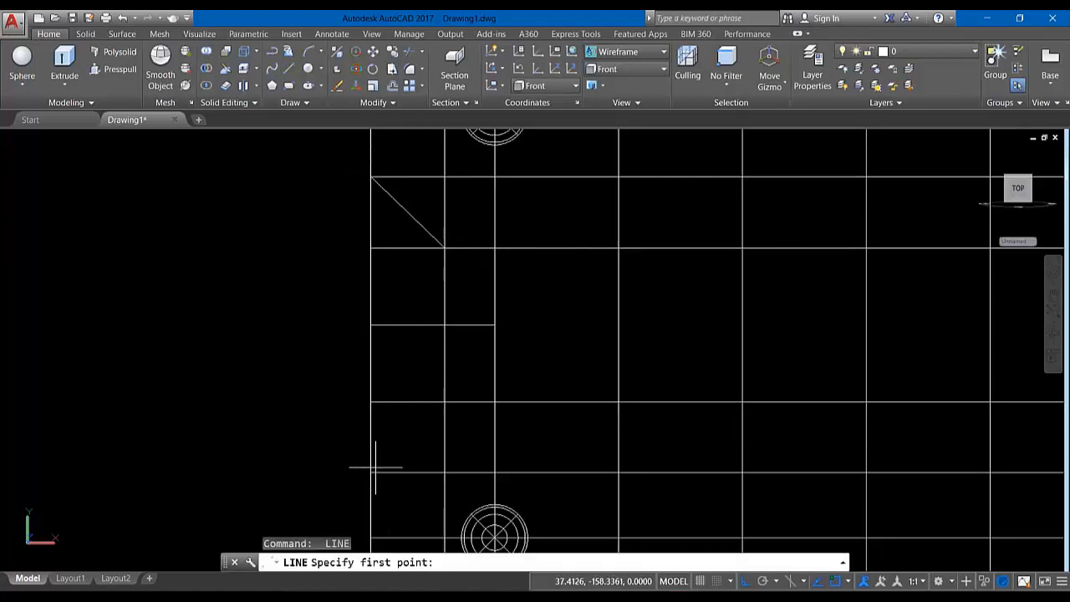
click(445, 402)
Fillet the lower and upper diagonals with the offset vertical line at radius 0 to form the angled notch's corners.
click(407, 68)
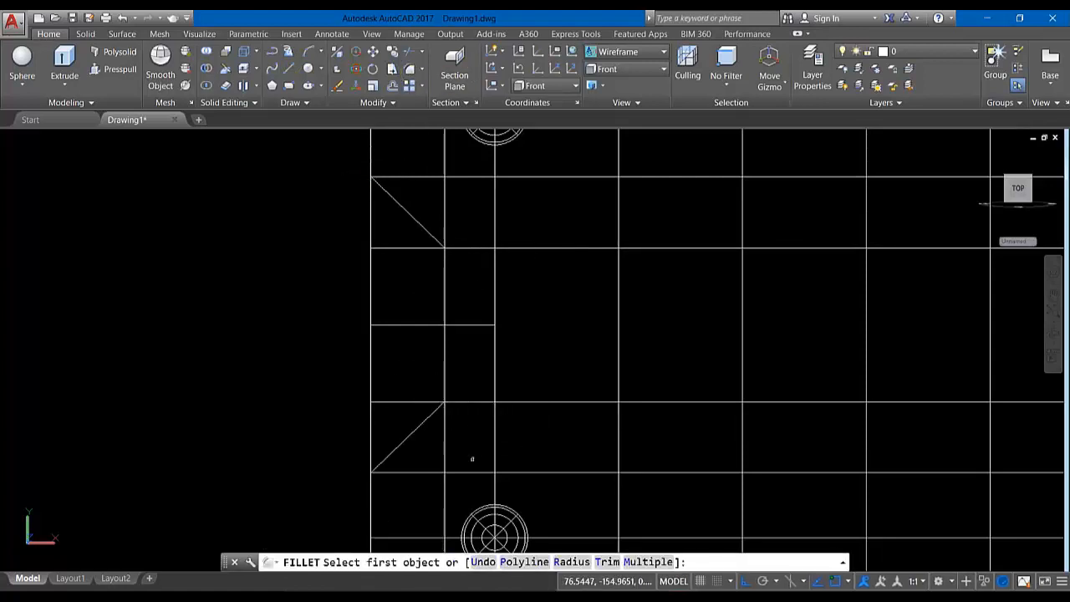
click(412, 431)
click(445, 359)
middle_drag(445, 265, 432, 353)
key(Return)
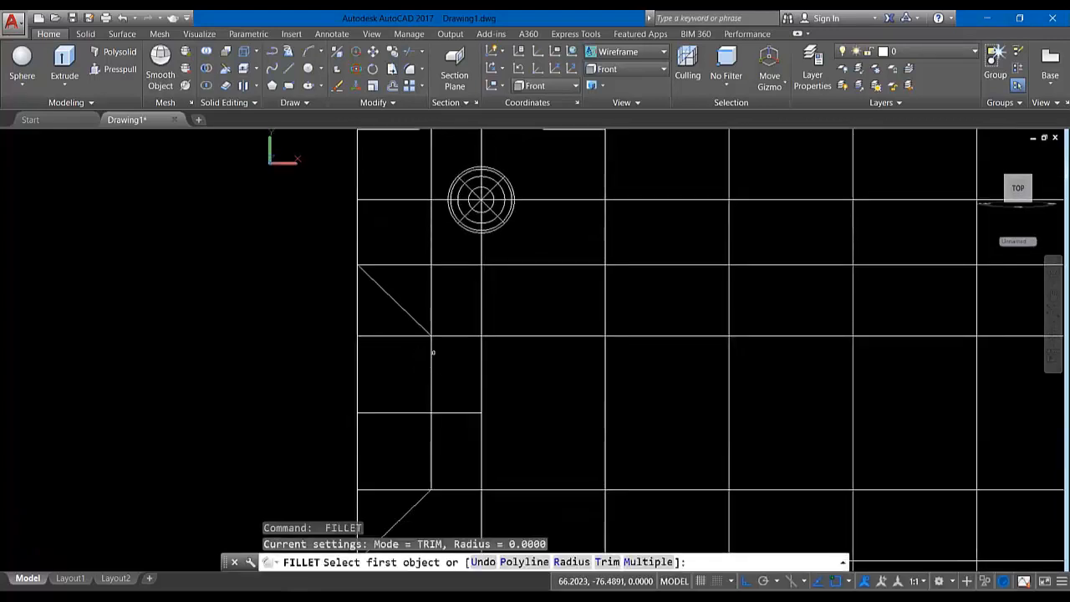
click(432, 359)
click(407, 313)
scroll(407, 314, down, 4)
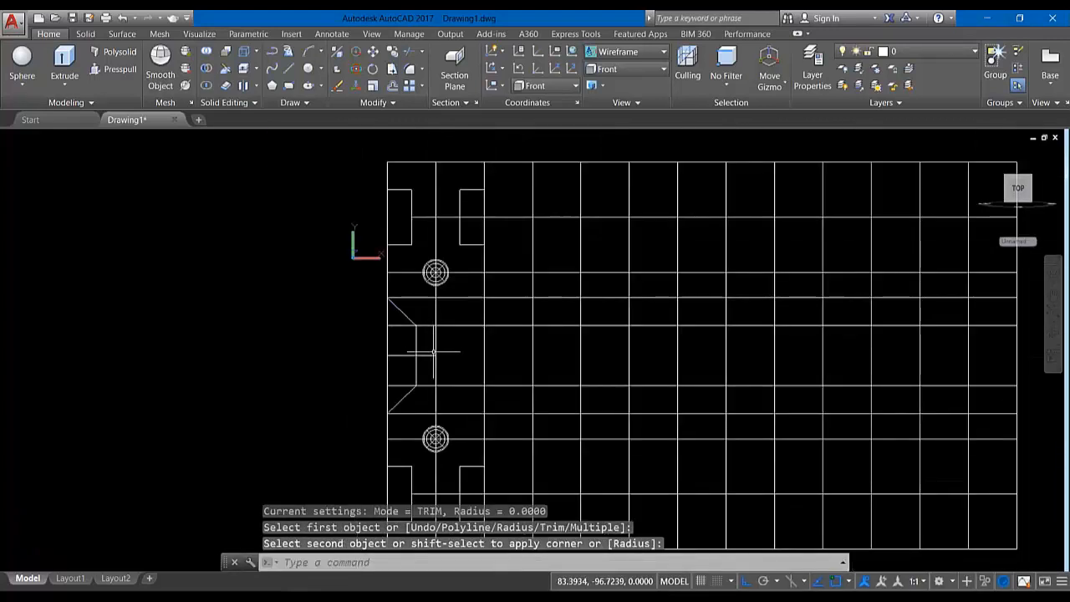
Delete the four horizontal offset lines between the spheres and the short horizontal line inside the angled notch.
mouse_move(463, 398)
mouse_down()
mouse_move(449, 313)
mouse_move(478, 299)
mouse_up()
key(Delete)
click(426, 355)
key(Delete)
key(Delete)
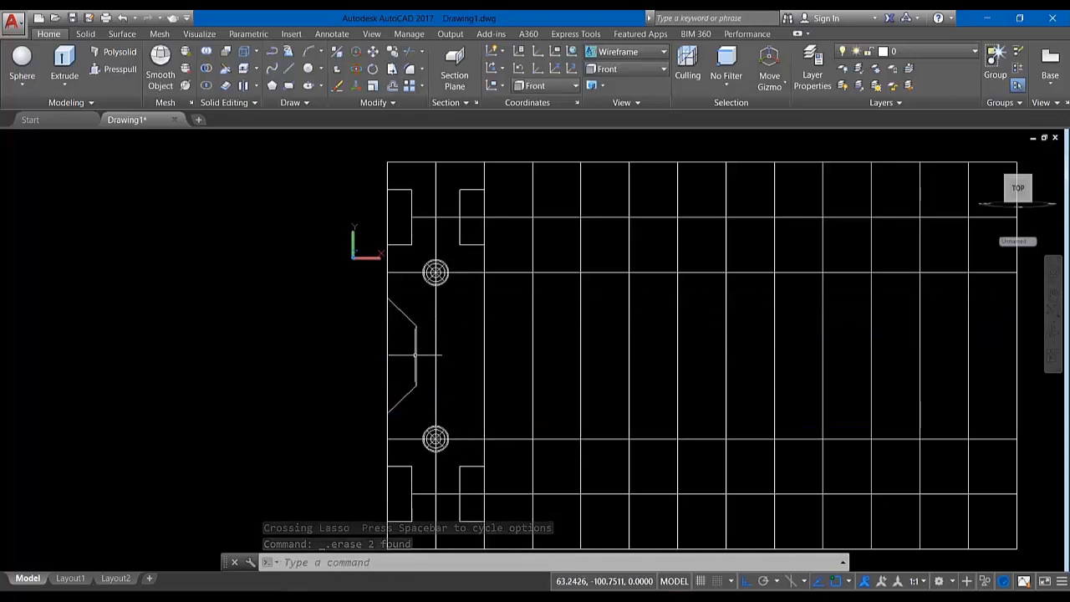
Try a vertical construction line through the angled notch's upper inner corner, and delete it.
click(294, 103)
click(294, 117)
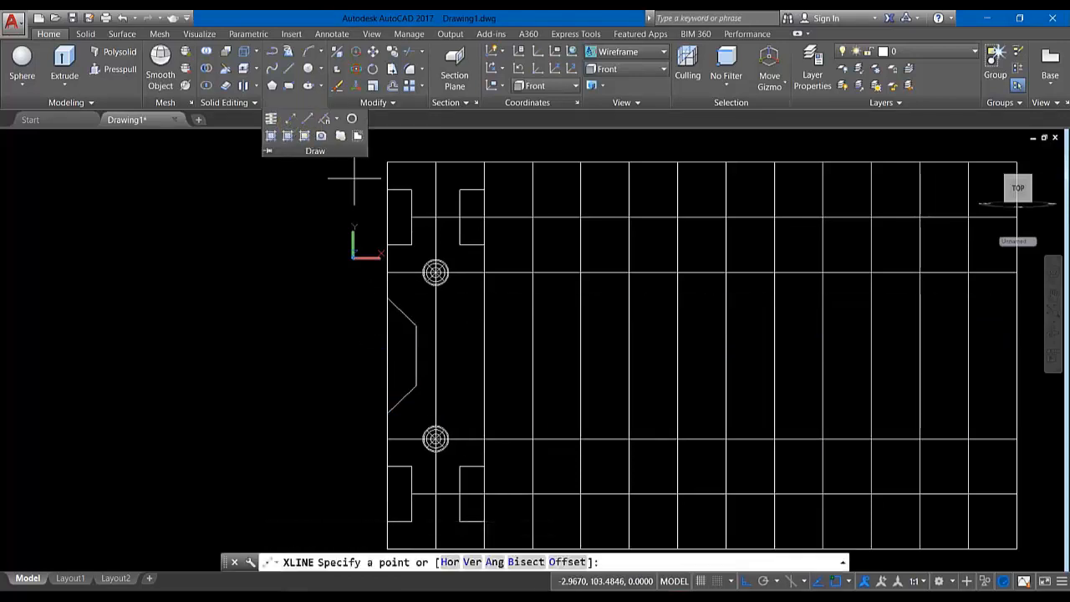
click(416, 325)
click(427, 245)
scroll(419, 240, up, 6)
scroll(420, 241, down, 5)
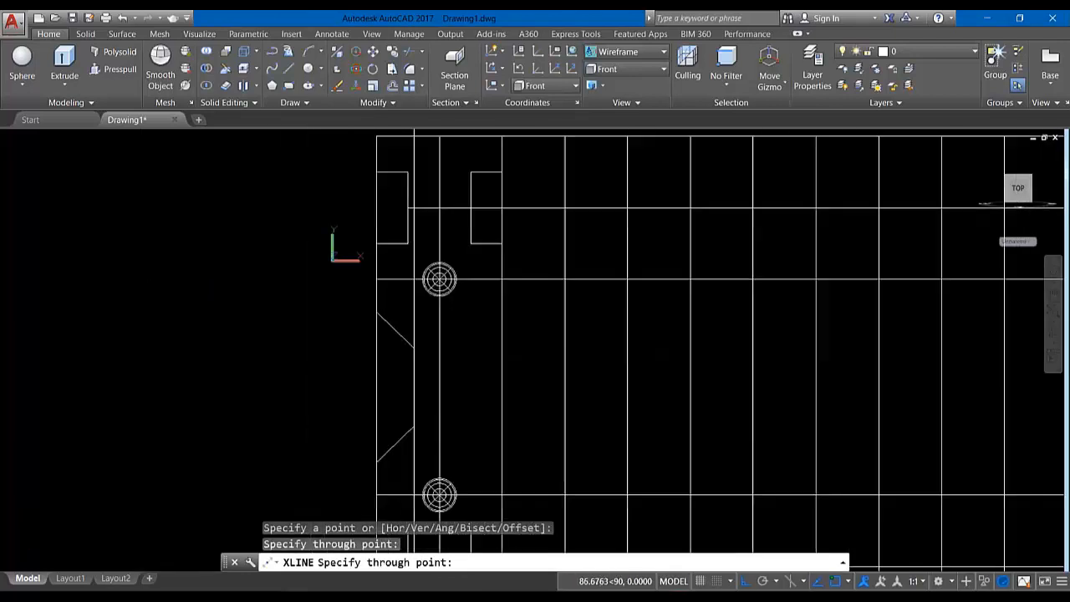
key(Escape)
click(414, 303)
key(Delete)
scroll(414, 301, down, 2)
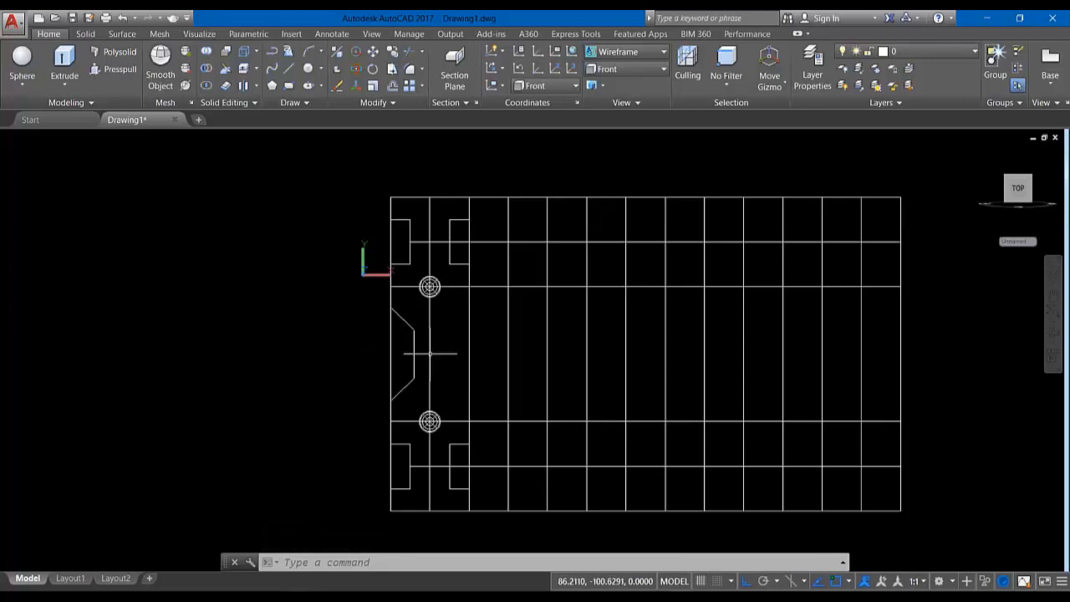
Join the three segments of the angled notch on the left edge into one polyline.
scroll(430, 353, up, 4)
drag(407, 425, 384, 285)
click(355, 103)
click(390, 135)
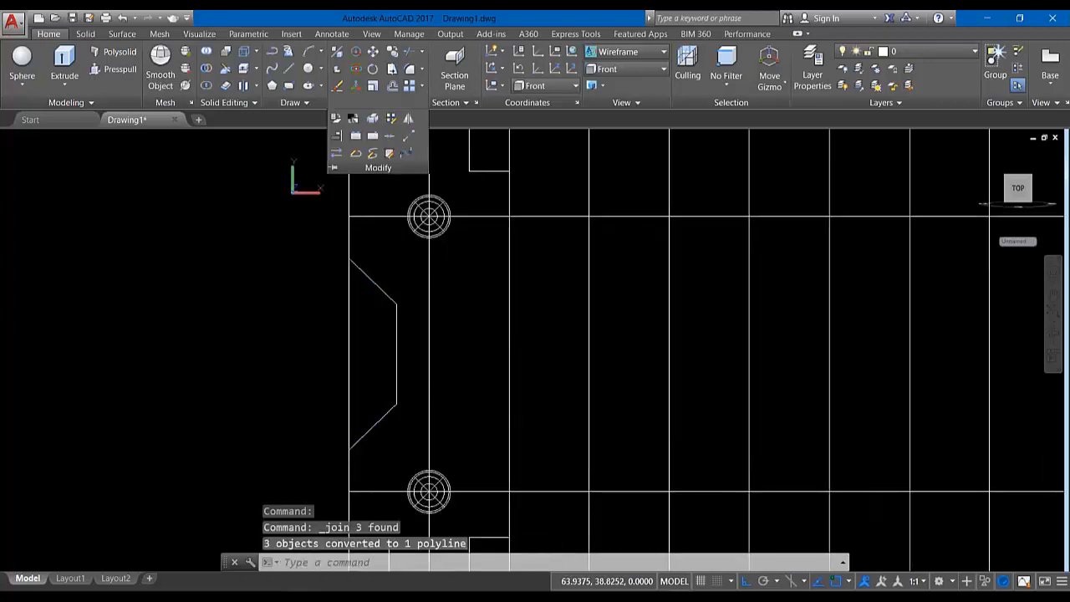
Mirror the angled notch polyline about the vertical line through the spheres, keeping the original.
click(395, 346)
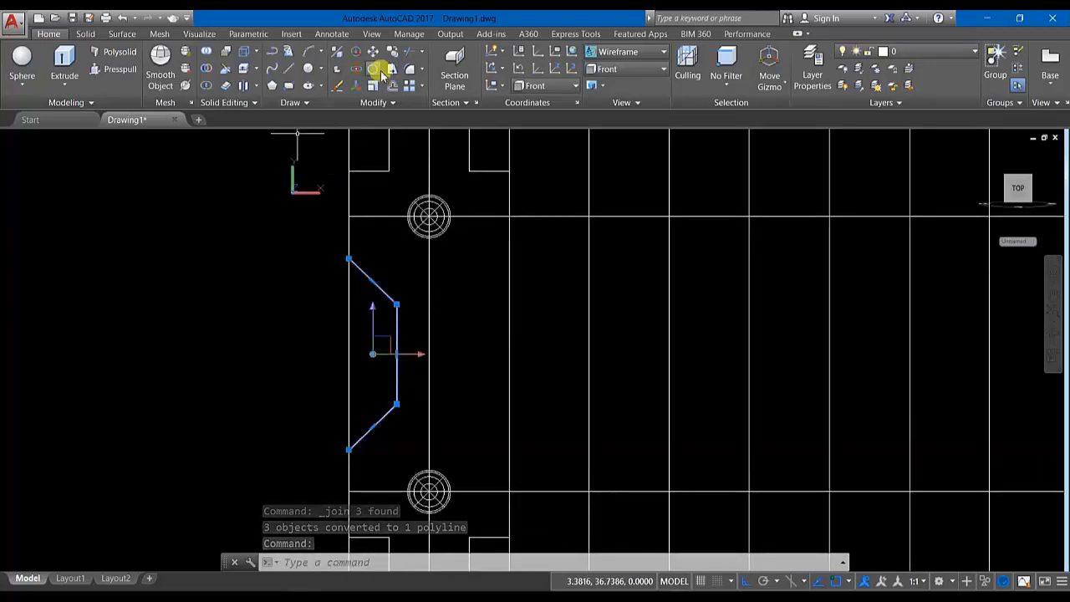
click(390, 69)
click(430, 259)
click(426, 378)
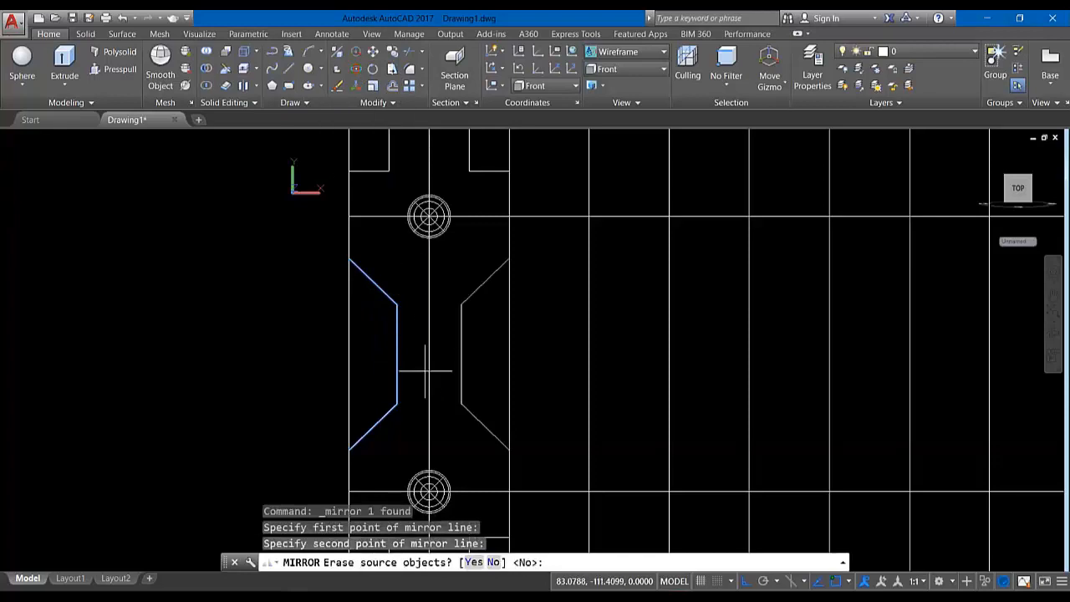
key(Return)
scroll(405, 357, down, 2)
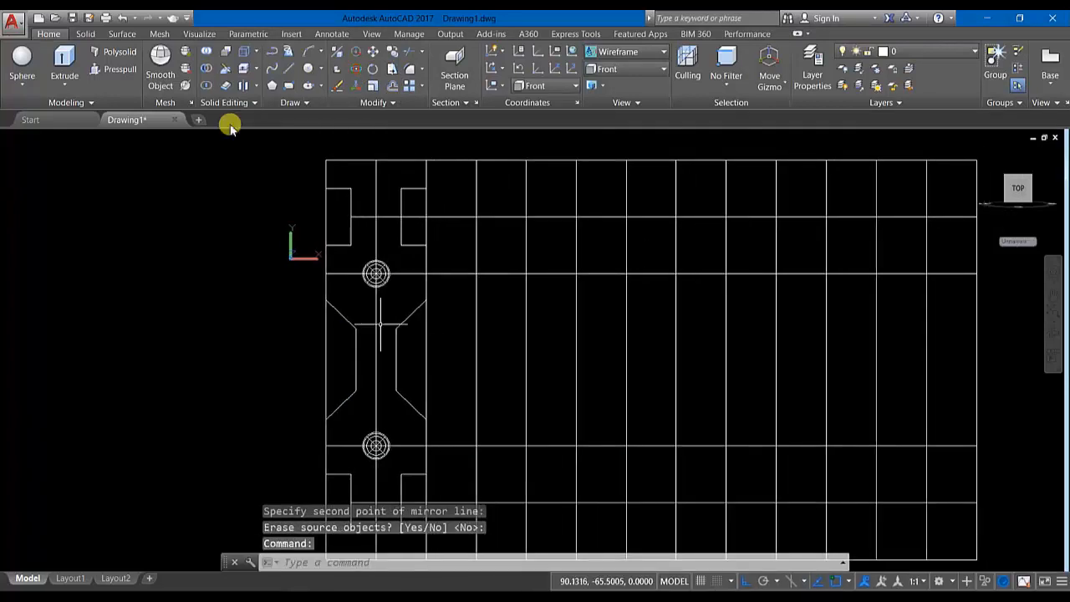
Draw a horizontal construction line through the midpoint of the rectangle's left edge.
click(293, 102)
click(307, 119)
click(326, 360)
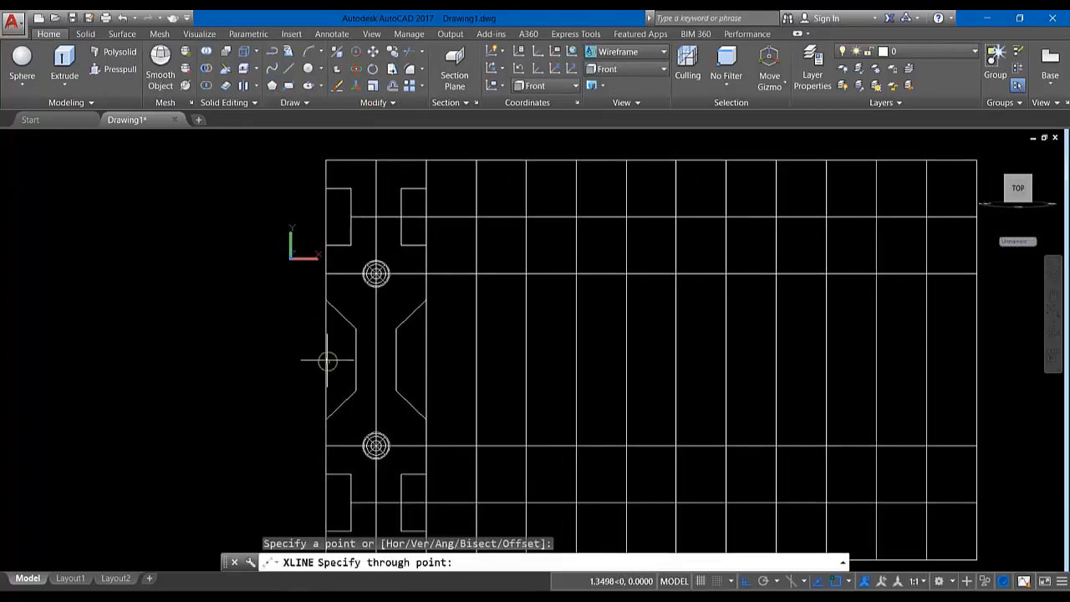
click(275, 352)
key(Return)
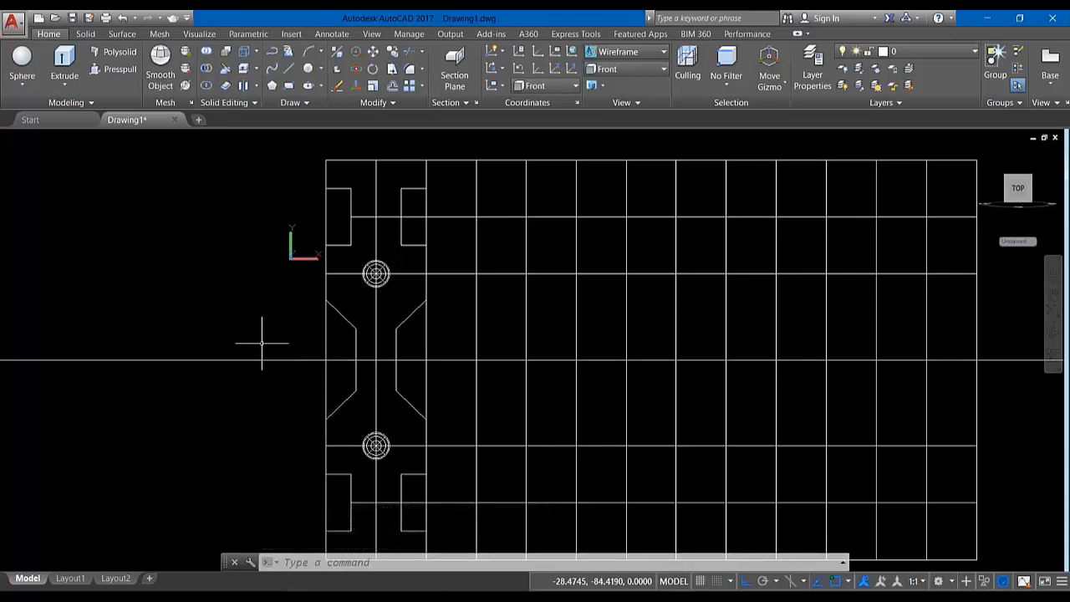
Draw a short horizontal line across the third grid column, just above the construction line.
click(368, 87)
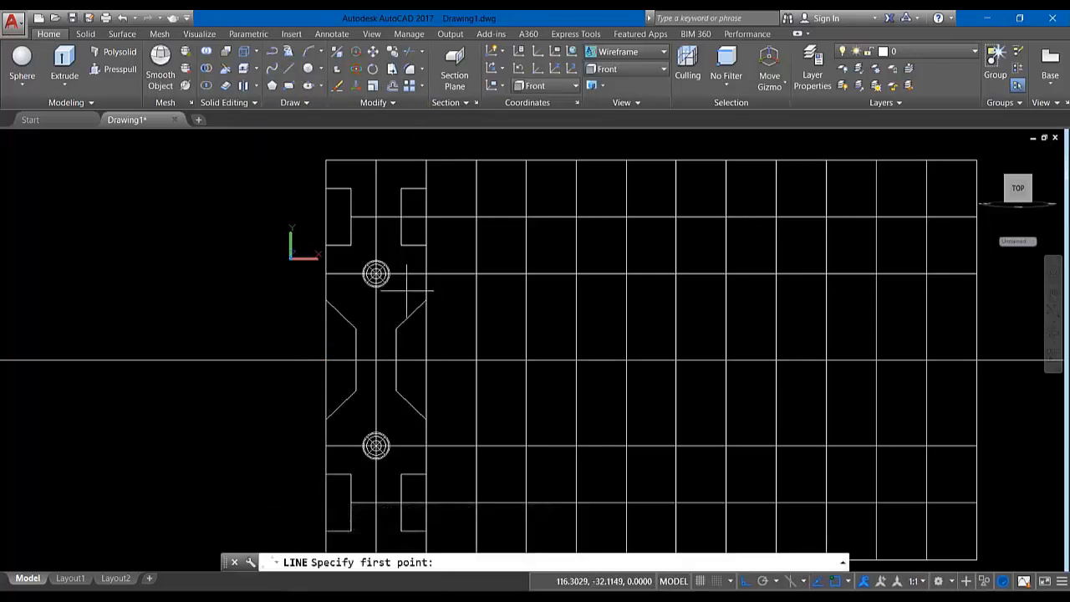
click(425, 344)
click(476, 343)
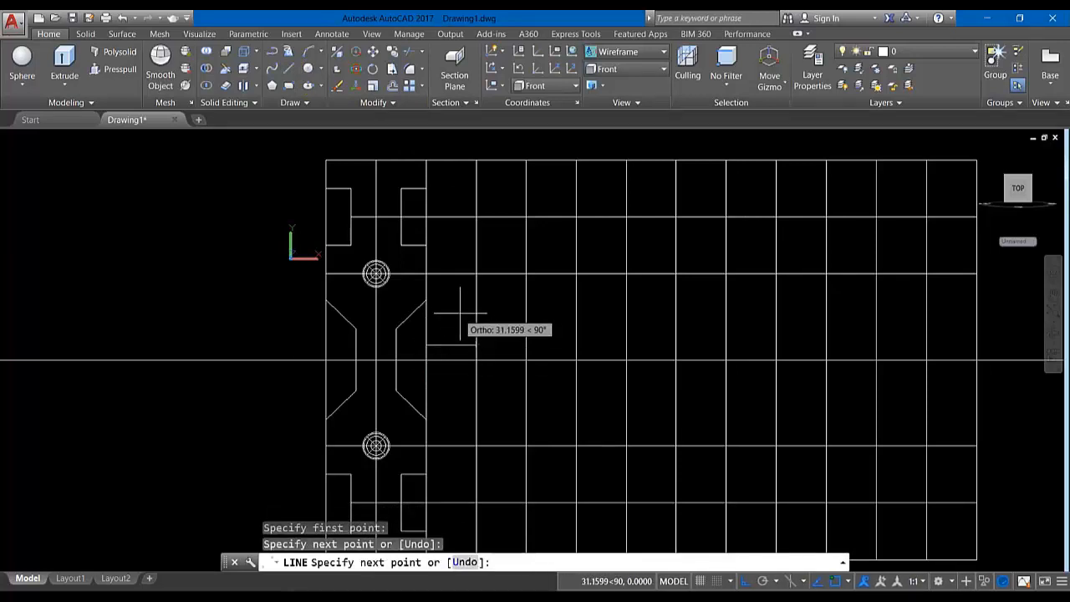
key(Return)
Mirror the short line about the horizontal construction line, keeping the original.
click(392, 85)
click(462, 344)
key(Return)
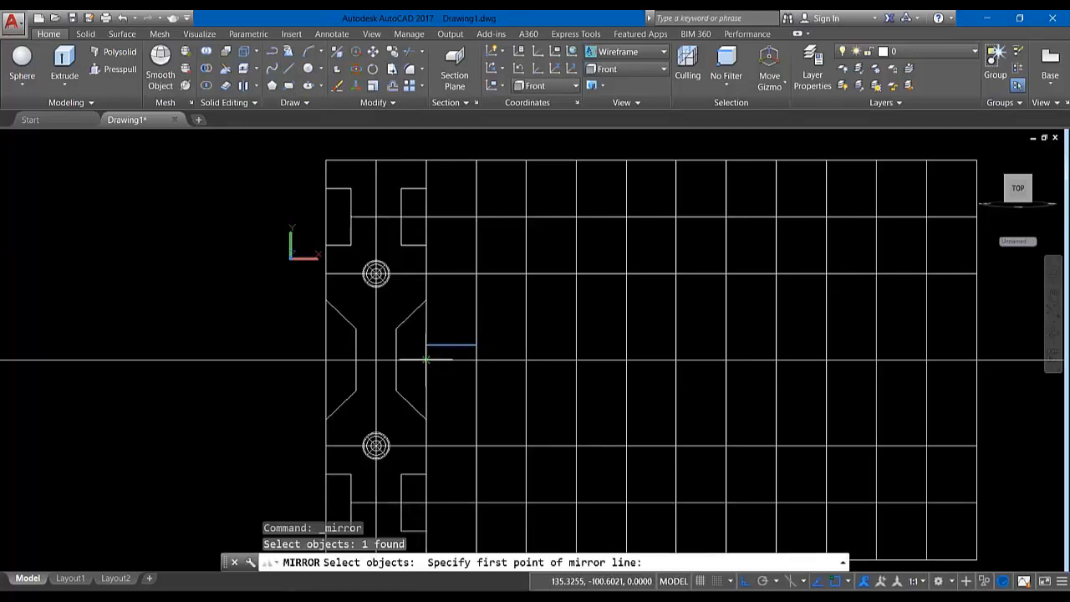
click(443, 359)
click(472, 359)
key(Return)
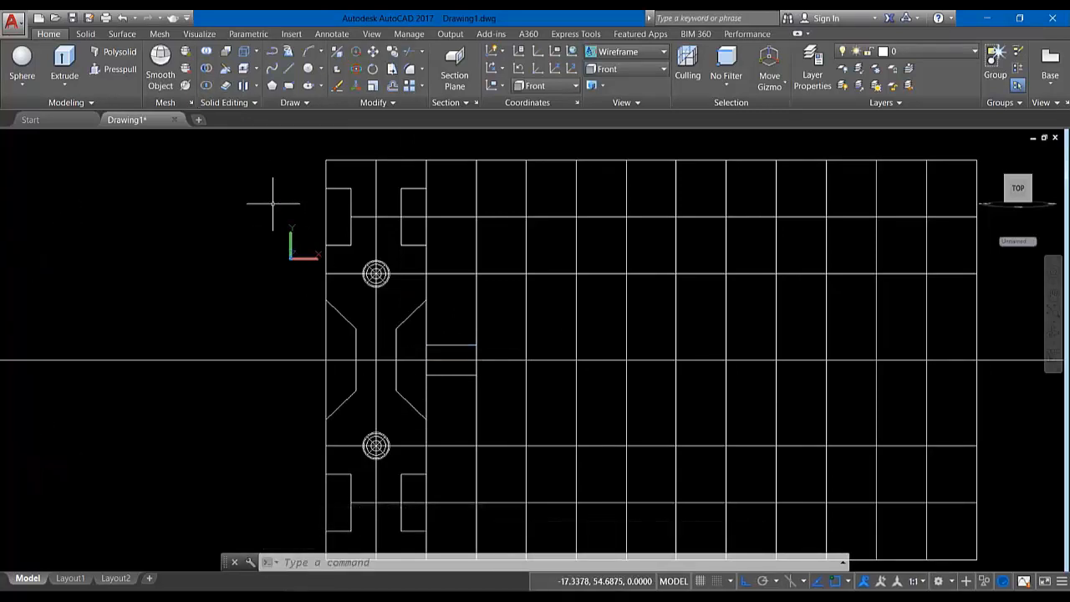
Place points at diagonally opposite ends of the two short horizontal lines.
click(294, 102)
click(335, 131)
click(368, 140)
scroll(451, 346, up, 3)
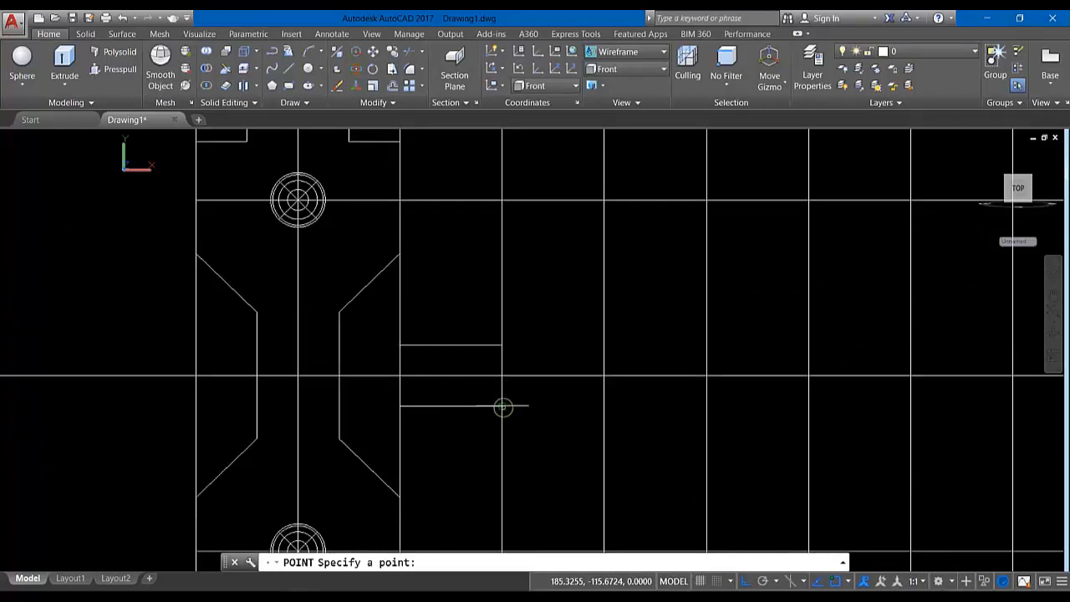
key(Return)
key(Escape)
Delete the two short horizontal lines in the third grid column.
drag(470, 418, 460, 393)
click(451, 344)
key(Delete)
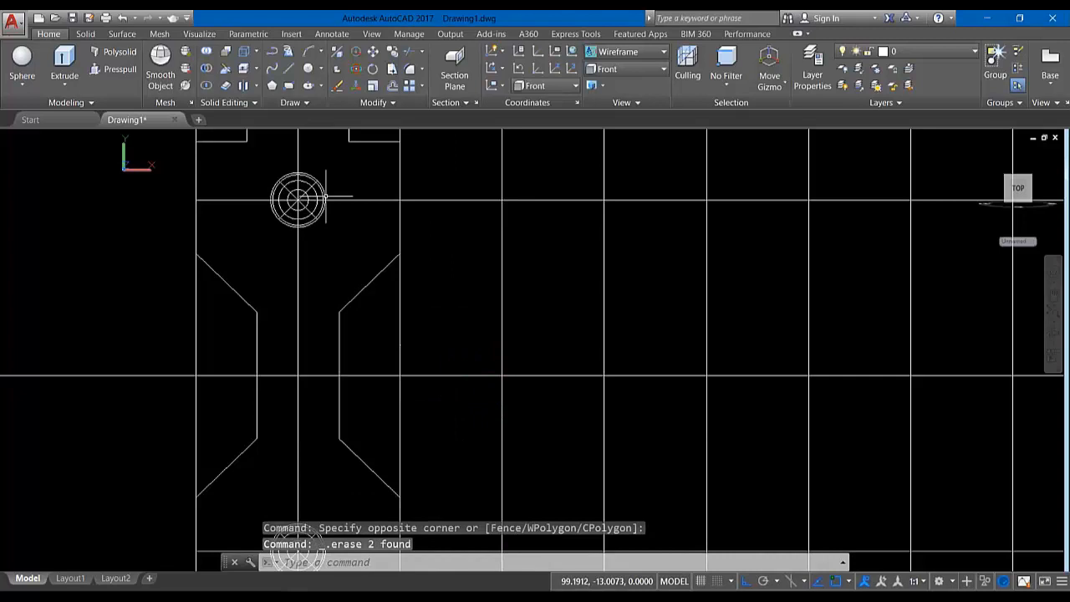
Draw a rectangle across the third column between the placed points, and delete the horizontal construction line.
click(288, 86)
click(400, 345)
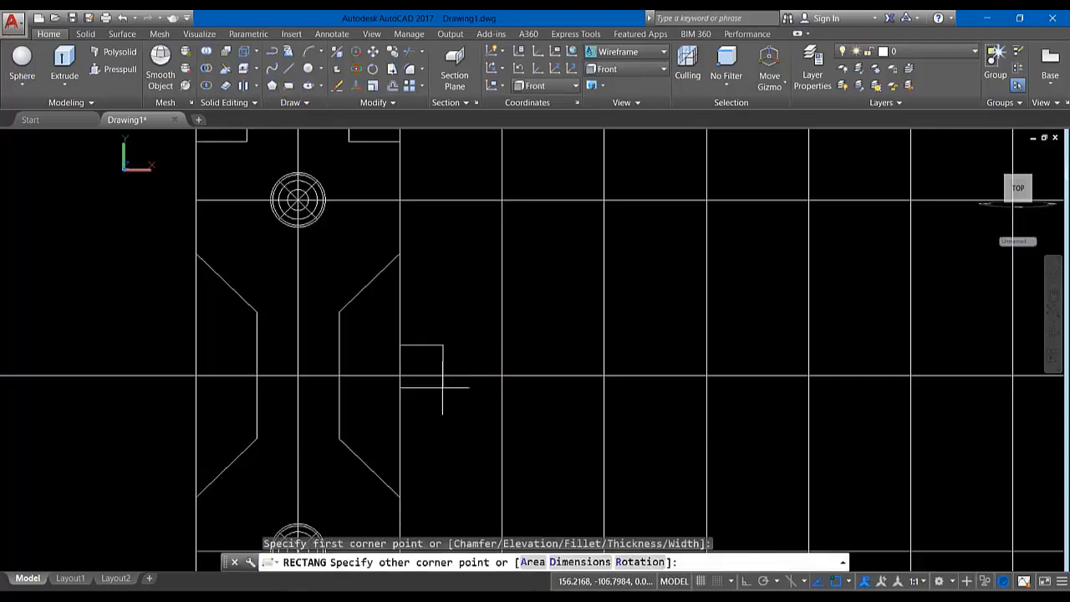
click(502, 405)
scroll(446, 399, down, 4)
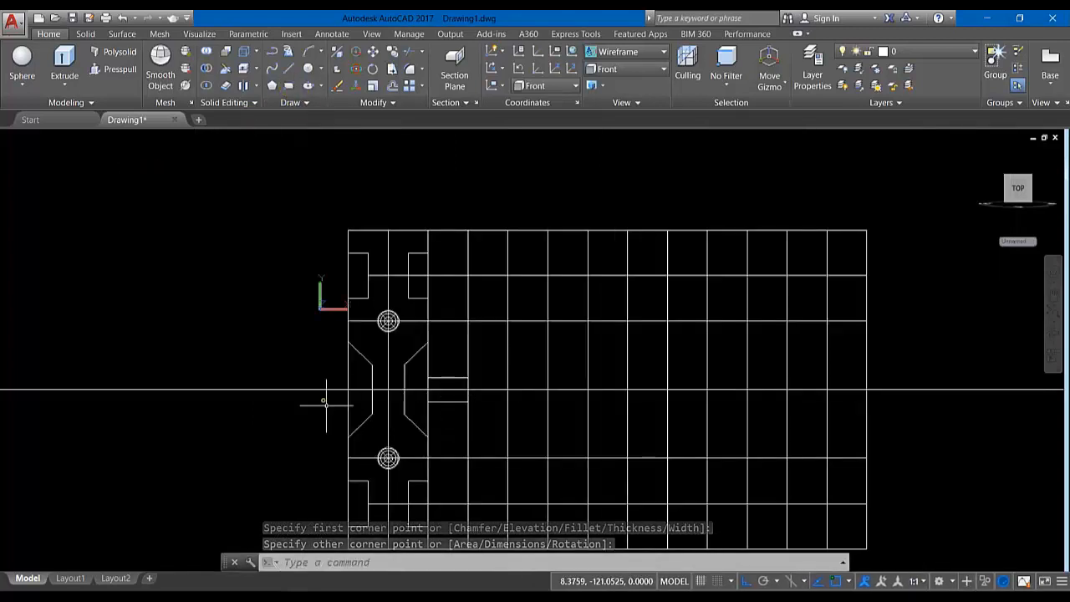
drag(318, 399, 276, 353)
key(Delete)
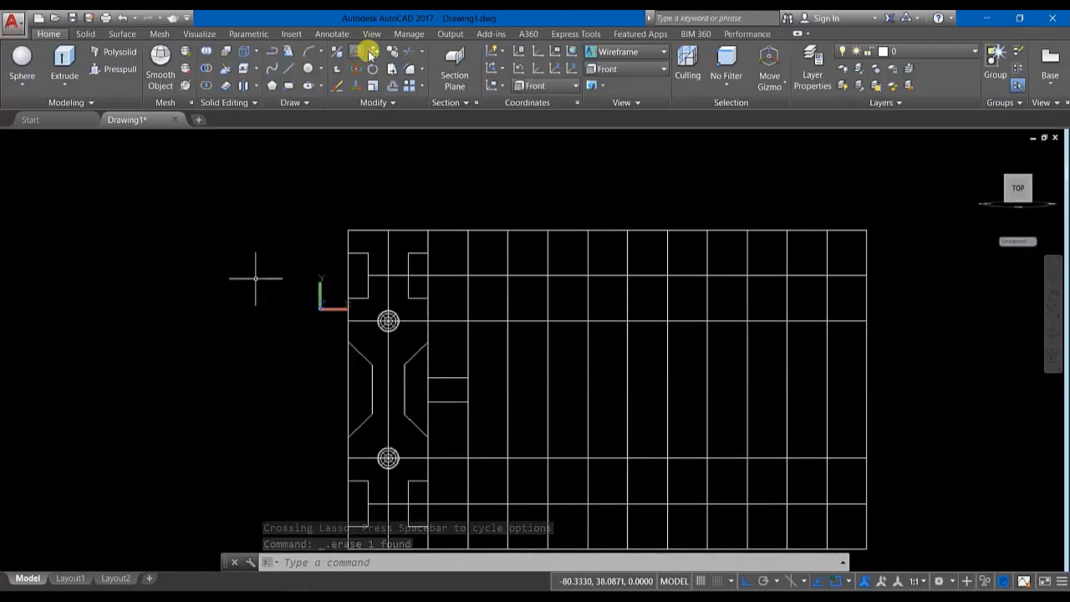
Trim the upper sphere's horizontal line back to the third column and delete its leftover piece near the left edge.
text(tr)
key(Return)
scroll(419, 322, up, 2)
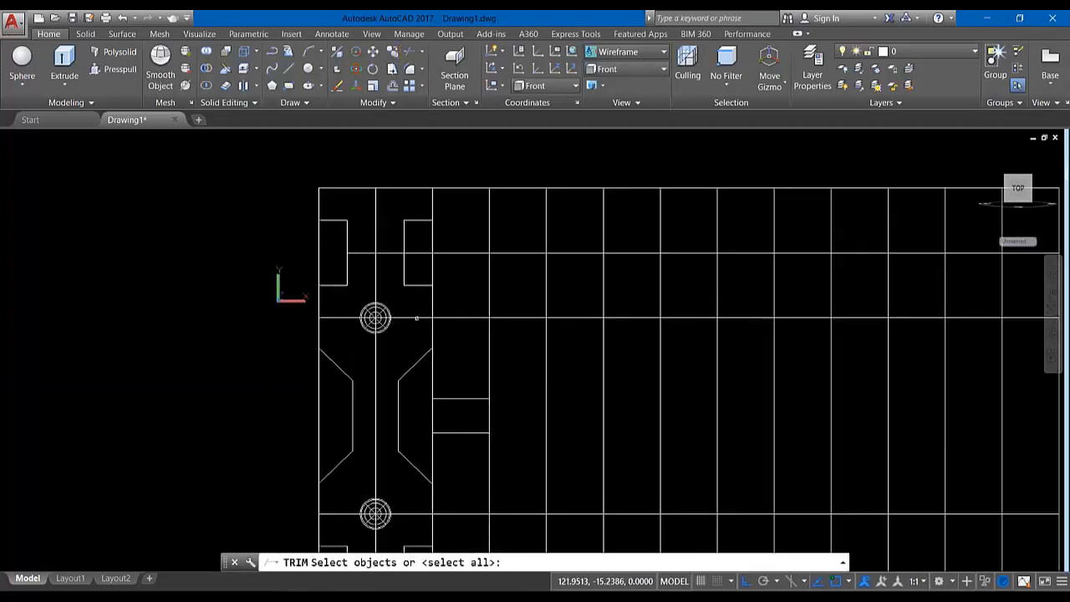
key(Return)
click(416, 317)
key(Return)
click(337, 318)
key(Delete)
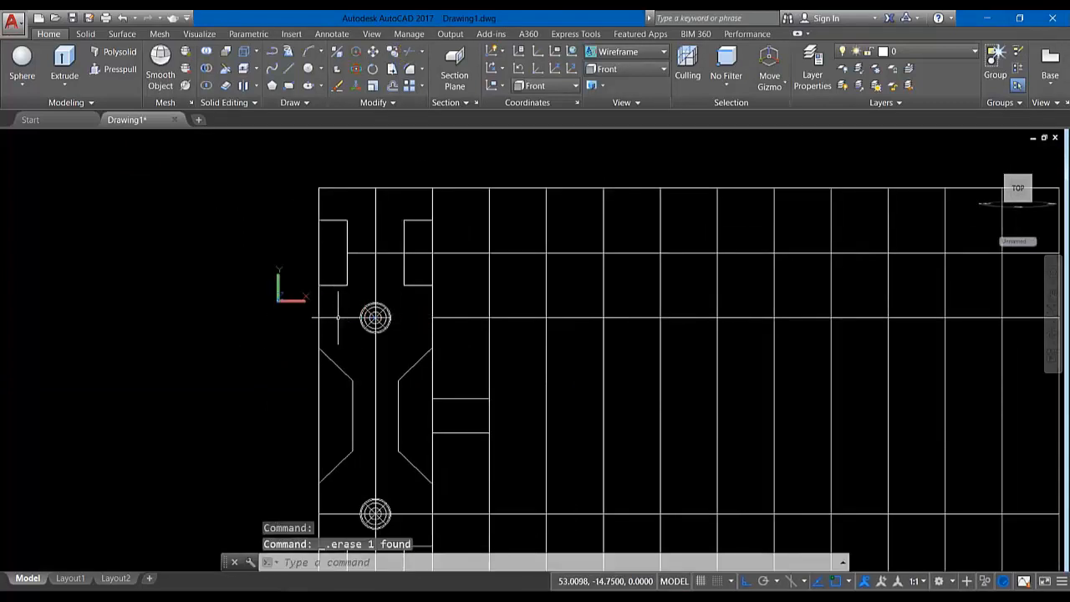
Trim the top horizontal grid line inside the upper right notch and across the third column.
click(393, 51)
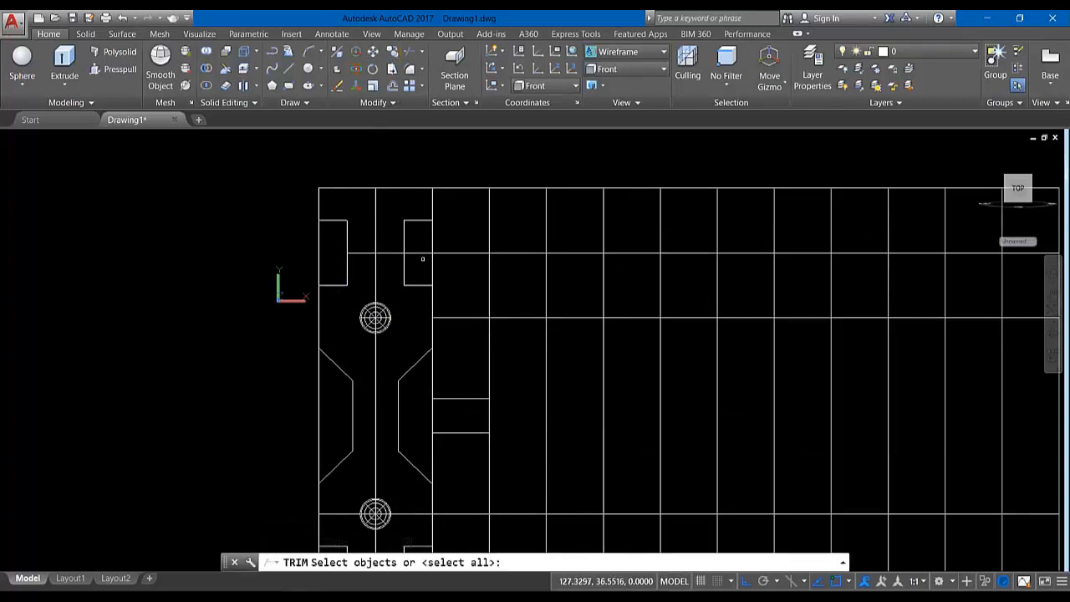
key(Return)
click(419, 254)
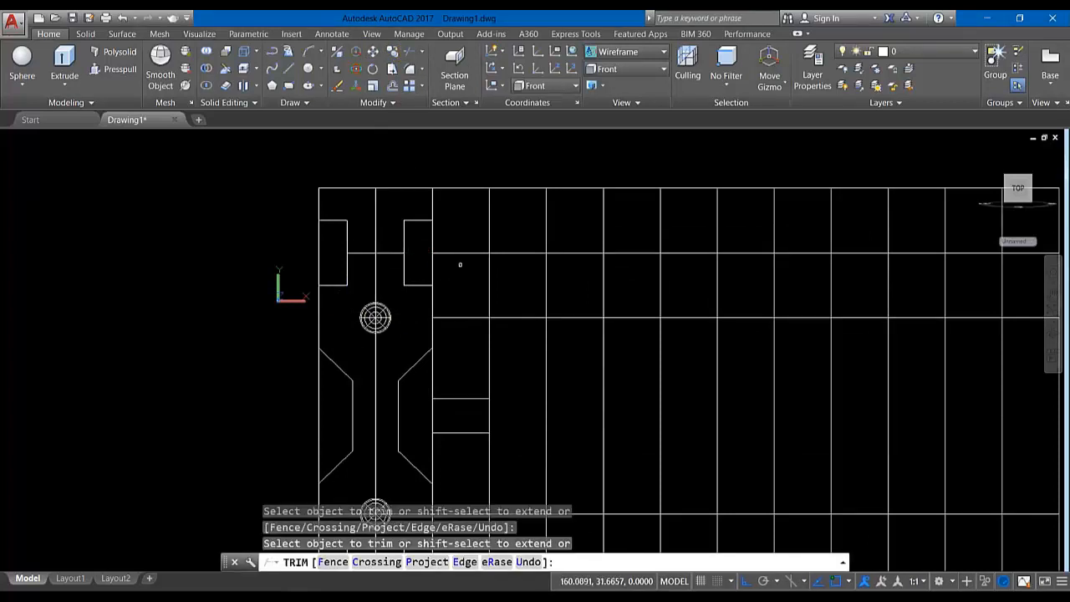
click(469, 253)
Trim all four horizontal grid lines out of the fourth column.
scroll(524, 243, down, 2)
middle_drag(524, 243, 515, 150)
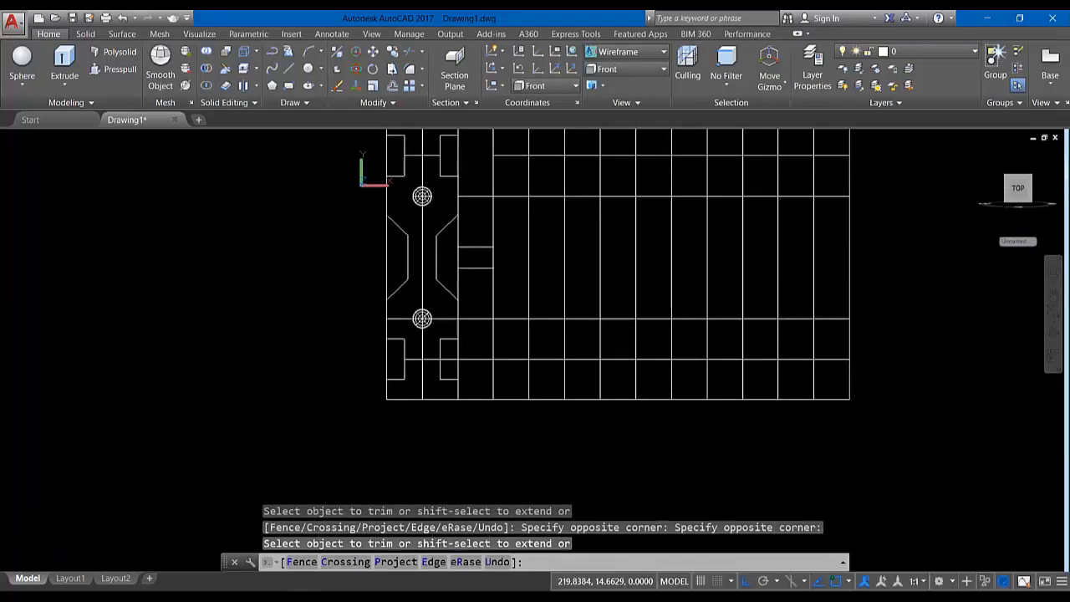
click(508, 137)
click(505, 369)
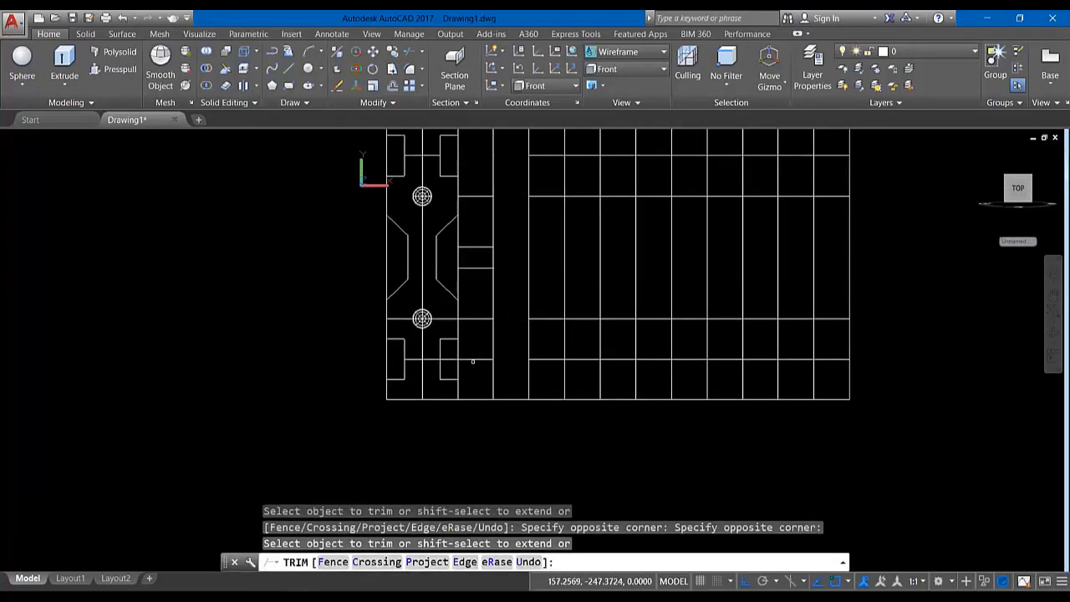
Trim the lowest horizontal grid line across the third column and inside the lower right notch.
click(473, 362)
click(468, 356)
click(449, 358)
Trim the lower sphere's horizontal line out of the second column and delete its leftover piece near the left edge.
click(436, 318)
click(447, 318)
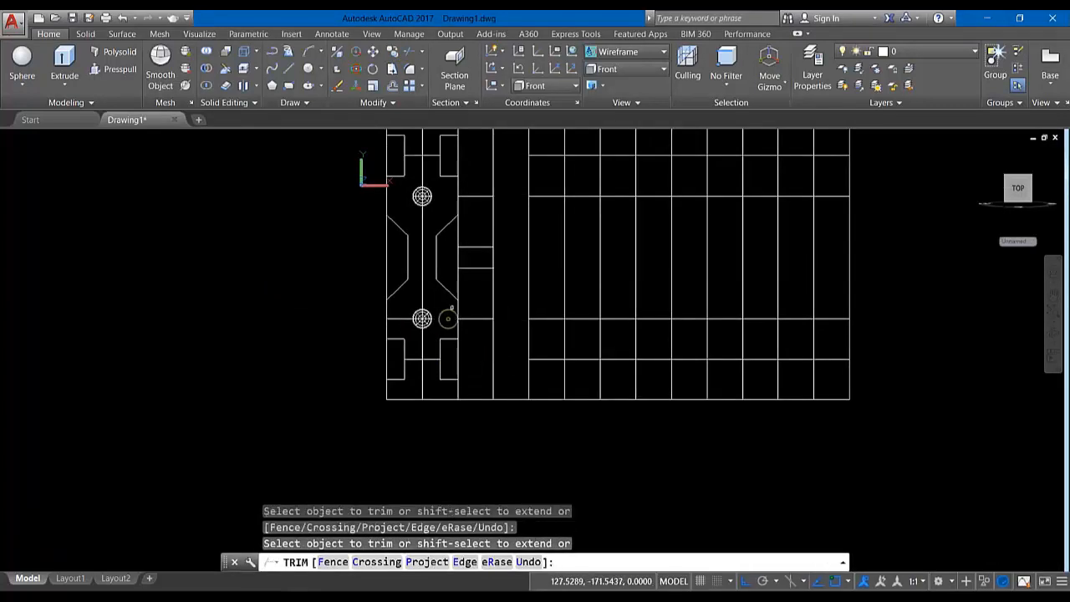
key(Return)
click(403, 318)
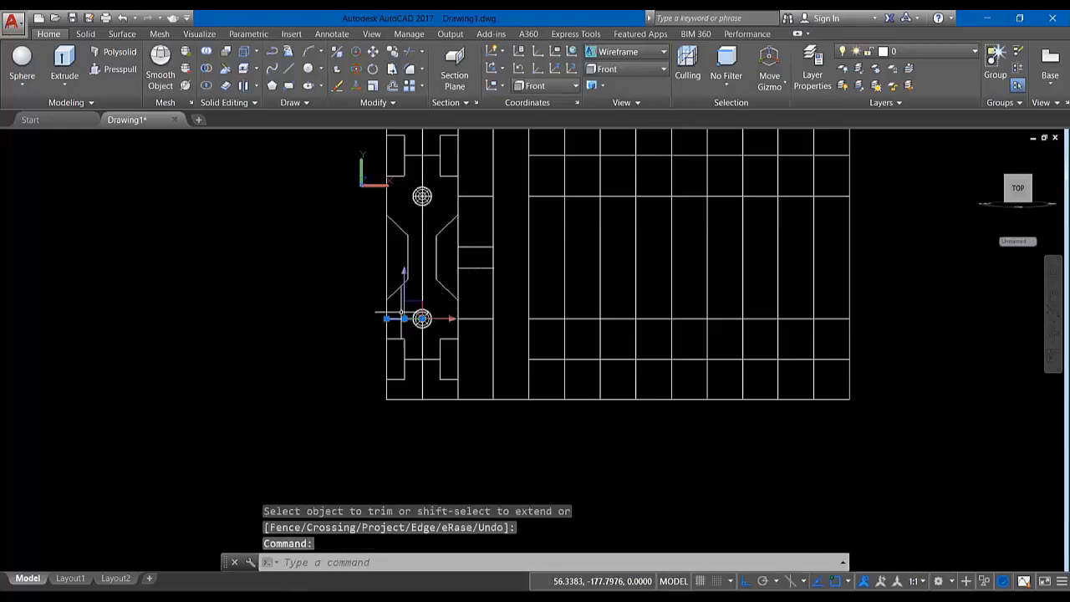
key(Delete)
middle_drag(461, 269, 429, 341)
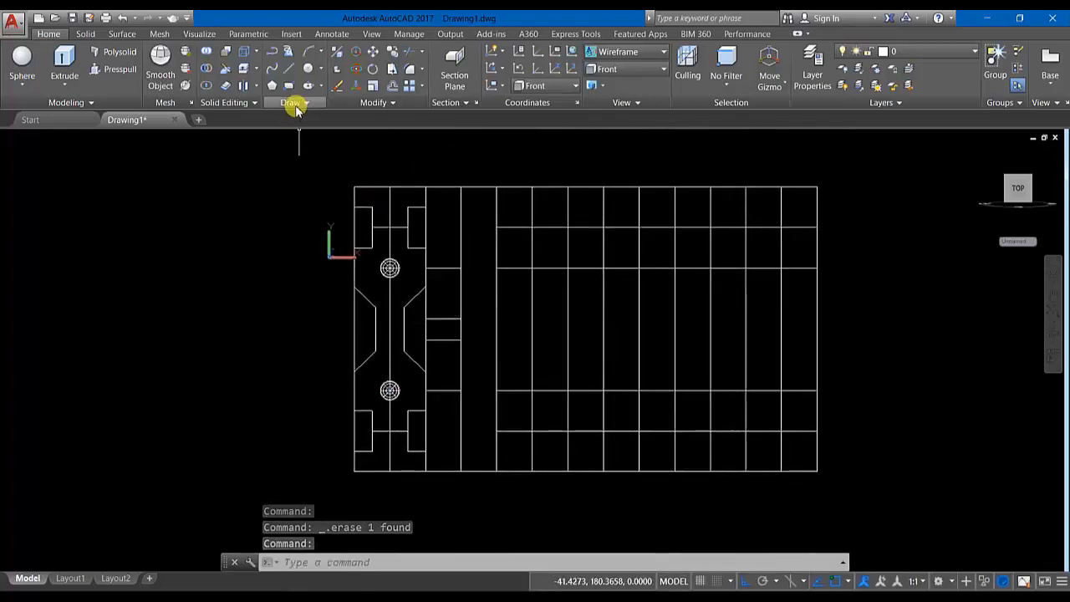
click(296, 103)
click(318, 139)
click(452, 318)
key(Return)
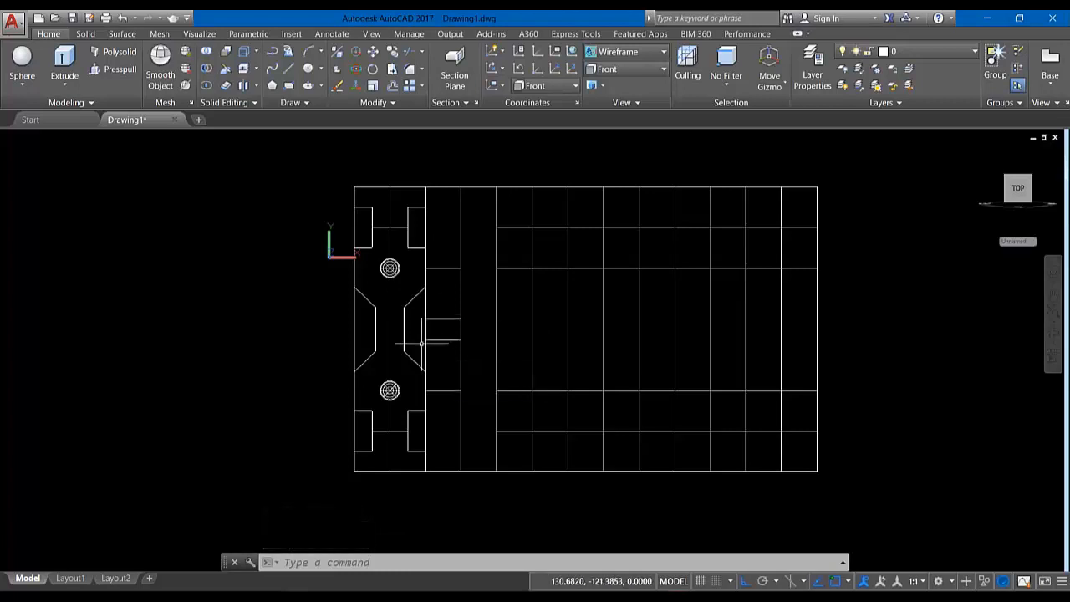
scroll(367, 426, down, 2)
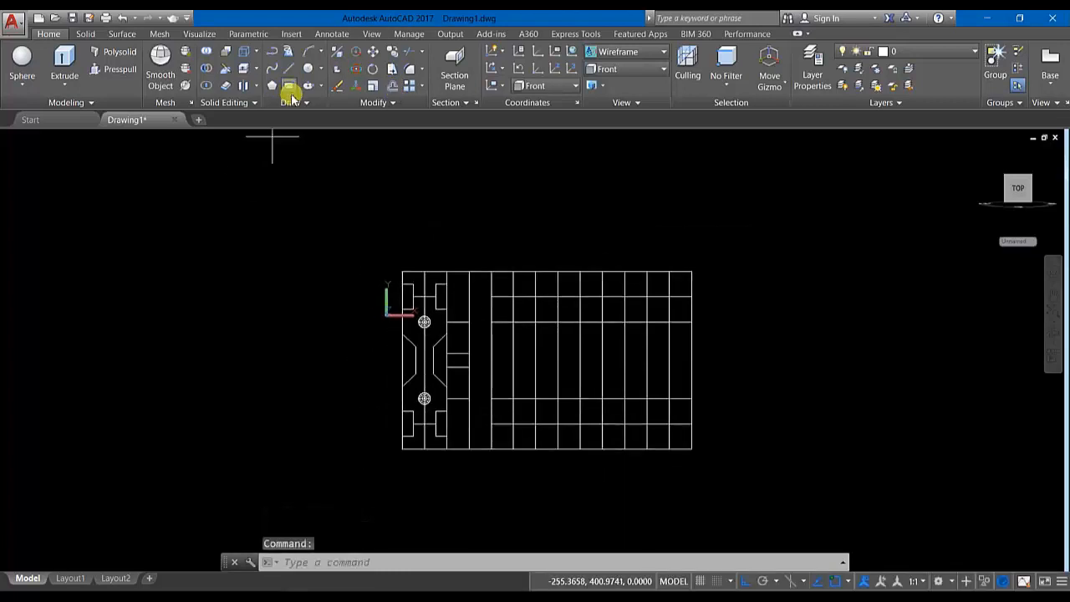
click(288, 86)
scroll(346, 343, up, 4)
click(334, 311)
click(575, 560)
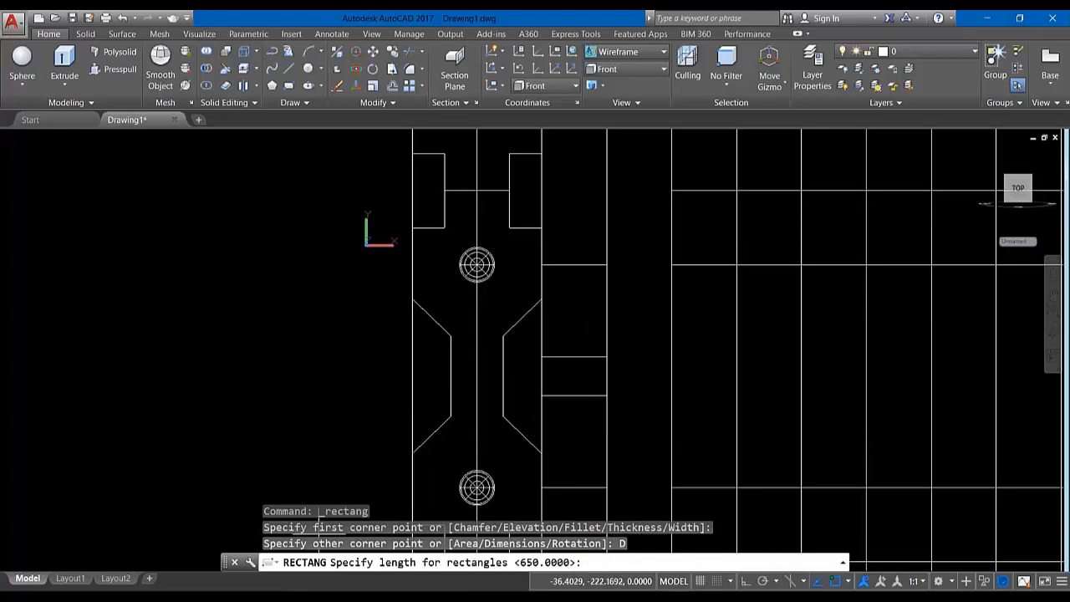
text(4)
key(Return)
text(4)
key(Return)
click(392, 83)
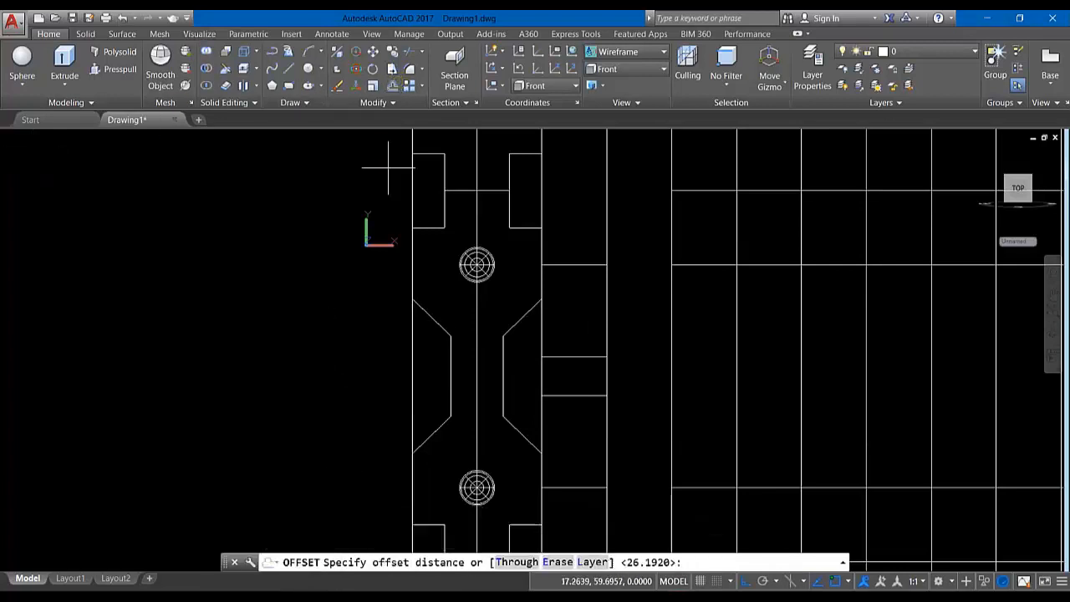
click(286, 86)
click(346, 275)
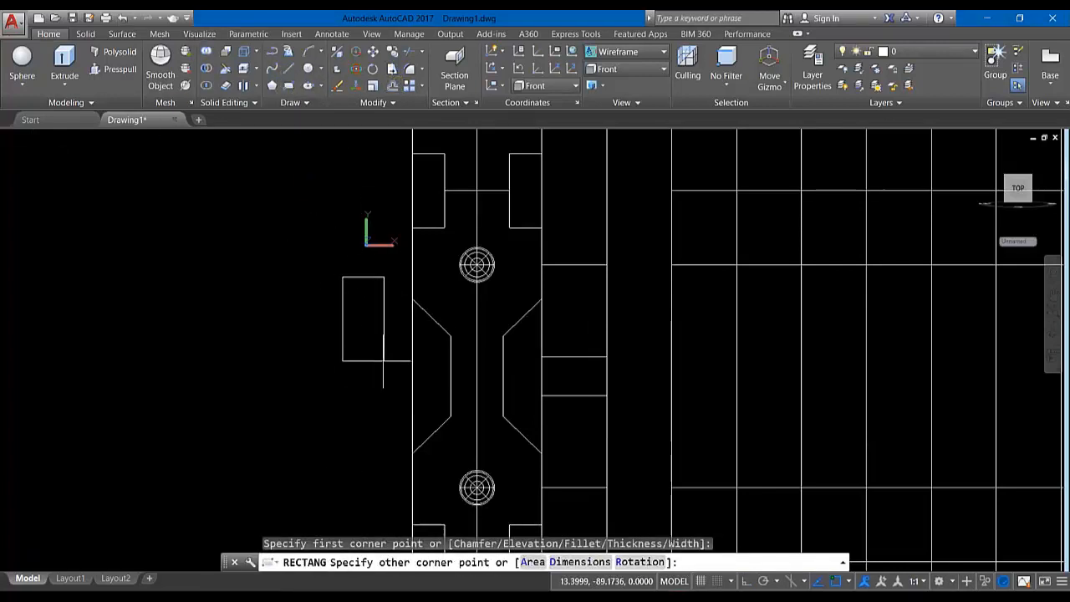
text(d)
key(Return)
key(Escape)
Draw a 4 by 4 rectangle in the empty space outside the outline, beside the left angled notch.
key(Return)
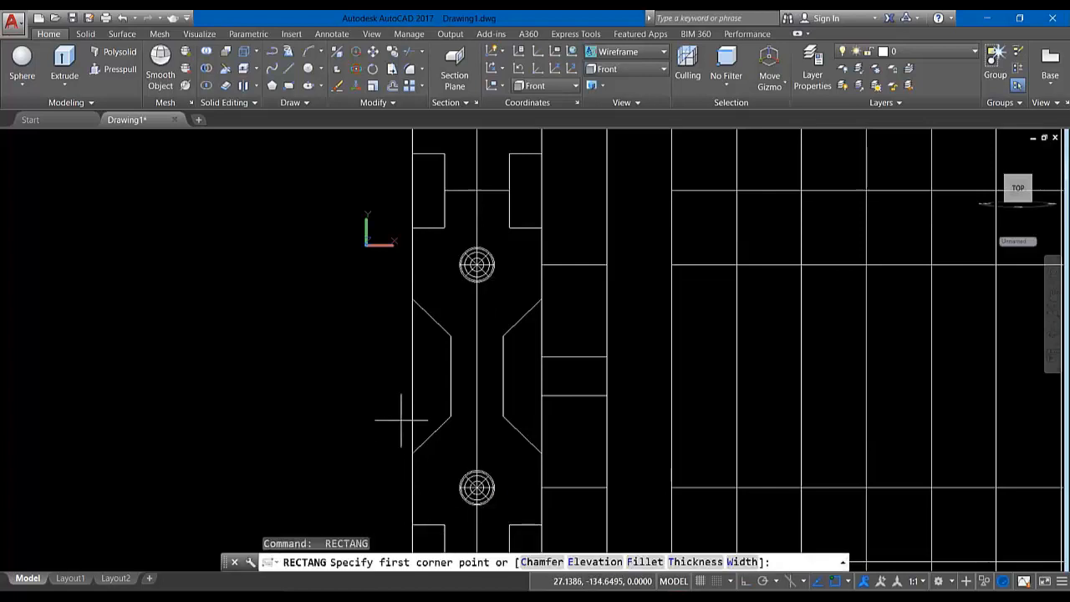
click(335, 372)
text(d)
key(Return)
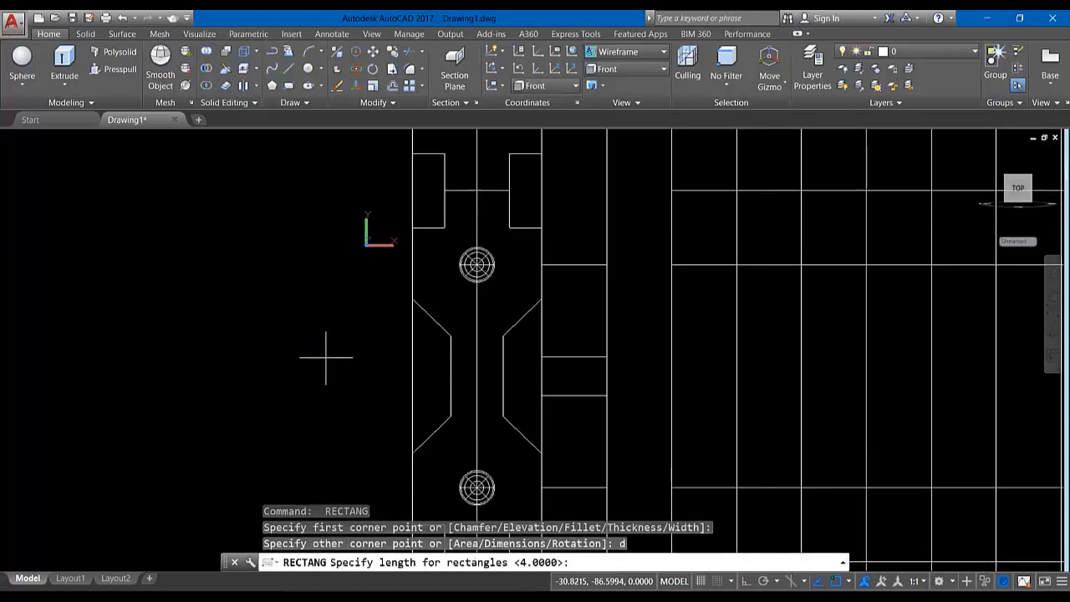
key(Return)
key(Return)
click(351, 381)
scroll(334, 250, up, 5)
text(o)
key(Return)
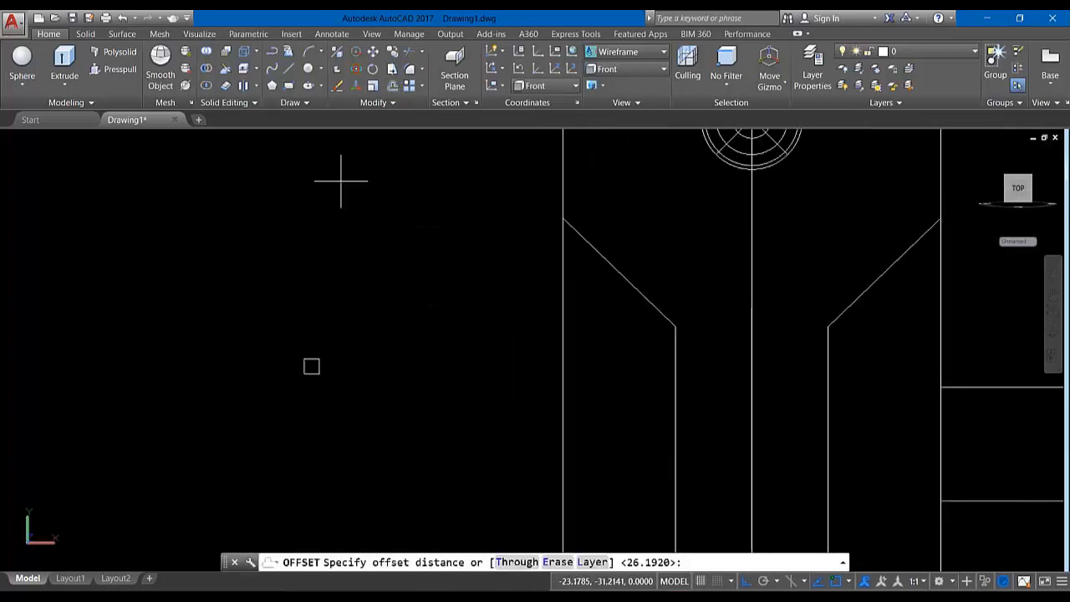
text(.5)
key(Return)
key(Escape)
Draw an 8 by 6 rectangle just below the 4 by 4 rectangle outside the outline.
scroll(326, 381, down, 5)
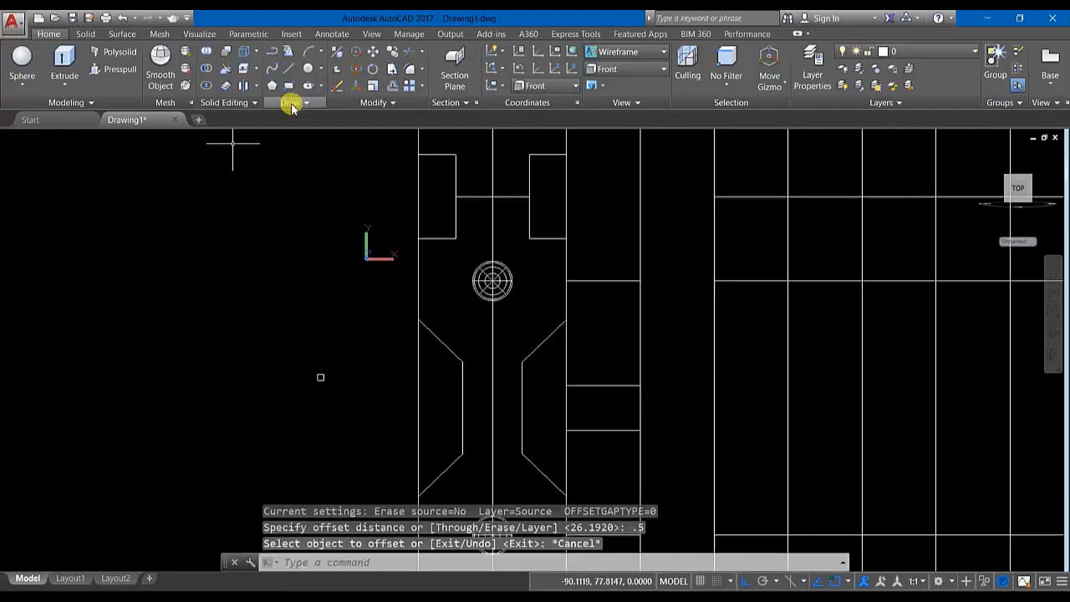
click(375, 103)
click(289, 87)
scroll(326, 443, up, 2)
click(315, 363)
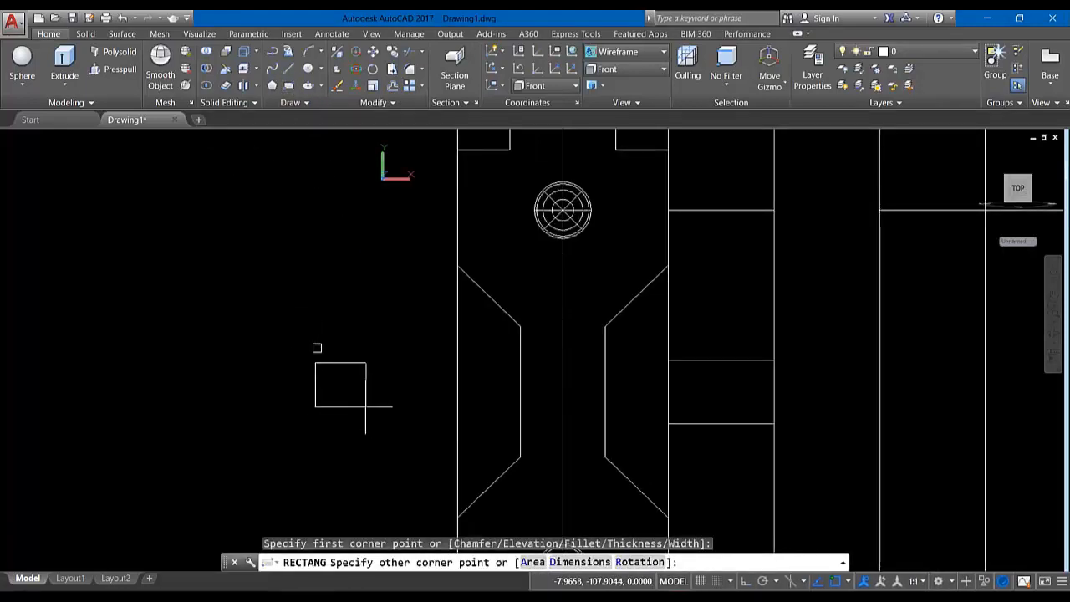
text(d)
key(Return)
text(8)
key(Return)
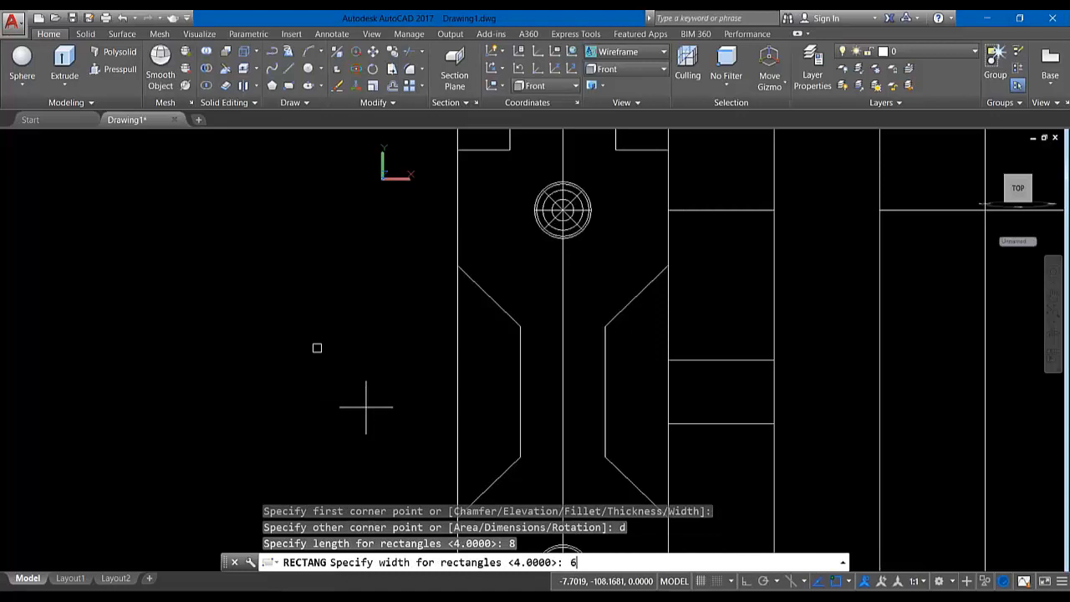
text(6)
key(Return)
click(352, 378)
scroll(354, 382, down, 3)
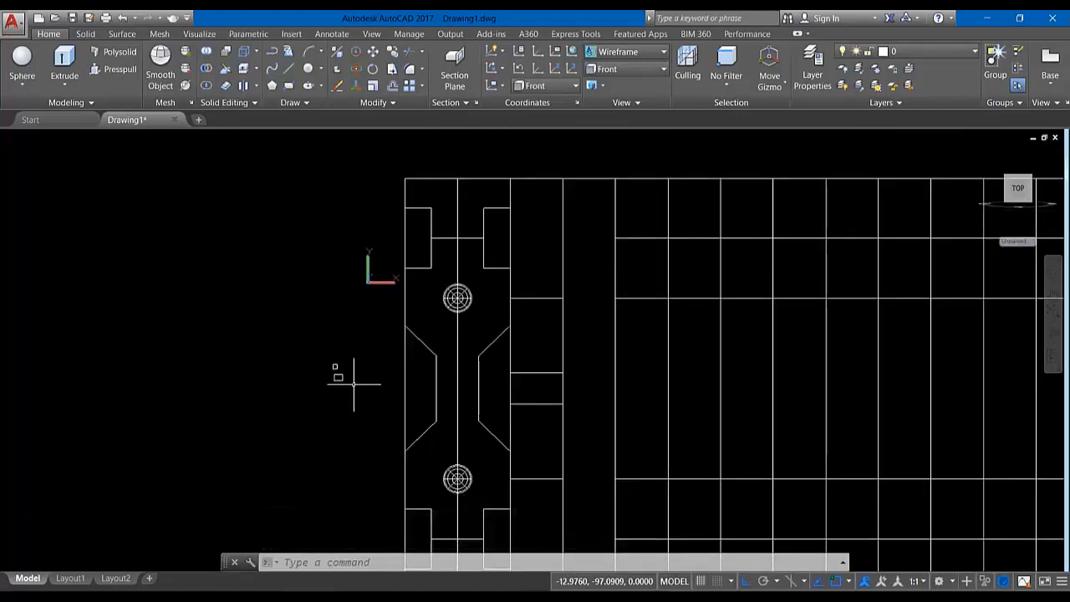
Convert the 4 by 4 and 8 by 6 rectangles beside the panel into regions.
scroll(356, 371, up, 5)
click(295, 102)
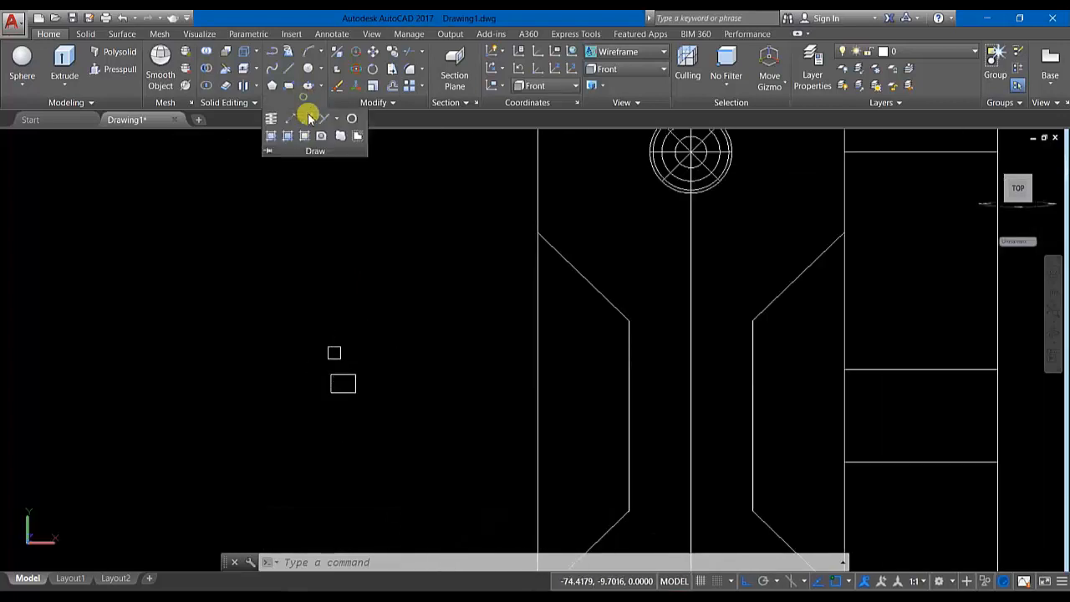
click(323, 136)
mouse_move(384, 422)
mouse_down()
mouse_move(303, 382)
mouse_move(334, 405)
mouse_up()
key(Return)
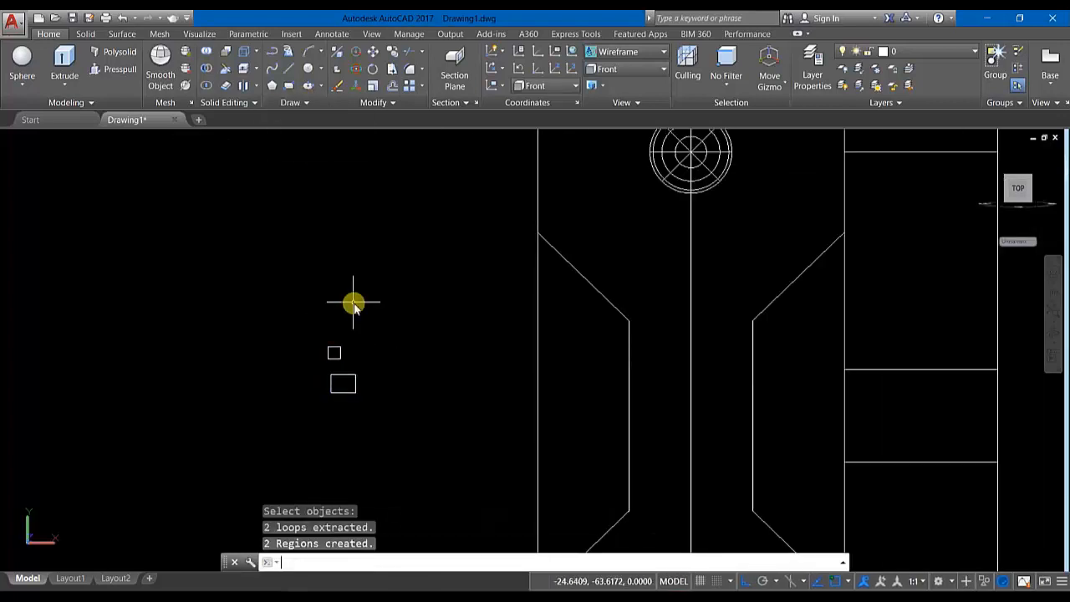
click(342, 383)
key(Escape)
Extrude the small central rectangle in the panel's third column to a height of 4.
scroll(443, 371, down, 8)
middle_drag(531, 330, 315, 268)
scroll(304, 205, down, 4)
middle_drag(304, 205, 345, 295)
scroll(346, 293, up, 3)
scroll(316, 132, down, 4)
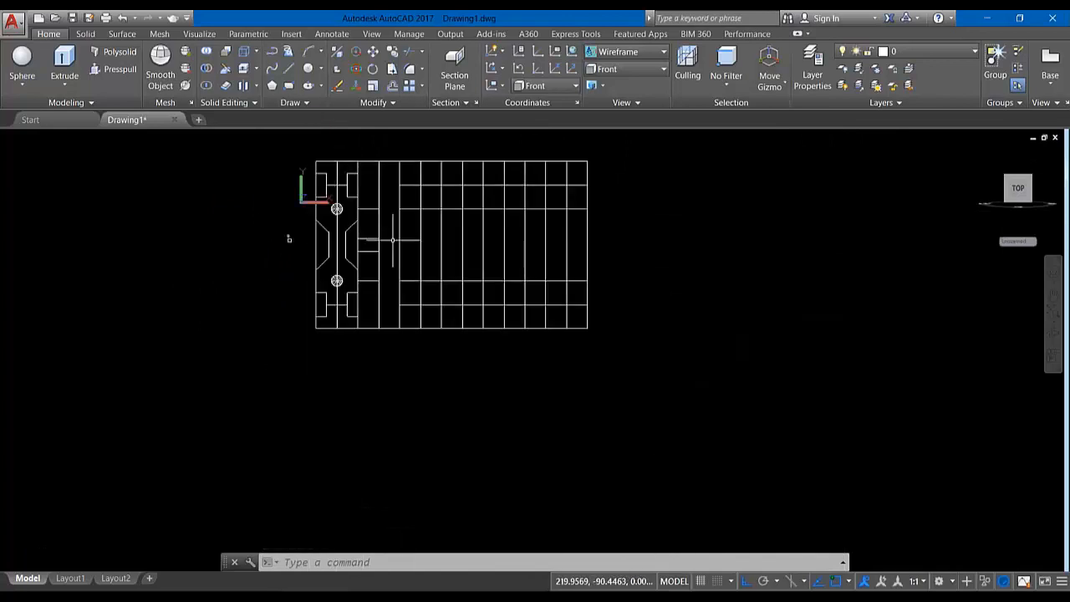
shift+middle_drag(324, 388, 382, 417)
scroll(381, 268, up, 5)
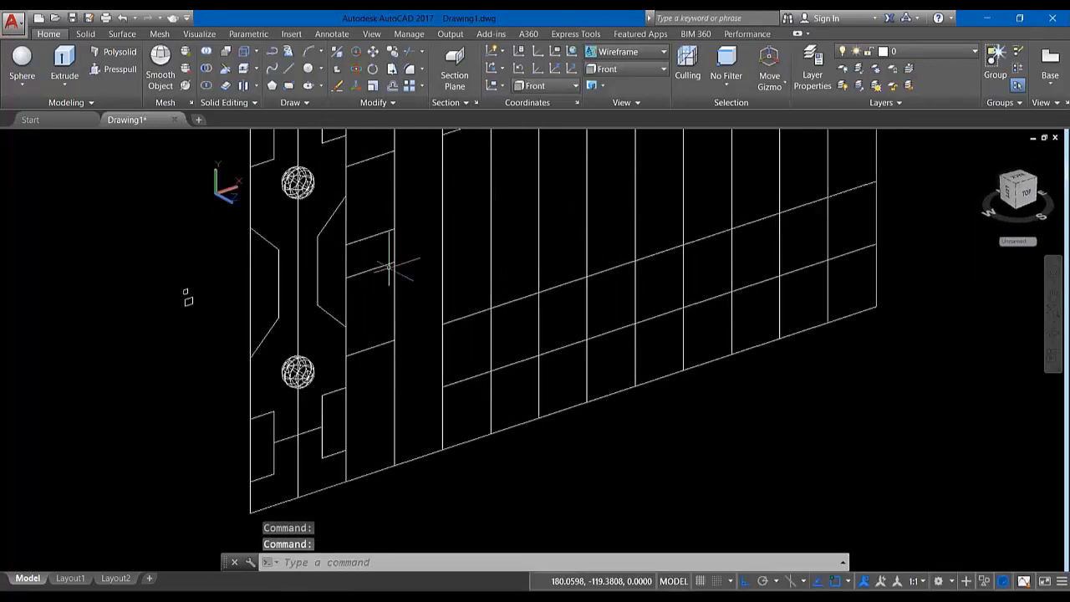
click(65, 67)
click(372, 241)
key(Return)
text(4)
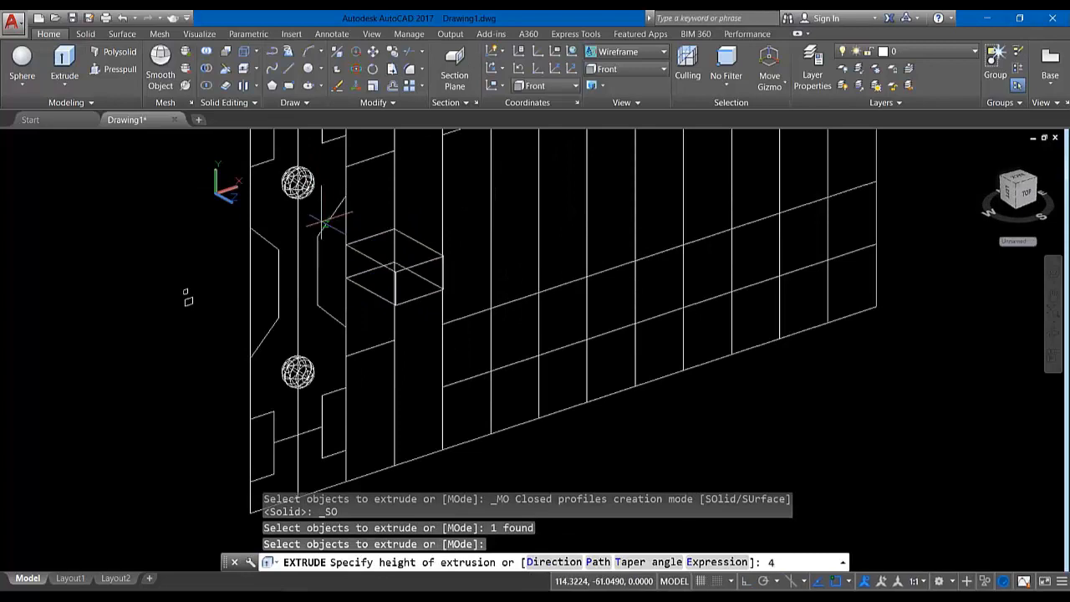
key(Return)
Move the extruded central block 2 units backward, perpendicular to the panel face.
scroll(322, 234, up, 5)
click(373, 51)
click(328, 271)
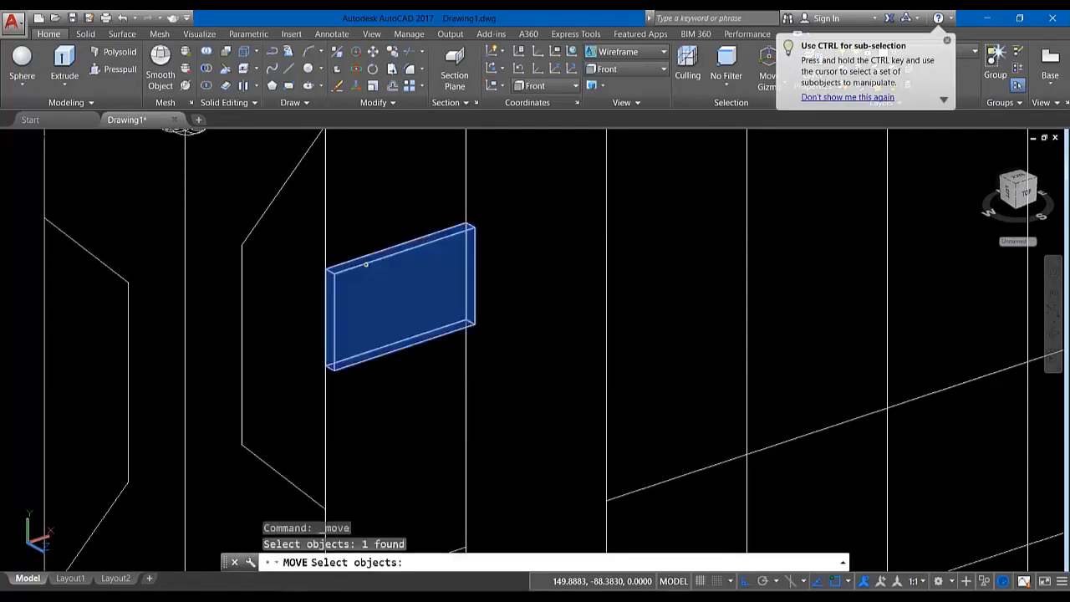
key(Return)
click(325, 270)
text(2)
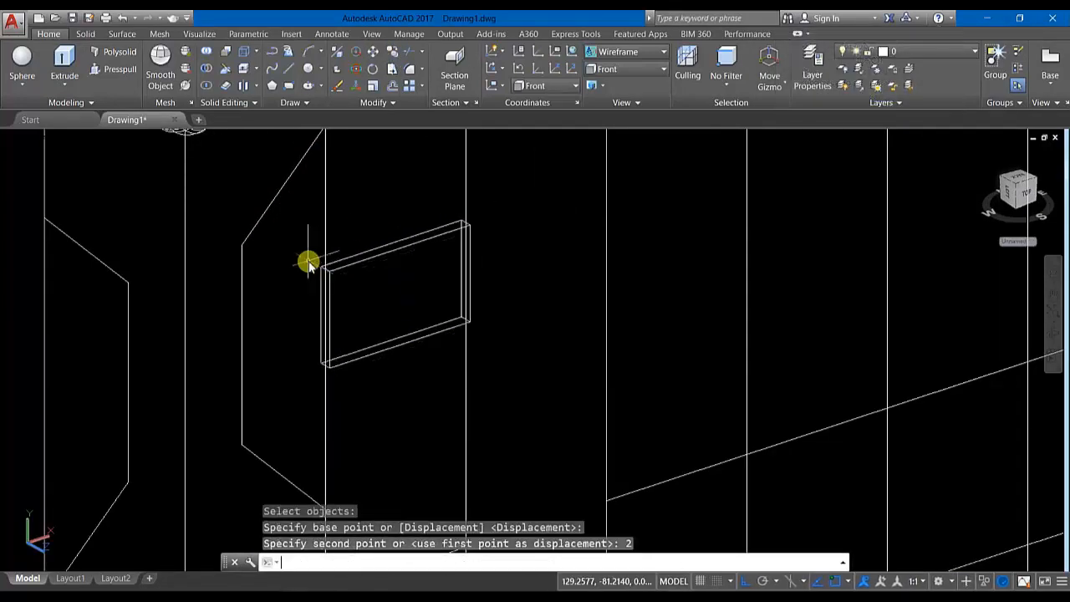
key(Return)
Return to the Front view and erase all grid lines to the right of the third column, keeping the outer outline.
scroll(322, 270, down, 5)
click(627, 69)
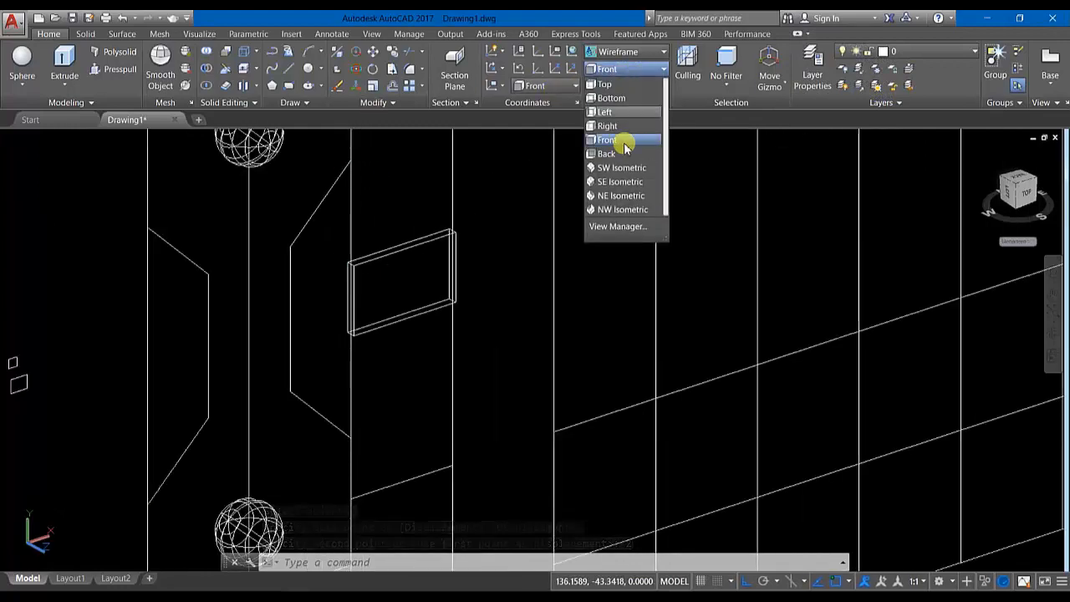
click(619, 83)
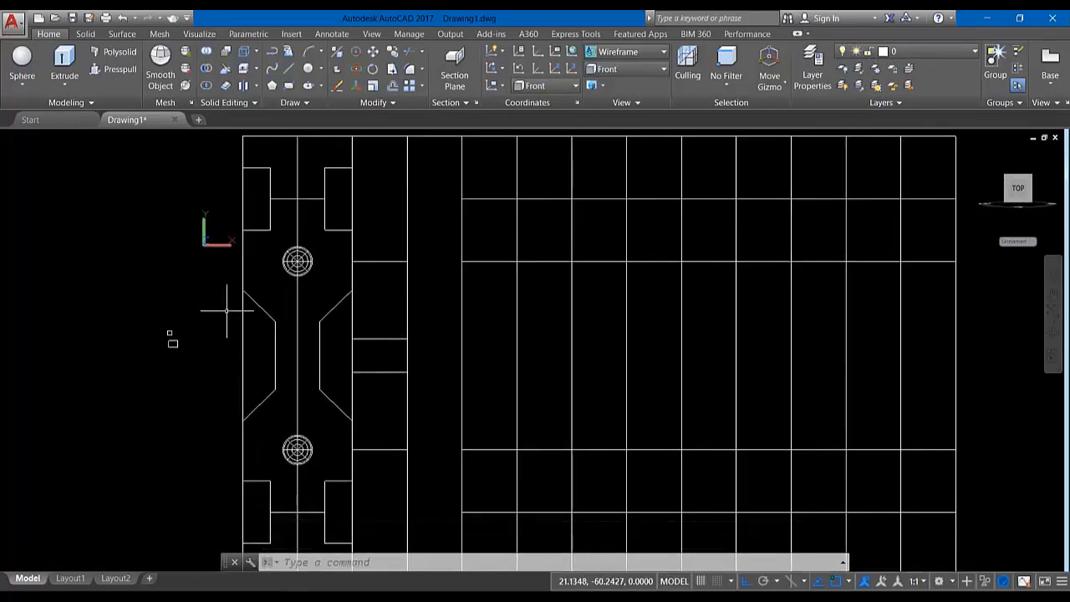
scroll(222, 297, up, 3)
scroll(282, 317, down, 4)
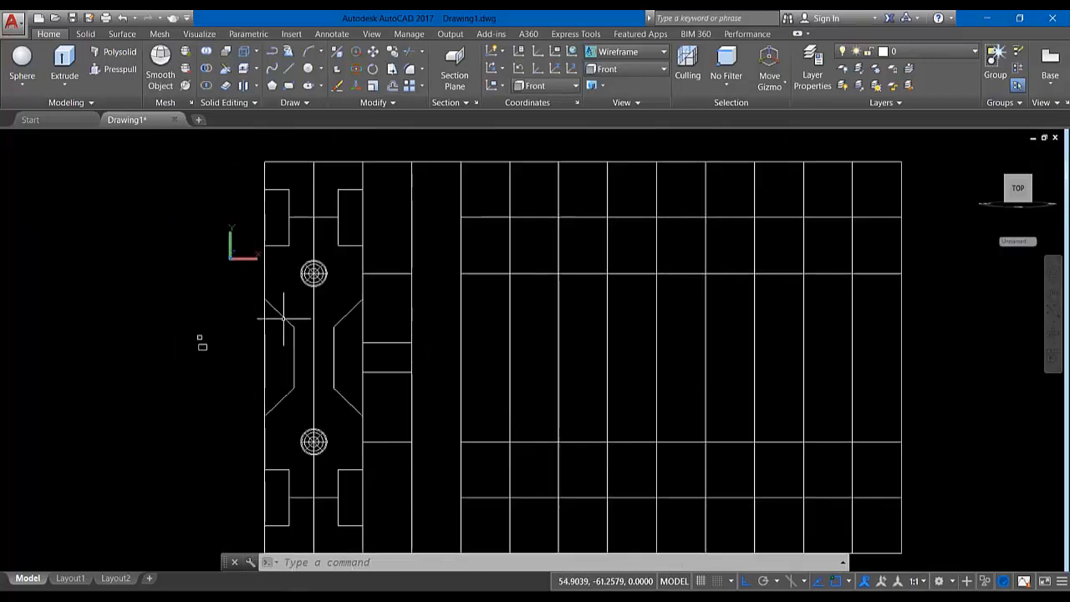
middle_drag(396, 288, 268, 259)
mouse_move(310, 173)
mouse_down()
mouse_move(310, 363)
mouse_move(377, 485)
mouse_move(728, 382)
mouse_move(708, 387)
mouse_up()
key(Delete)
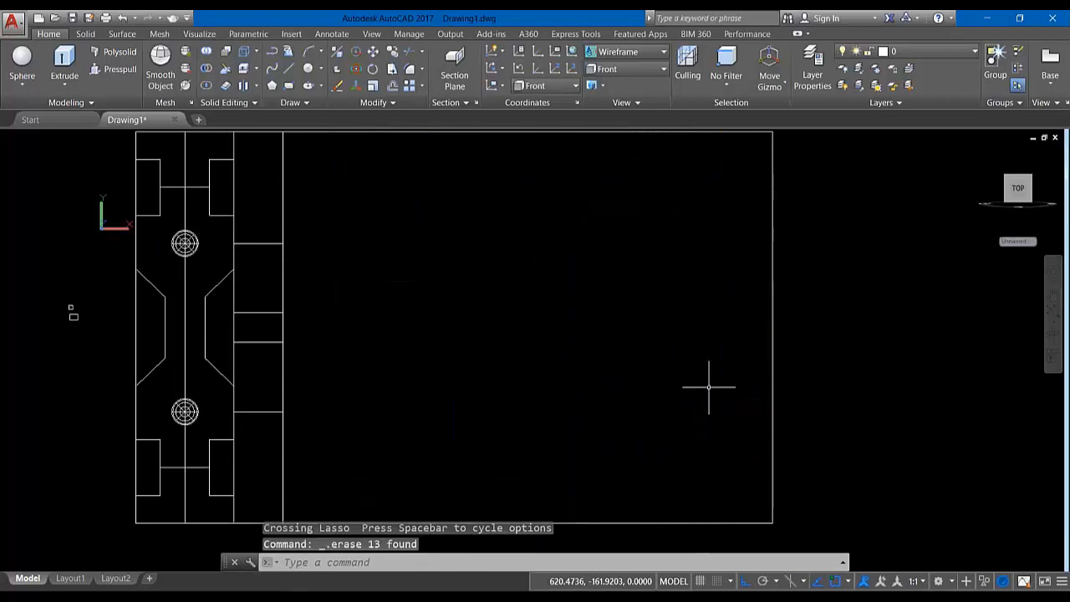
scroll(429, 357, down, 3)
middle_drag(310, 287, 380, 330)
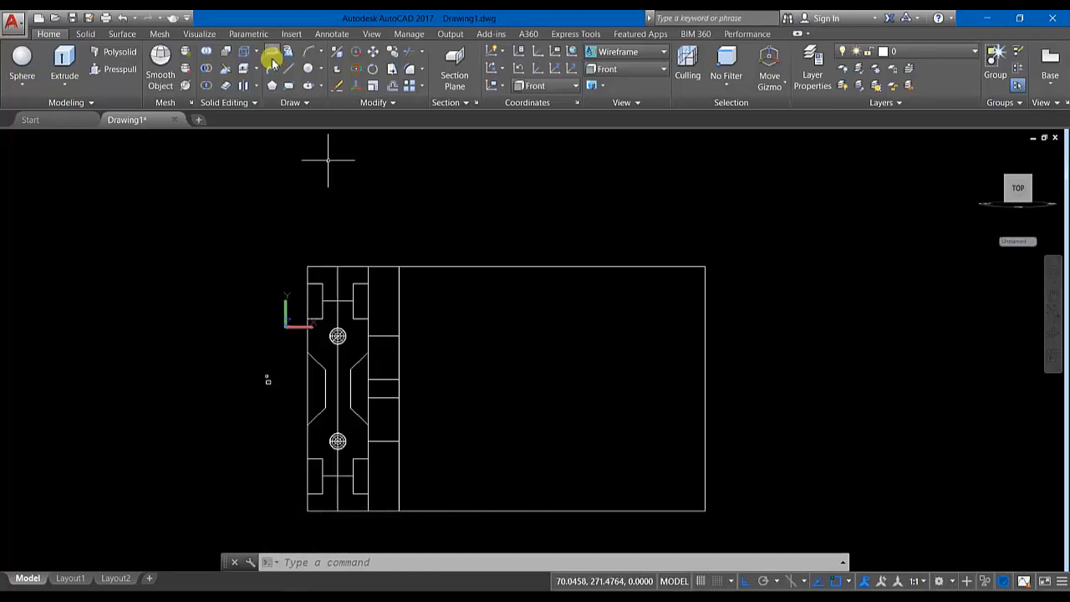
click(315, 492)
click(314, 435)
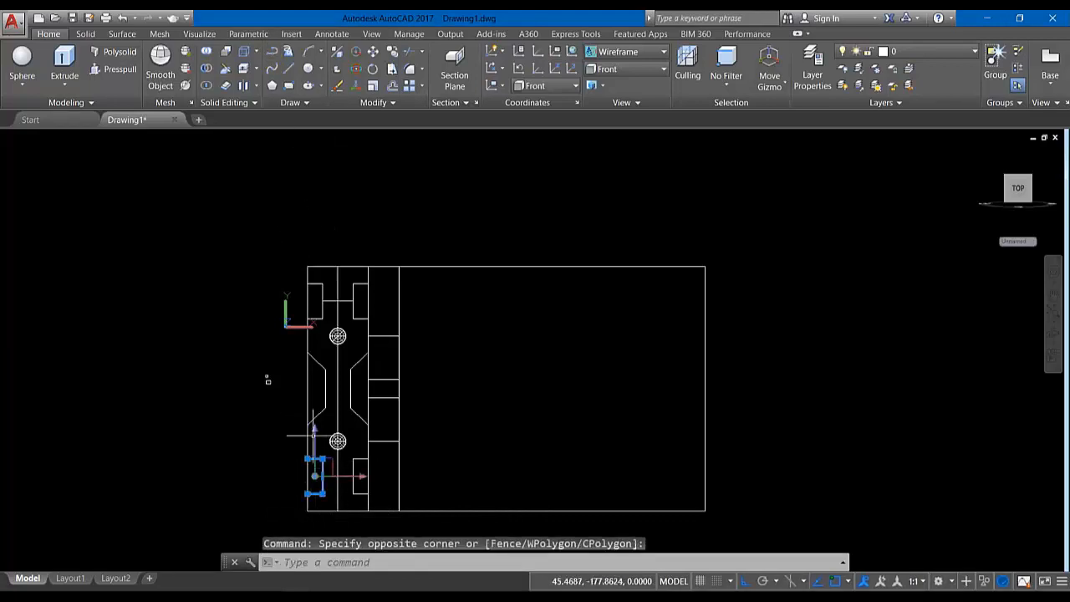
key(Escape)
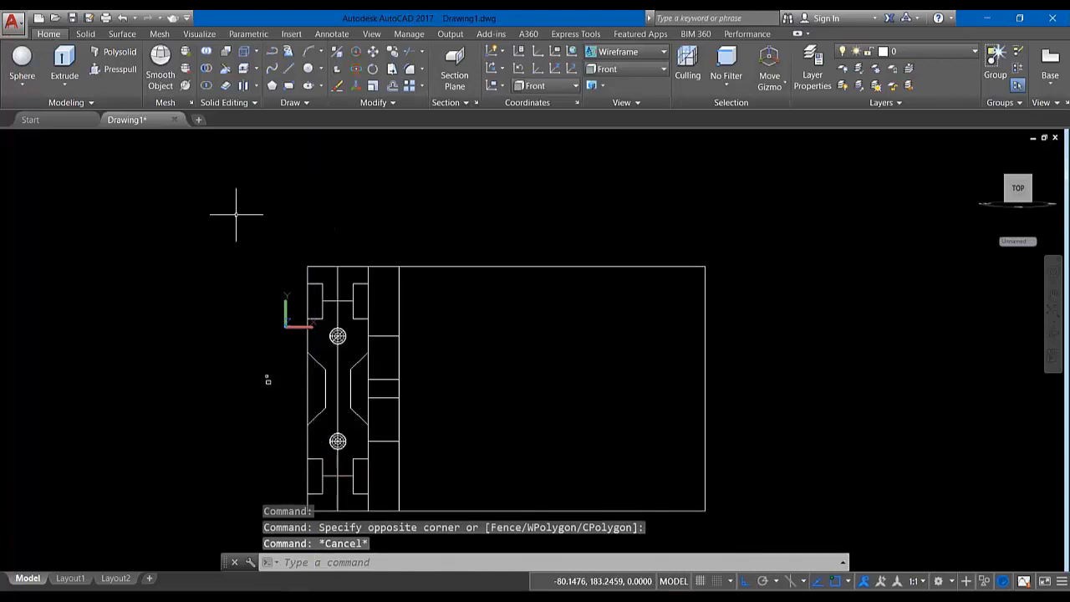
Copy the 4 by 4 and 8 by 6 regions together six times in a horizontal row, one copy left of the originals and five right.
click(393, 54)
scroll(276, 392, up, 6)
mouse_move(275, 397)
mouse_down()
mouse_move(248, 339)
mouse_move(270, 375)
mouse_up()
key(Return)
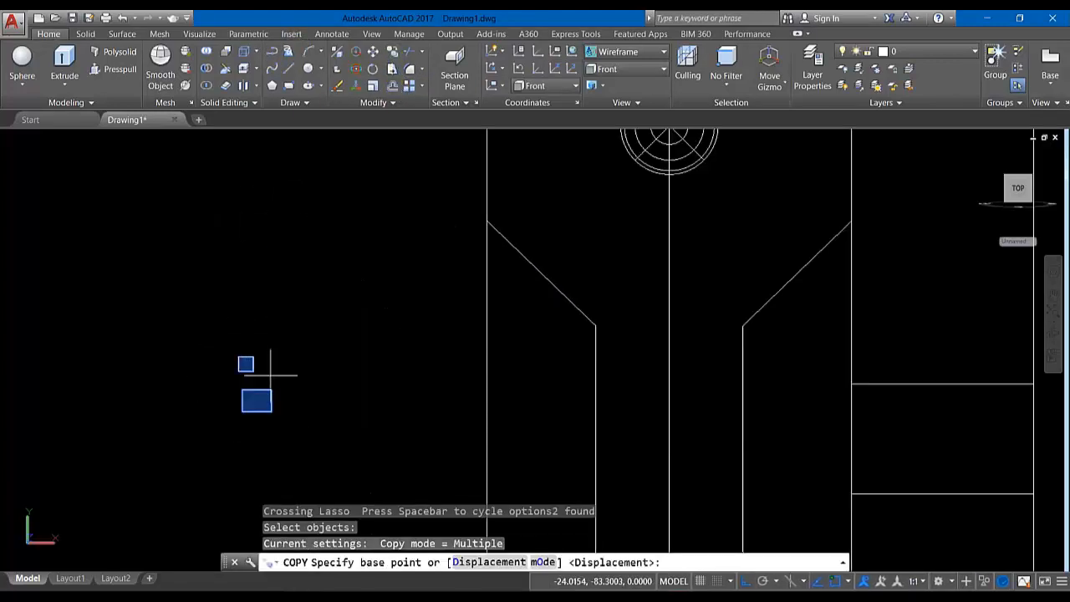
click(244, 361)
click(213, 355)
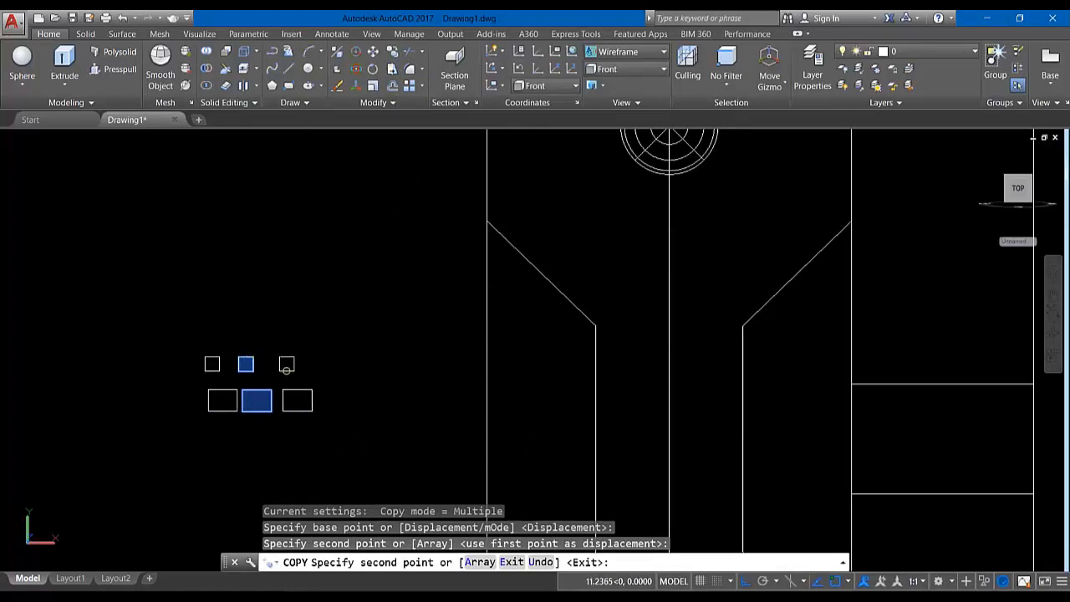
click(286, 364)
click(326, 363)
click(363, 364)
click(397, 364)
click(432, 364)
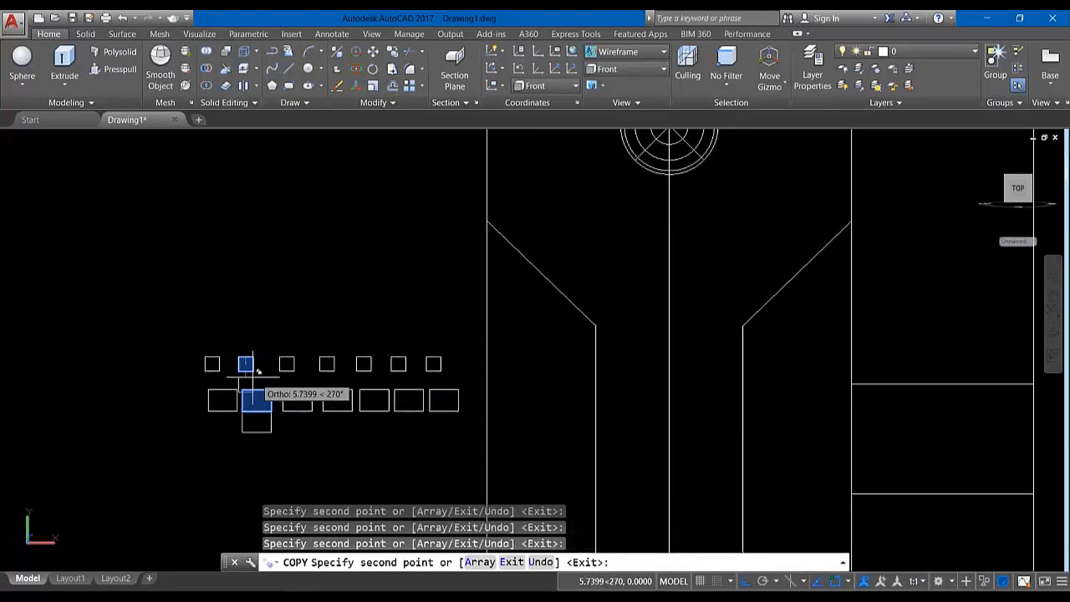
Place two more copies of the region pair stacked vertically above the originals.
click(241, 299)
click(242, 239)
key(Return)
scroll(235, 321, down, 2)
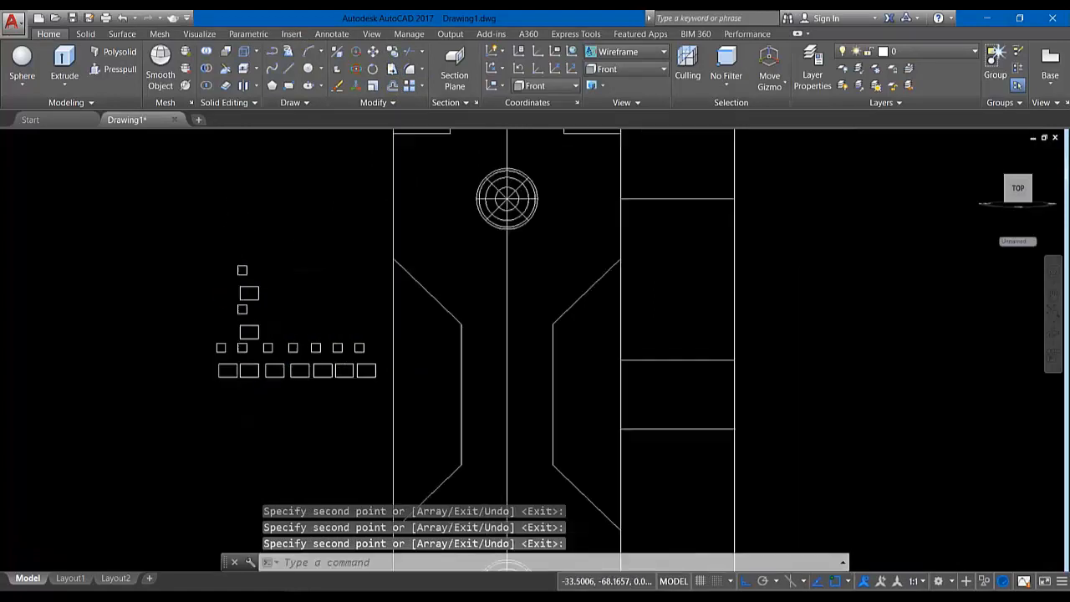
Sweep the topmost 4 by 4 region along the upper left rectangular notch.
click(65, 84)
click(94, 164)
click(243, 270)
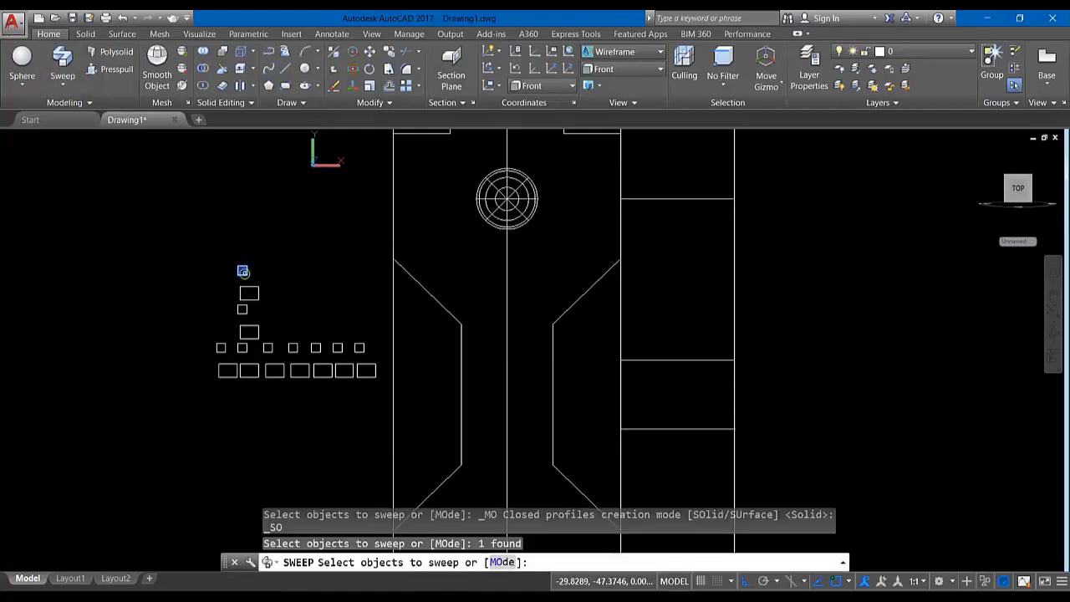
key(Return)
scroll(406, 287, down, 3)
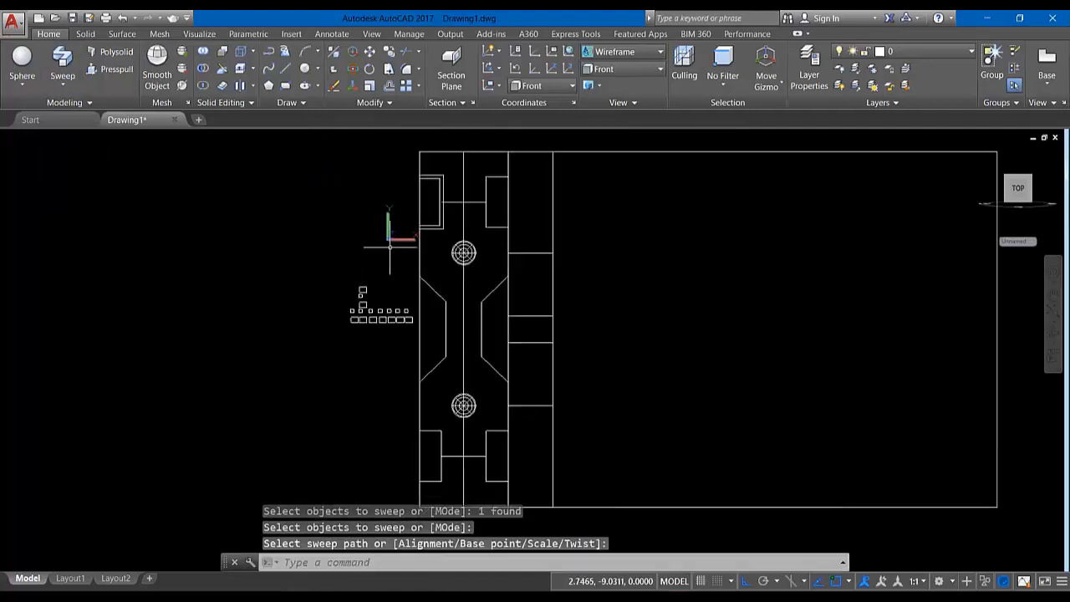
Sweep the other 4 by 4 region above the row along the left angled notch.
scroll(356, 297, up, 3)
key(Return)
click(365, 296)
key(Return)
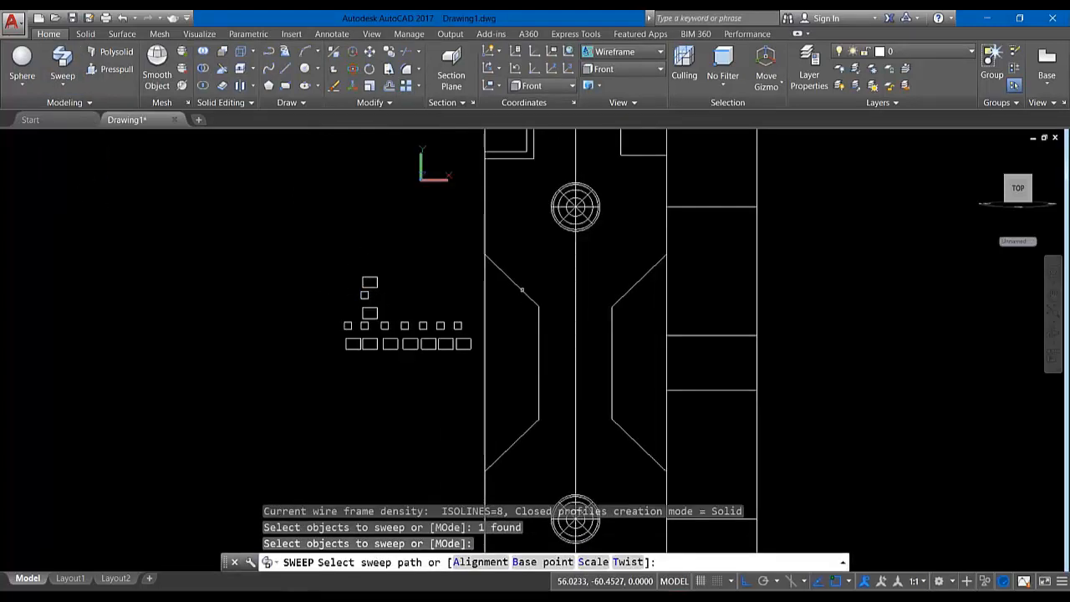
click(521, 291)
key(Return)
click(384, 325)
scroll(464, 294, down, 2)
click(517, 175)
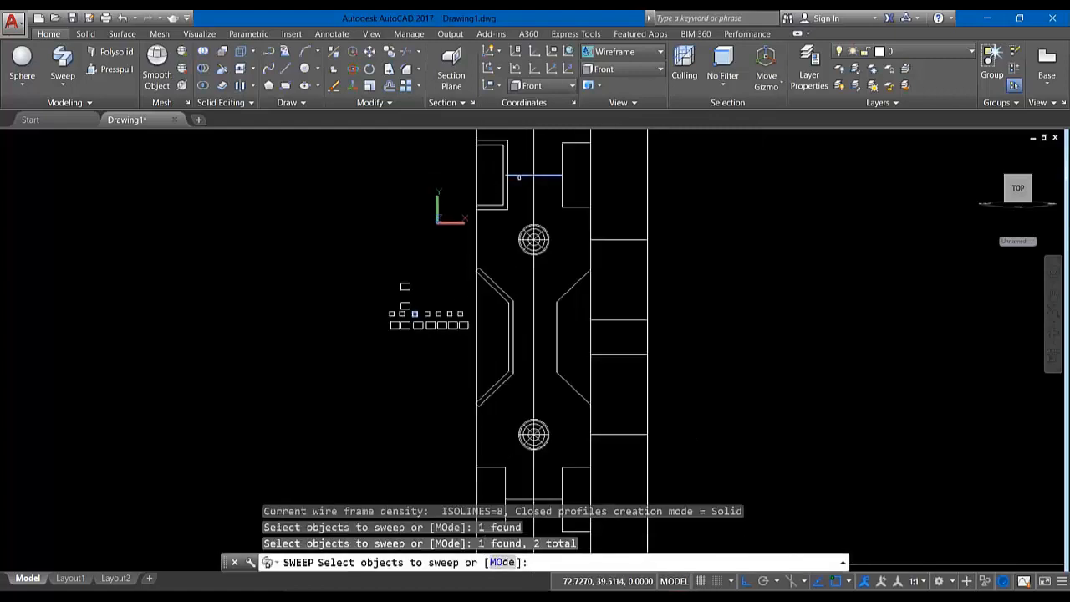
key(Return)
click(381, 377)
Sweep the fourth 4 by 4 region of the row along the horizontal line between the upper rectangular notches.
key(Return)
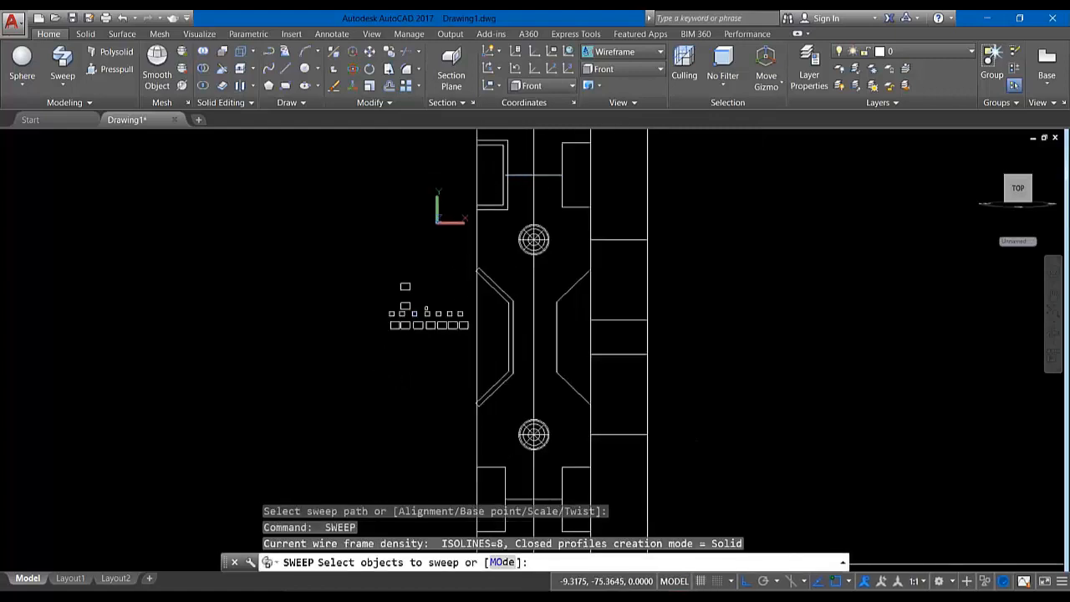
click(427, 311)
key(Return)
Sweep the first 4 by 4 region of the row along the lower left rectangular notch.
scroll(399, 269, down, 3)
scroll(452, 338, up, 8)
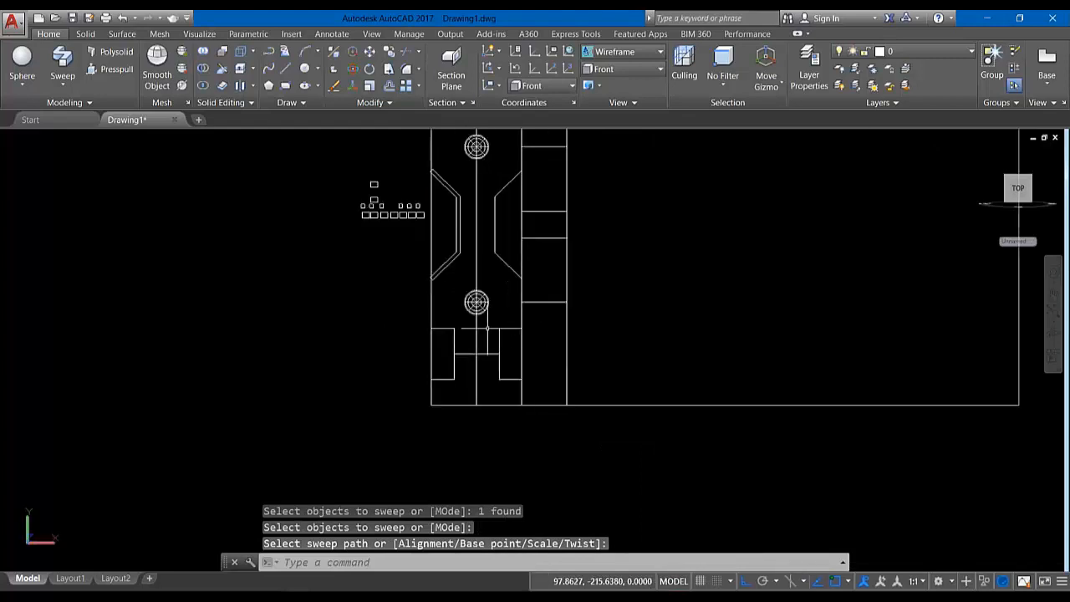
key(Return)
key(Return)
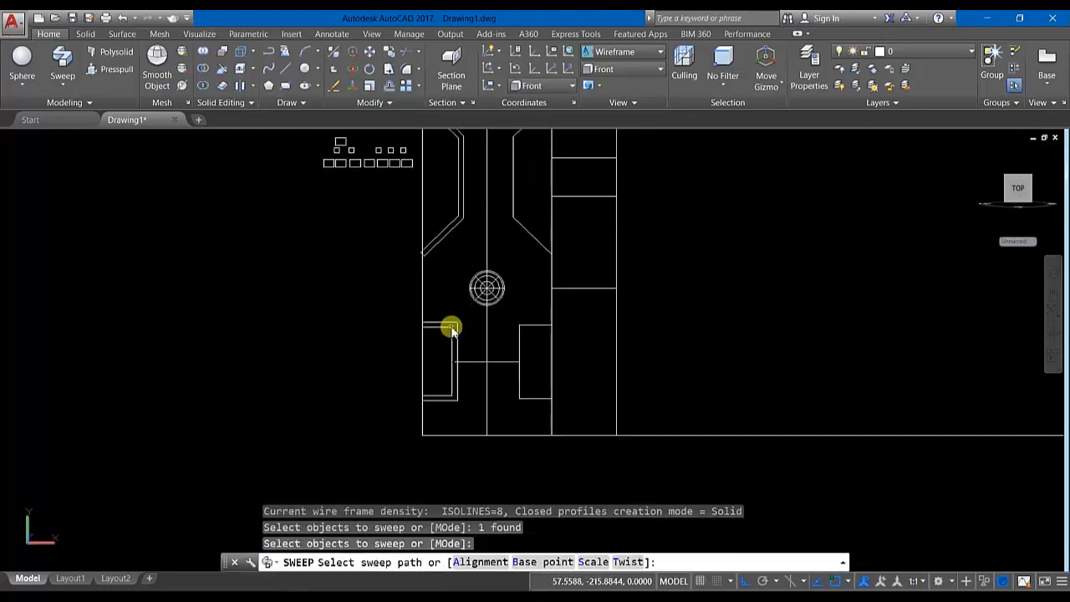
click(453, 327)
Sweep the leftmost remaining 4 by 4 region along the horizontal line between the lower rectangular notches.
scroll(329, 153, up, 2)
key(Return)
click(337, 149)
key(Return)
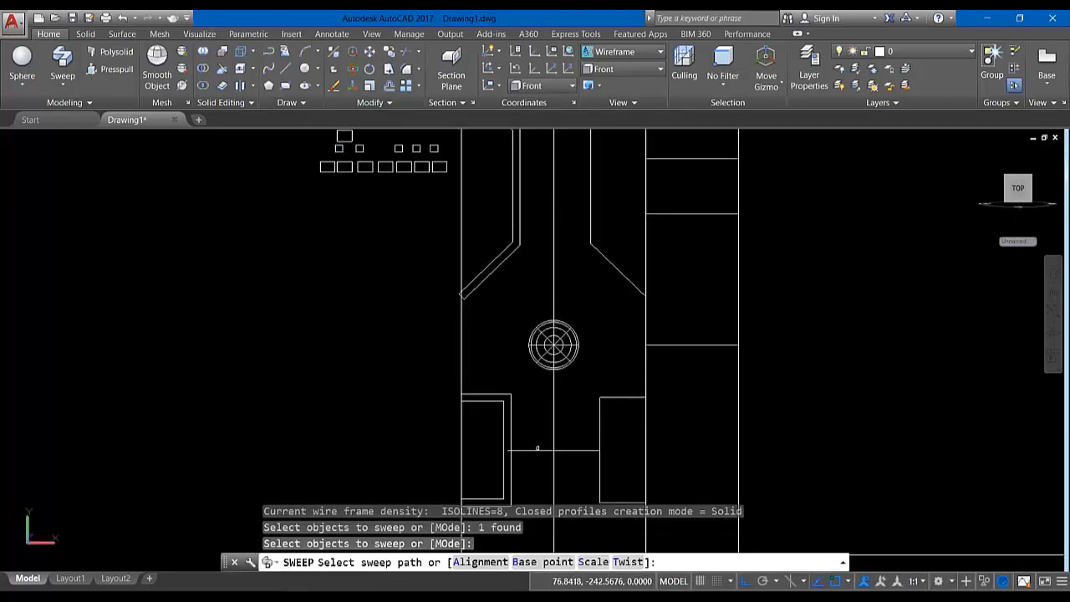
click(543, 449)
Sweep the next 4 by 4 region along the lower right rectangular notch.
key(Return)
click(360, 148)
key(Return)
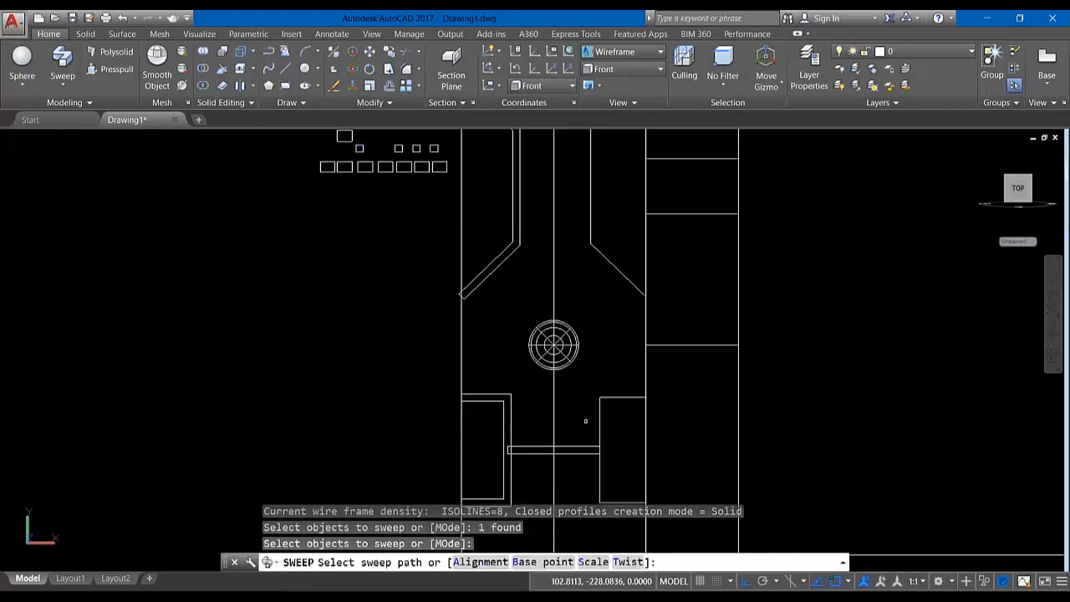
click(600, 432)
Sweep the leftmost of the three remaining 4 by 4 regions along the right angled notch.
scroll(600, 433, down, 2)
key(Return)
scroll(483, 326, up, 2)
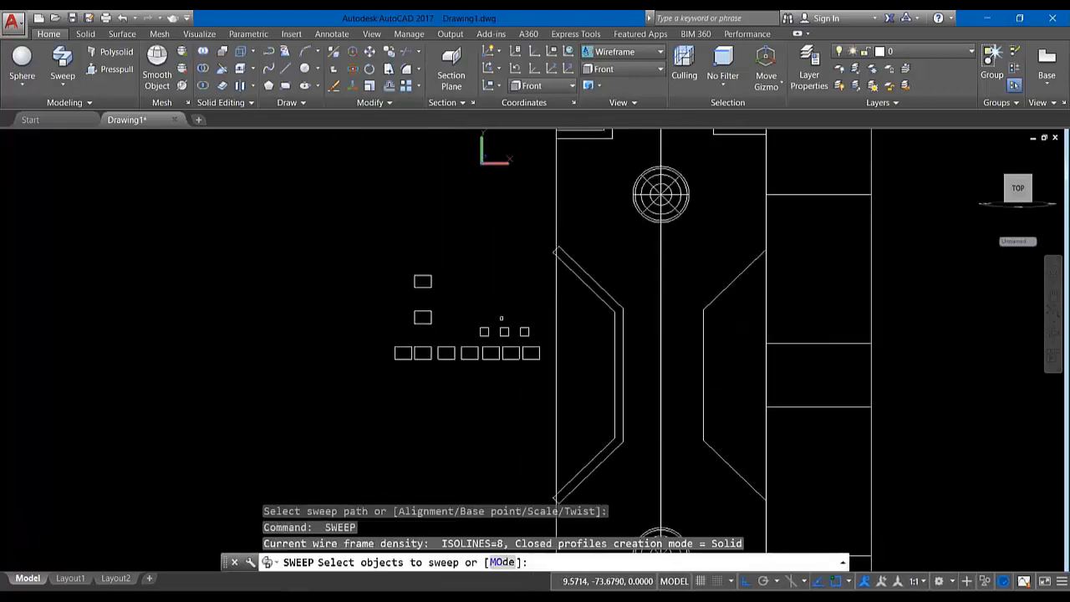
click(484, 332)
key(Return)
scroll(626, 408, down, 2)
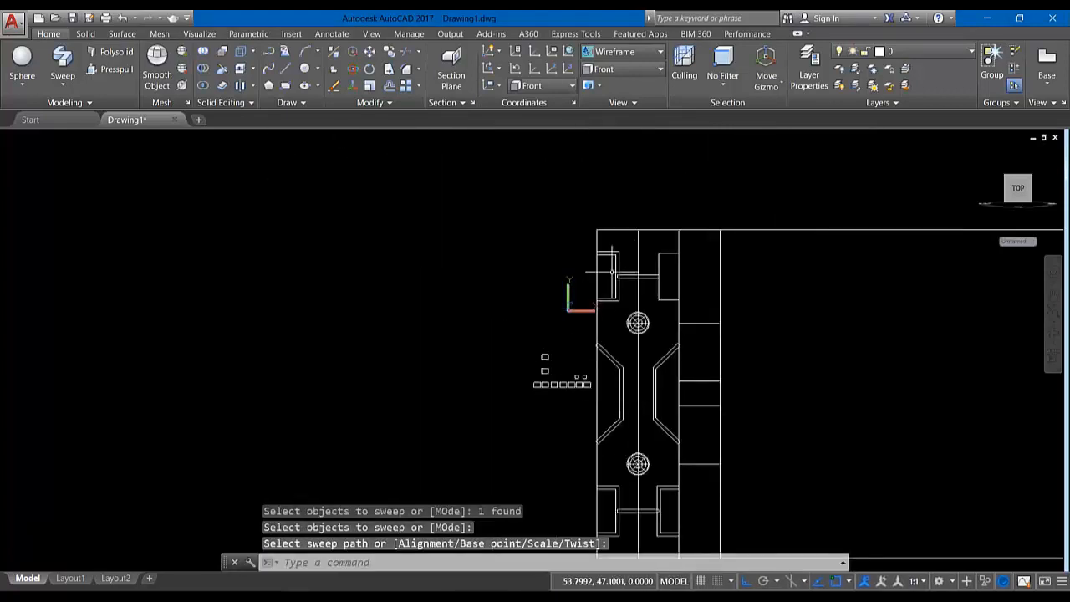
Sweep one of the last two 4 by 4 regions along the upper right rectangular notch.
scroll(612, 363, up, 3)
key(Return)
click(503, 399)
key(Return)
scroll(467, 407, down, 3)
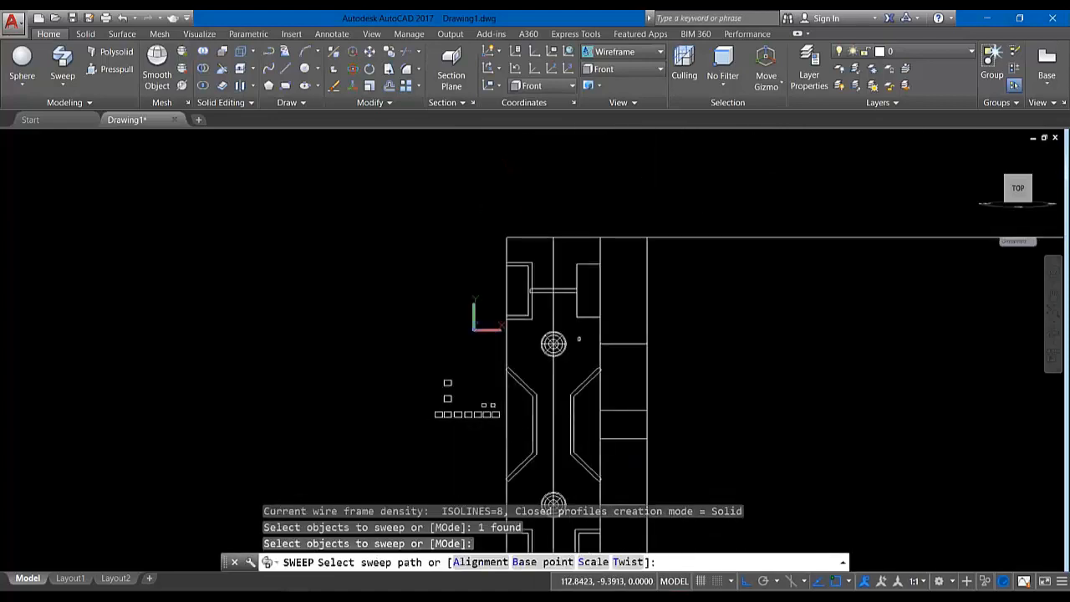
click(589, 318)
Copy the remaining 4 by 4 region three times in a row beside it.
scroll(456, 452, up, 3)
click(381, 53)
scroll(507, 346, up, 3)
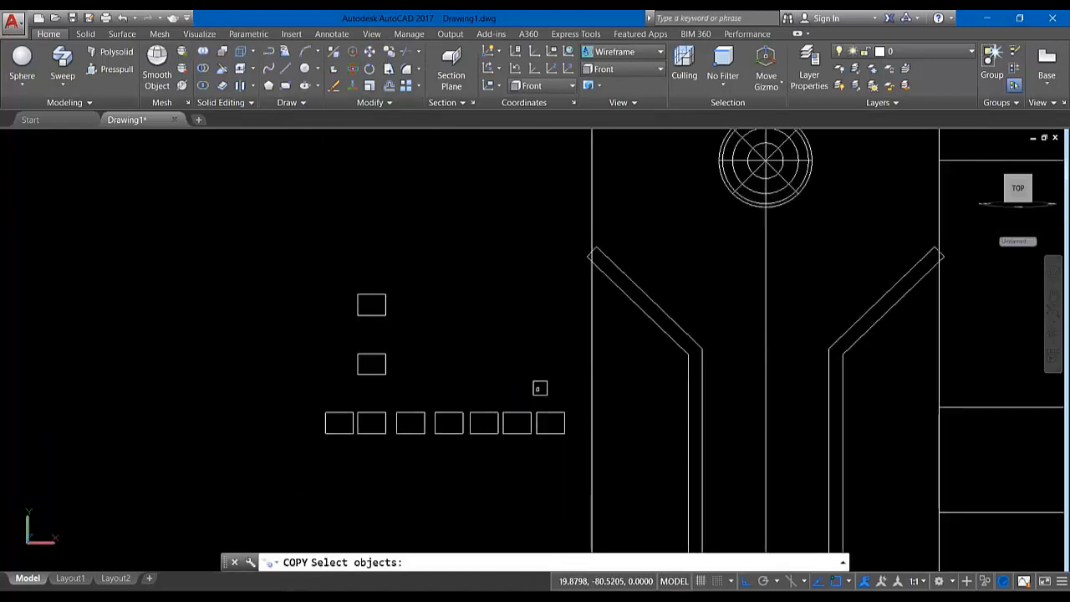
click(540, 388)
key(Return)
click(539, 388)
click(519, 388)
click(477, 388)
click(457, 387)
key(Return)
Sweep the rightmost of the four 4 by 4 regions along the upper horizontal line of the column beside the notches.
scroll(461, 390, down, 2)
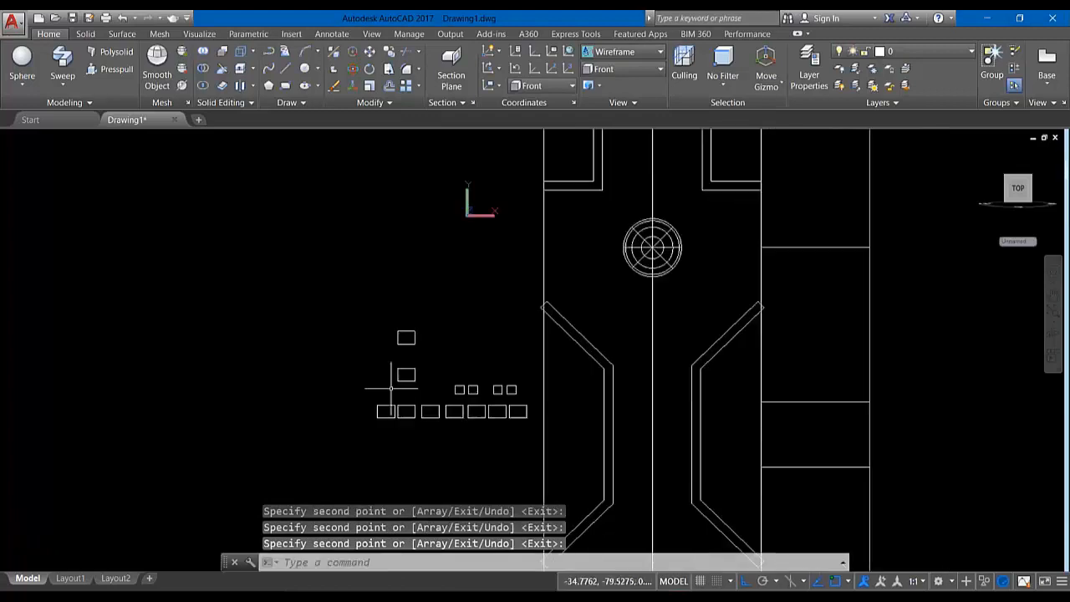
middle_drag(391, 388, 197, 273)
key(Return)
click(62, 60)
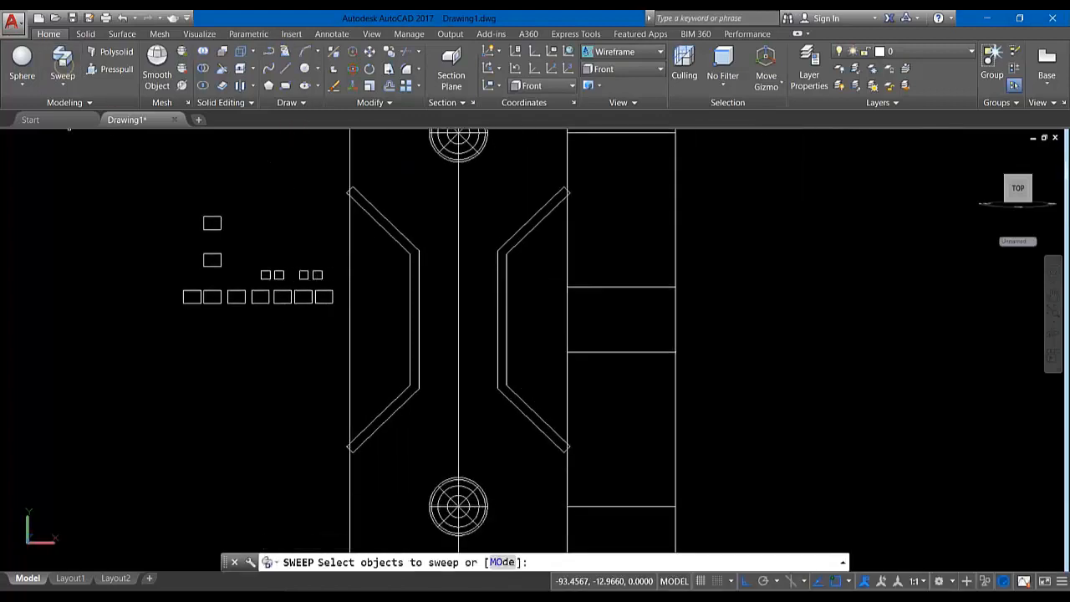
click(317, 275)
key(Return)
scroll(597, 250, down, 4)
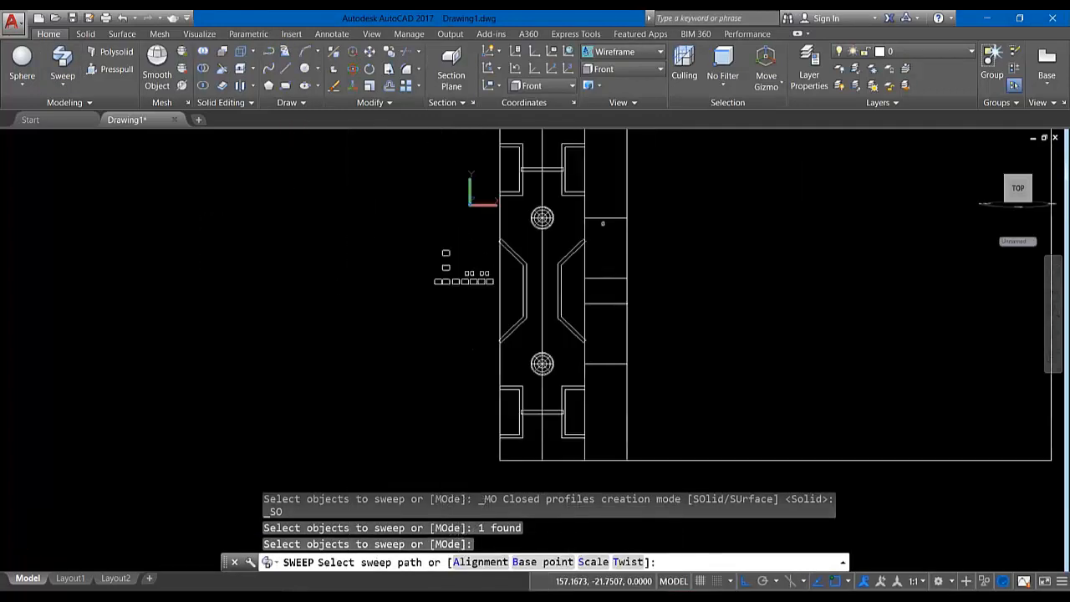
key(Escape)
Sweep the next 4 by 4 region along the lower horizontal line of the same column.
key(Return)
scroll(482, 274, up, 3)
click(481, 270)
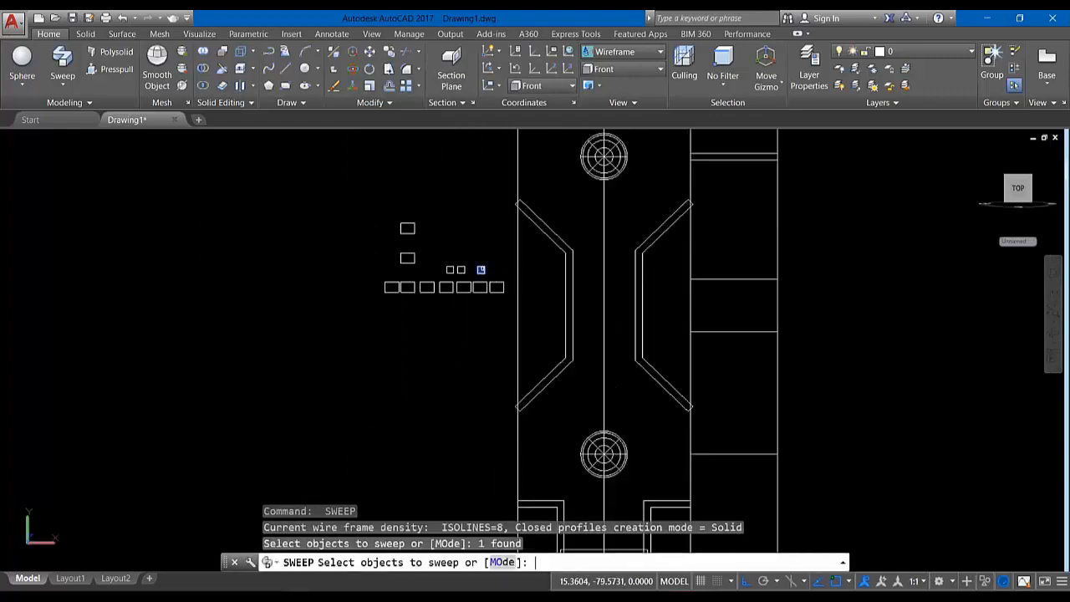
key(Return)
scroll(644, 423, down, 4)
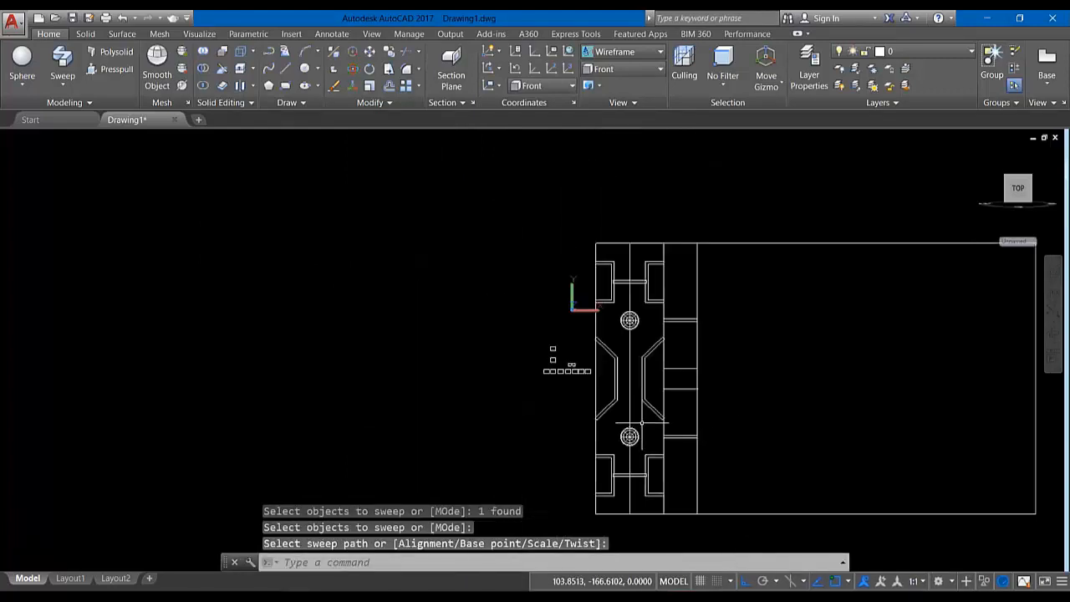
key(Escape)
scroll(626, 494, up, 2)
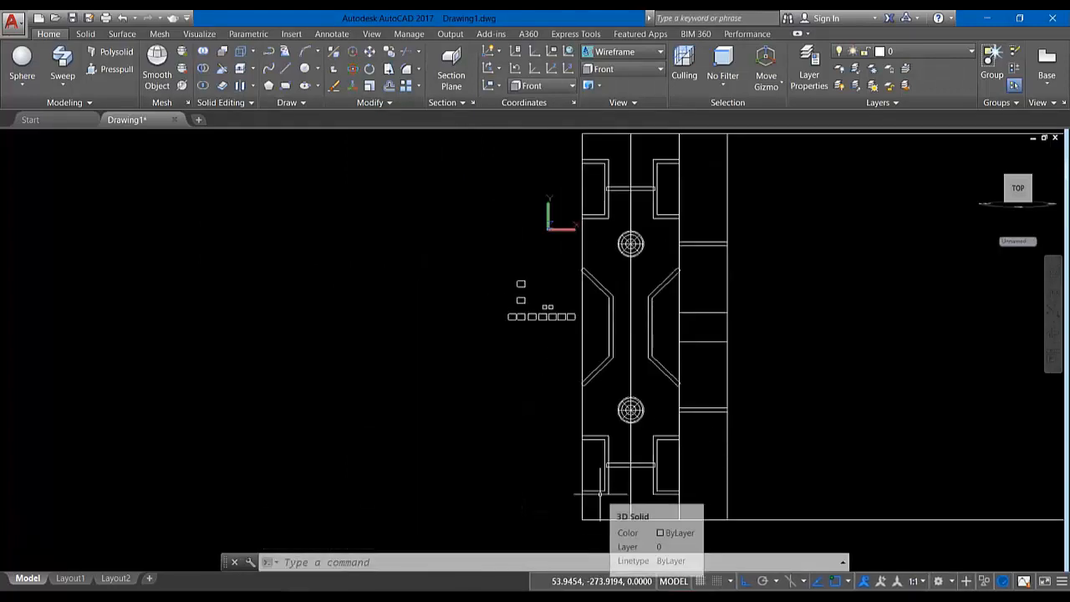
click(600, 492)
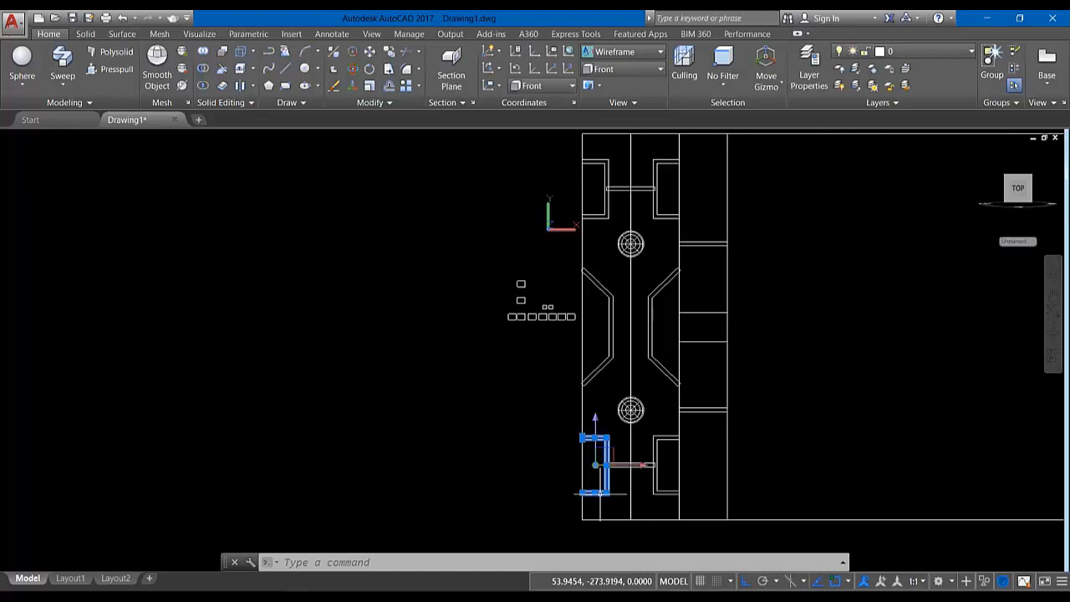
key(Escape)
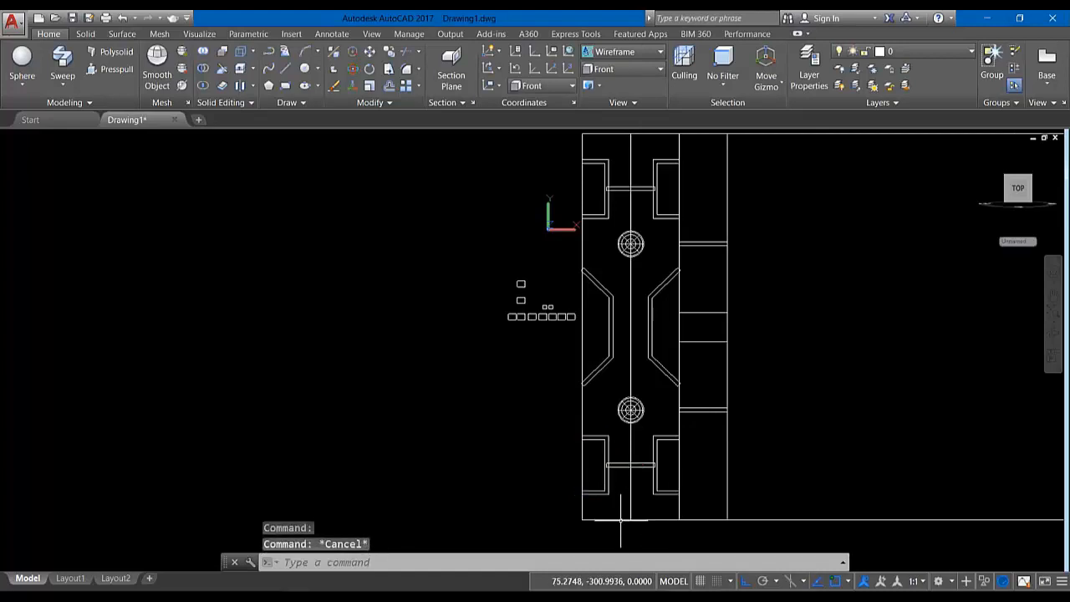
Switch to the SW Isometric view and reorient the UCS so its Z axis points up along the panel's height.
scroll(643, 513, down, 2)
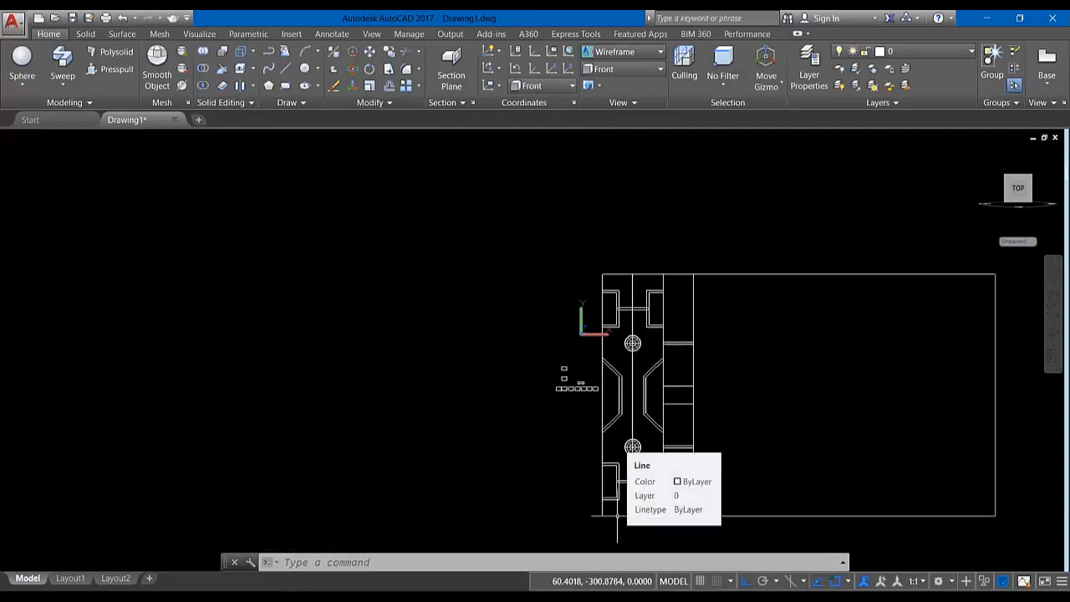
middle_drag(617, 516, 564, 499)
click(622, 69)
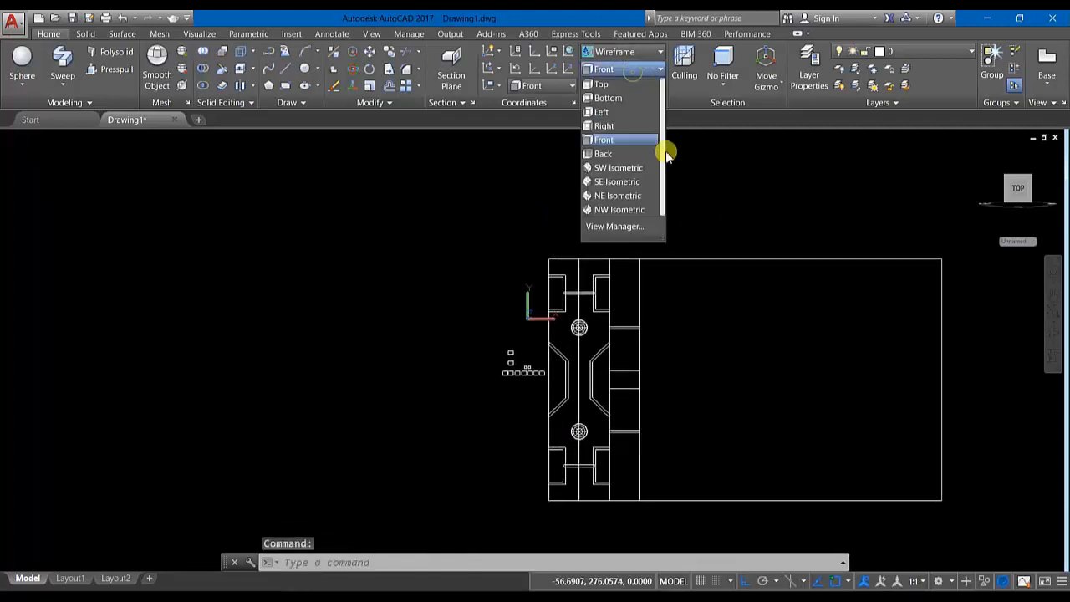
click(627, 148)
scroll(390, 394, up, 4)
click(365, 385)
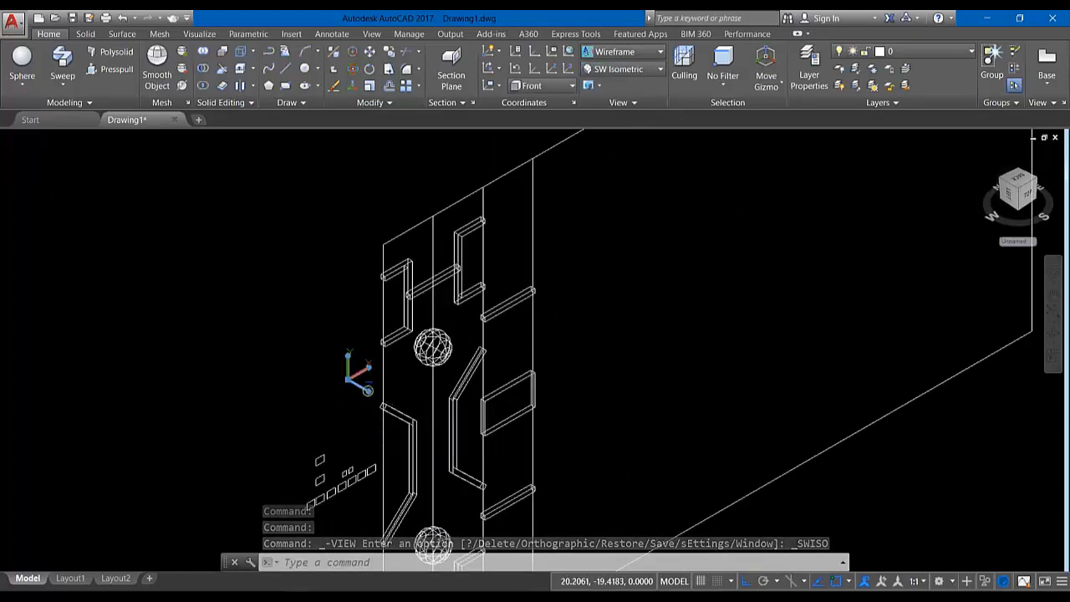
click(369, 390)
click(352, 360)
Sweep the rightmost larger rectangular region along the vertical line through the two spheres.
click(62, 60)
scroll(372, 468, up, 4)
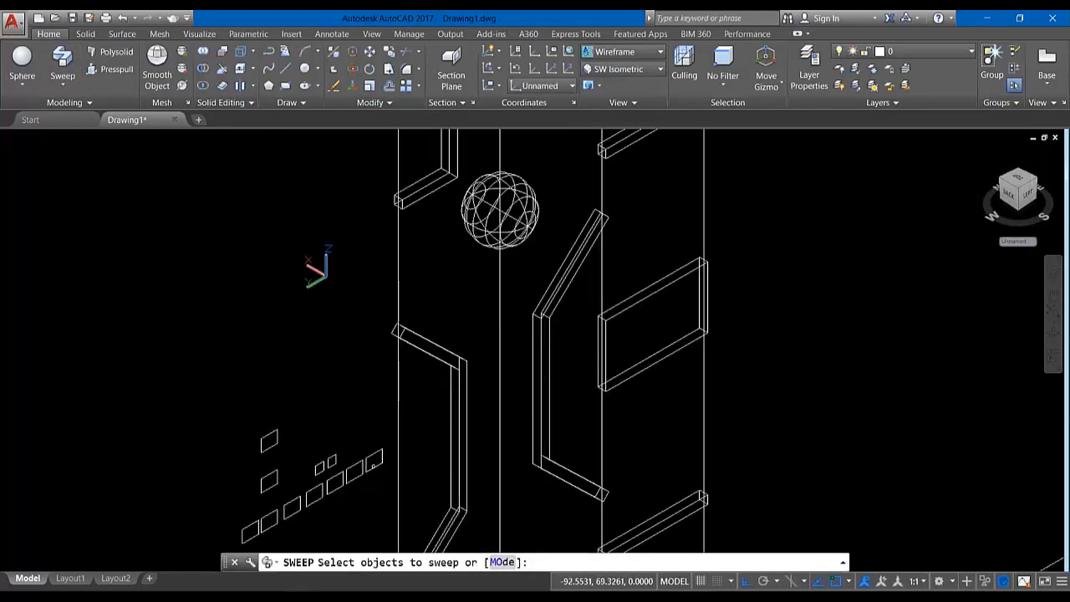
click(372, 457)
key(Return)
click(500, 361)
scroll(475, 359, down, 5)
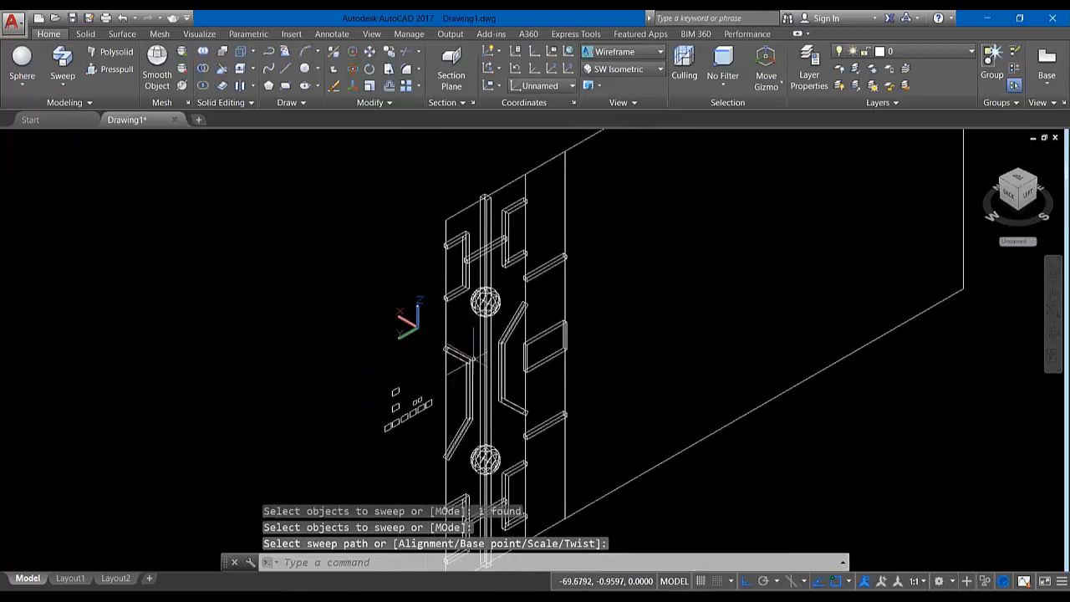
Sweep another larger rectangular region along the vertical line between the notched column and the block column.
key(Return)
scroll(422, 419, up, 2)
key(Return)
key(Return)
click(427, 393)
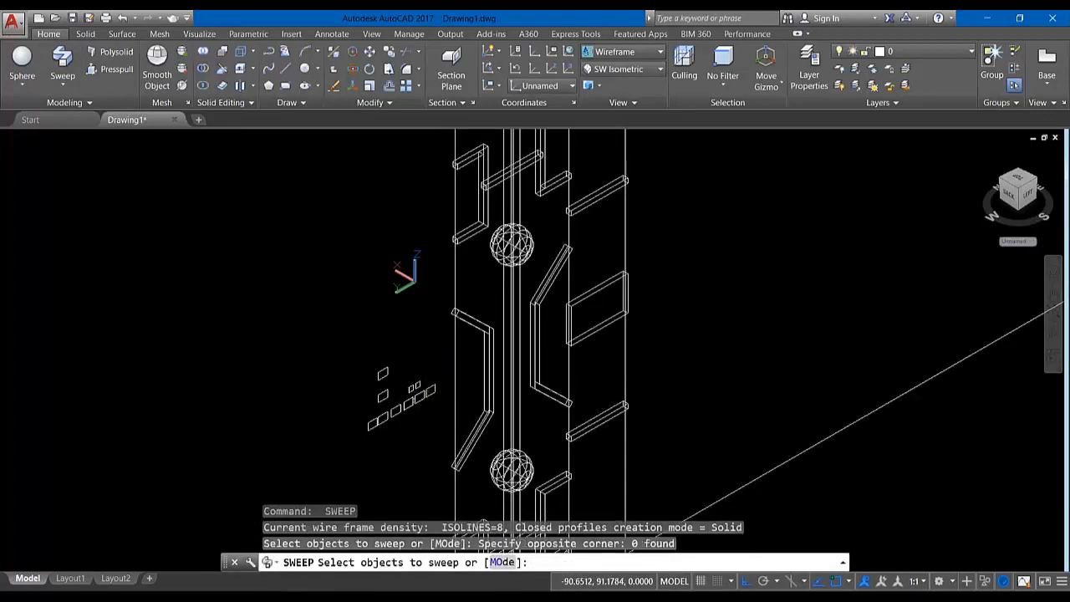
click(413, 401)
key(Return)
click(570, 232)
Sweep one more larger rectangular region along the vertical line on the far side of the block column.
key(Return)
click(399, 407)
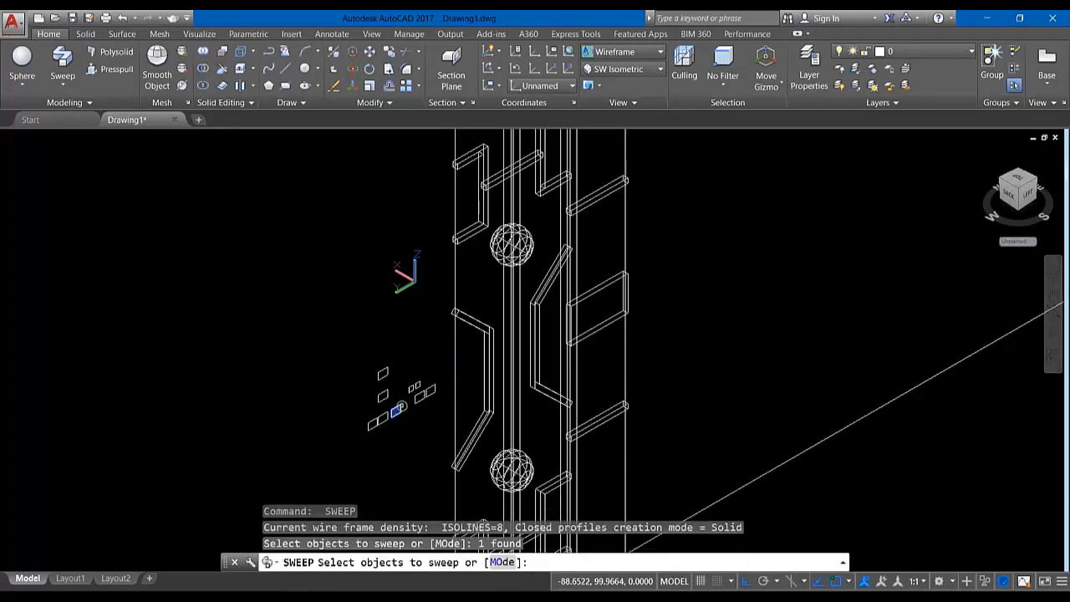
key(Return)
click(624, 228)
scroll(519, 258, down, 2)
click(494, 328)
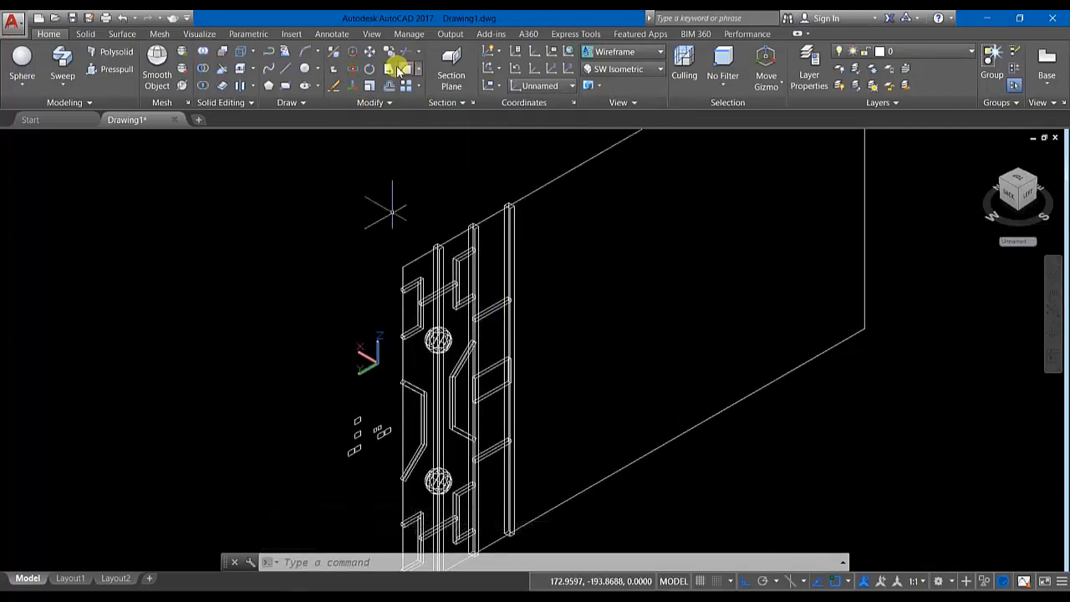
Return to the Front view and copy the whole solid column pattern once, directly beside the original along the panel's upper edge.
click(629, 74)
click(617, 133)
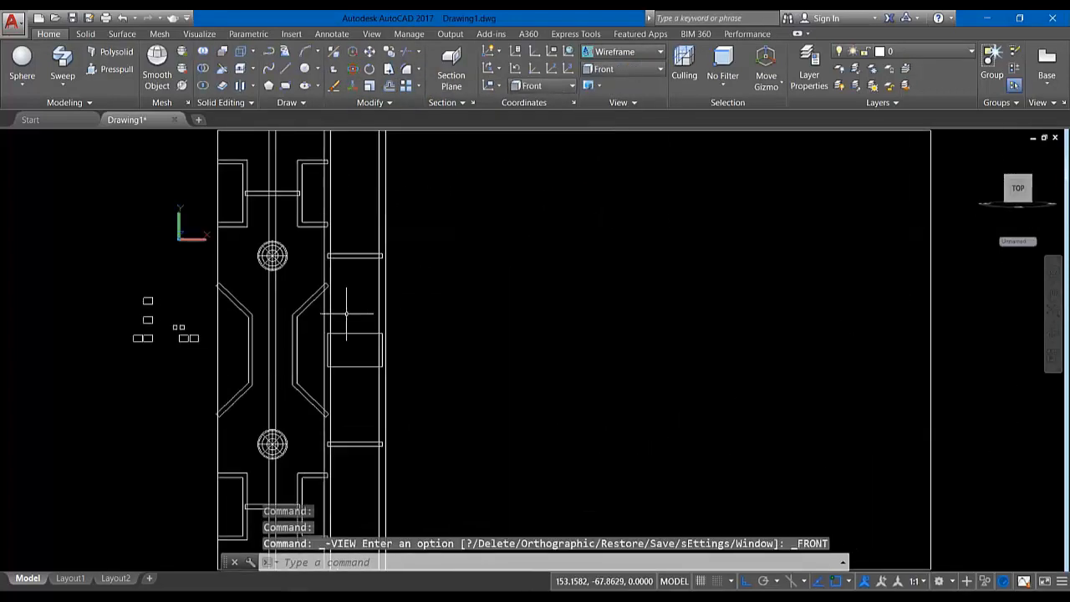
mouse_move(511, 463)
mouse_down()
mouse_move(477, 462)
mouse_move(368, 393)
mouse_move(359, 216)
mouse_up()
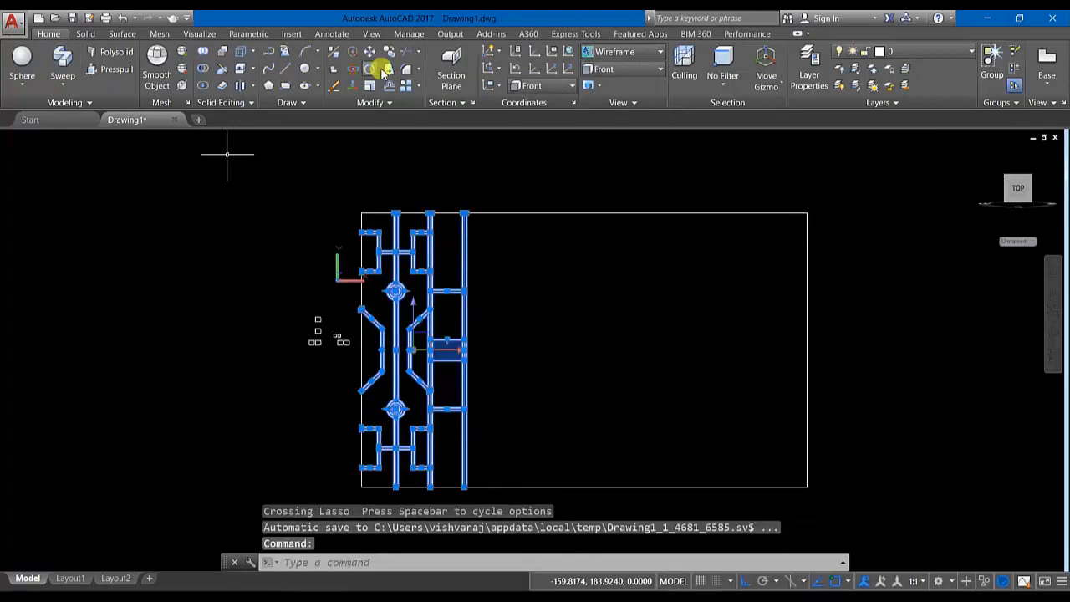
click(393, 52)
scroll(371, 146, up, 3)
click(340, 155)
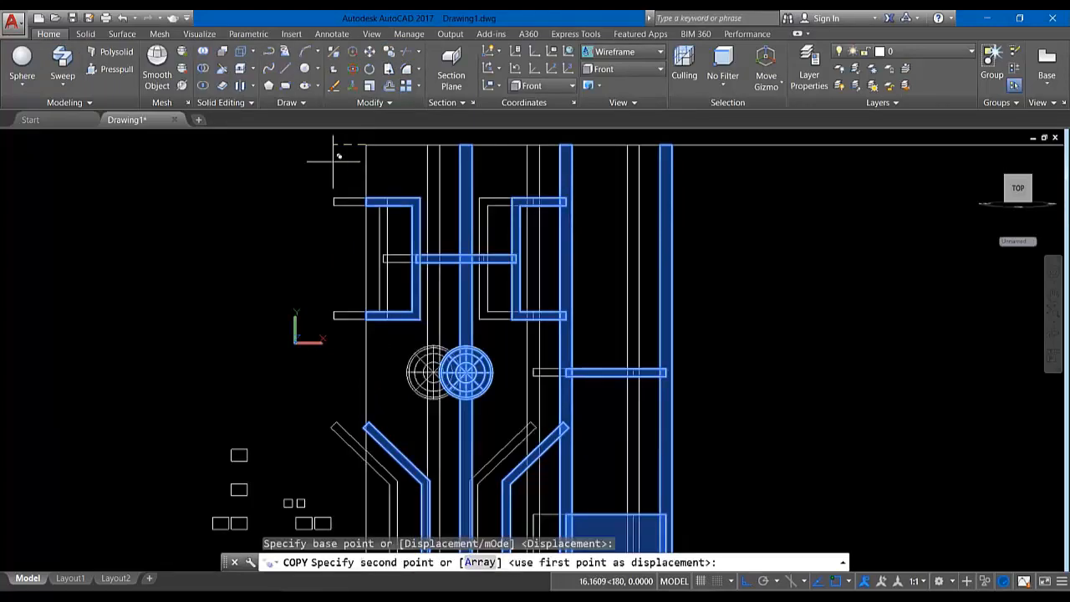
scroll(339, 156, down, 2)
scroll(493, 163, up, 3)
click(454, 167)
scroll(454, 167, down, 3)
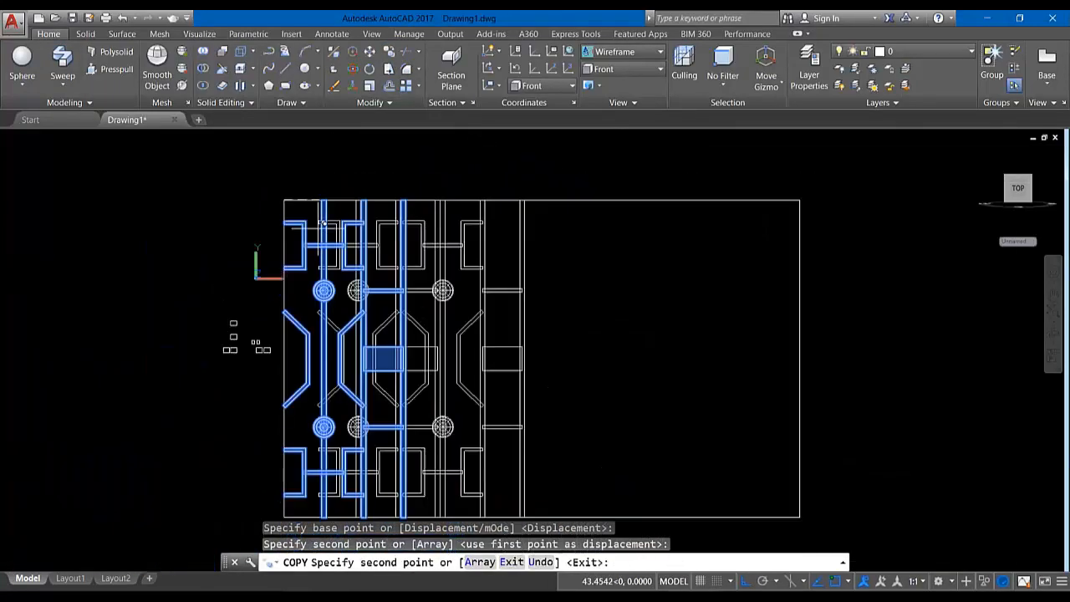
Place two further copies of the pattern along the upper edge, the last at a displacement of 450, and finish copying.
scroll(532, 200, up, 4)
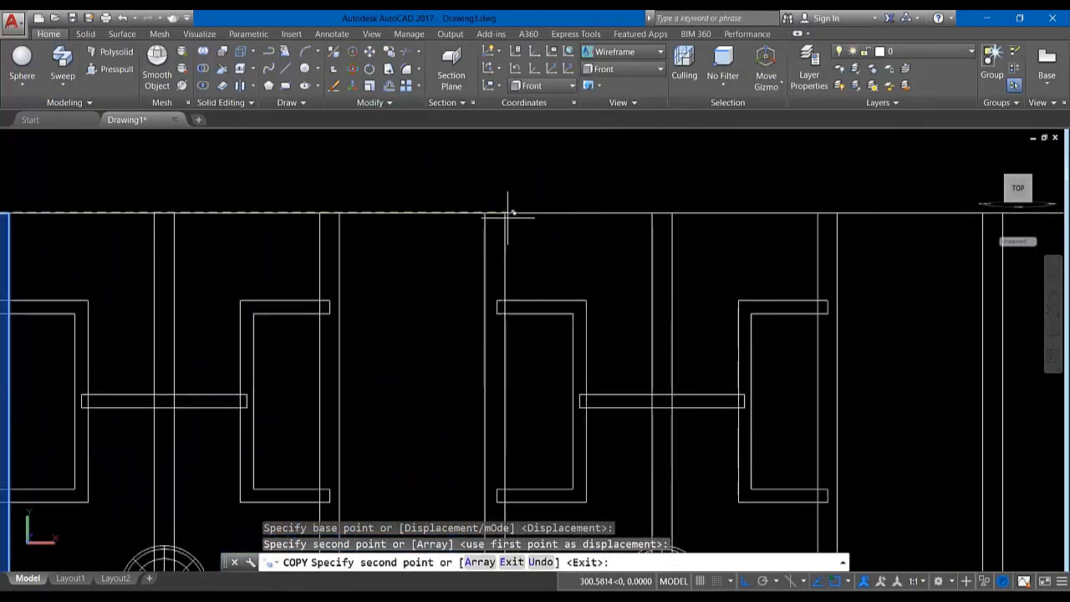
click(496, 211)
scroll(496, 211, down, 3)
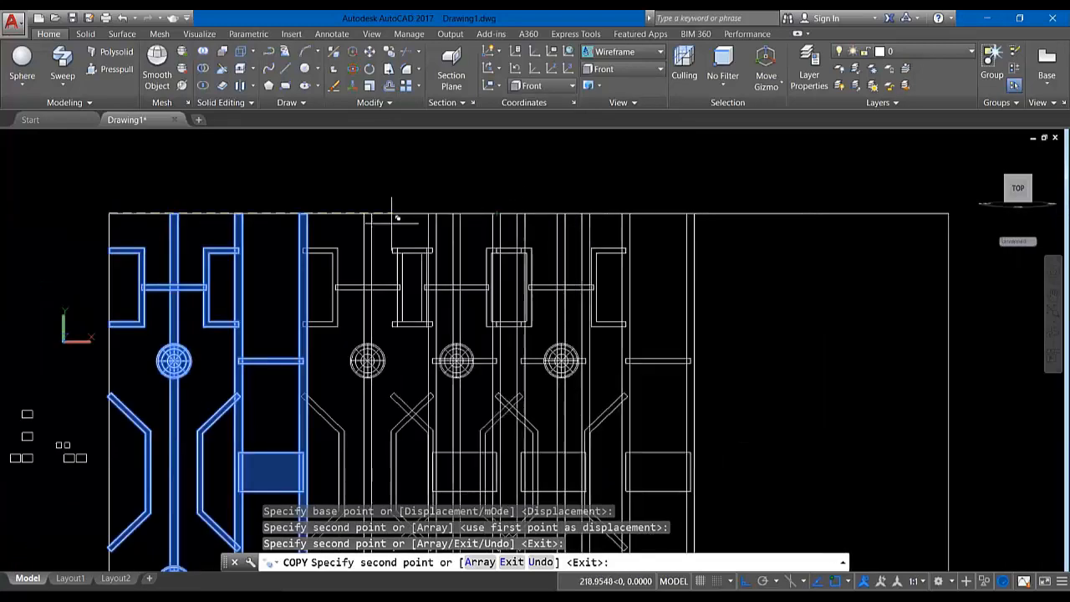
scroll(700, 205, up, 2)
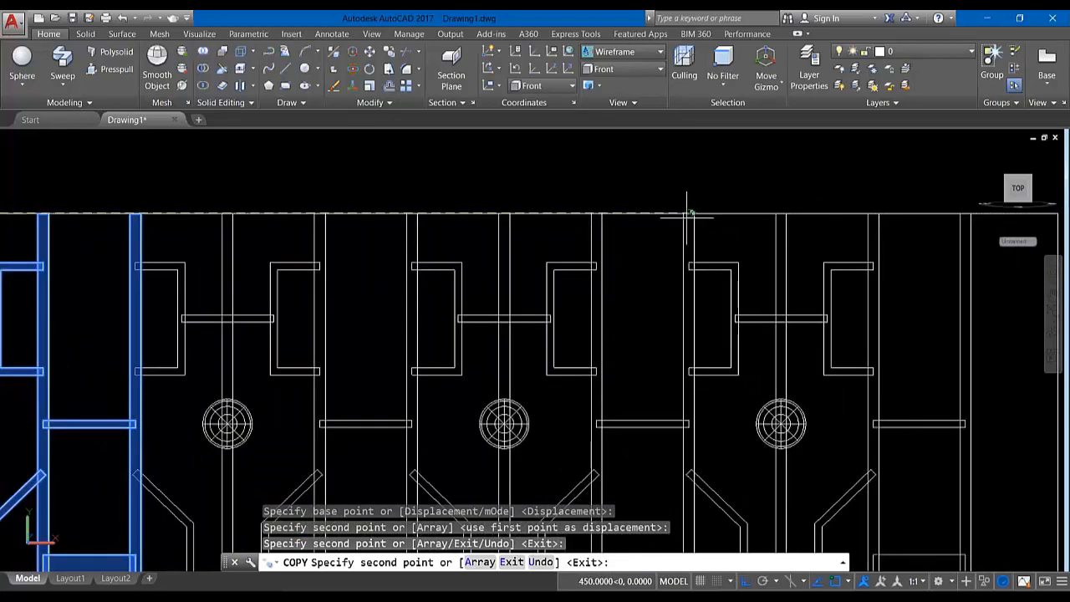
click(689, 208)
scroll(621, 210, down, 4)
key(Return)
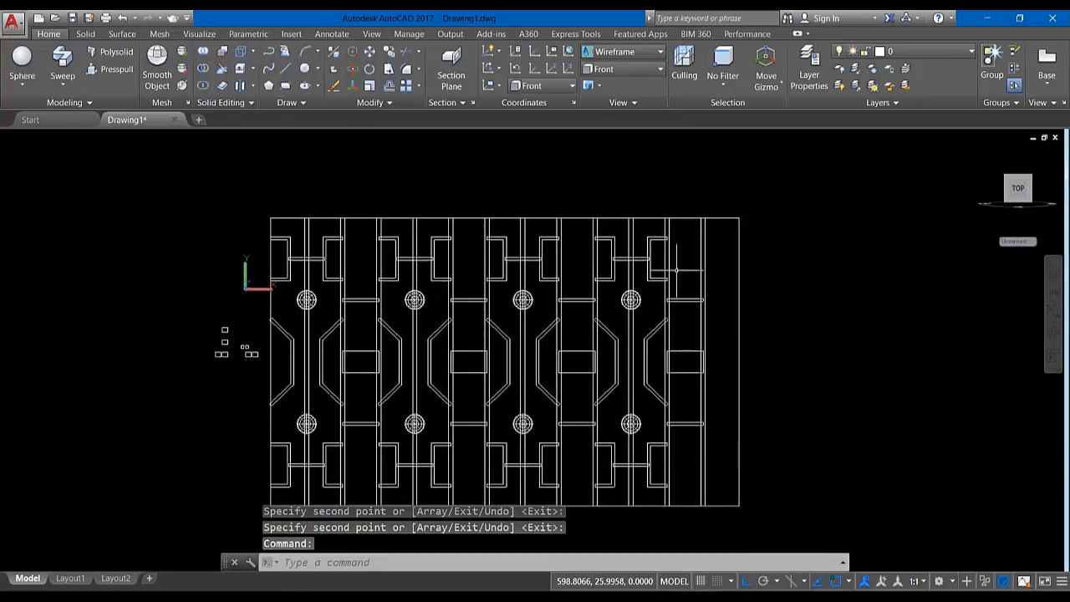
scroll(611, 288, up, 2)
drag(627, 268, 614, 239)
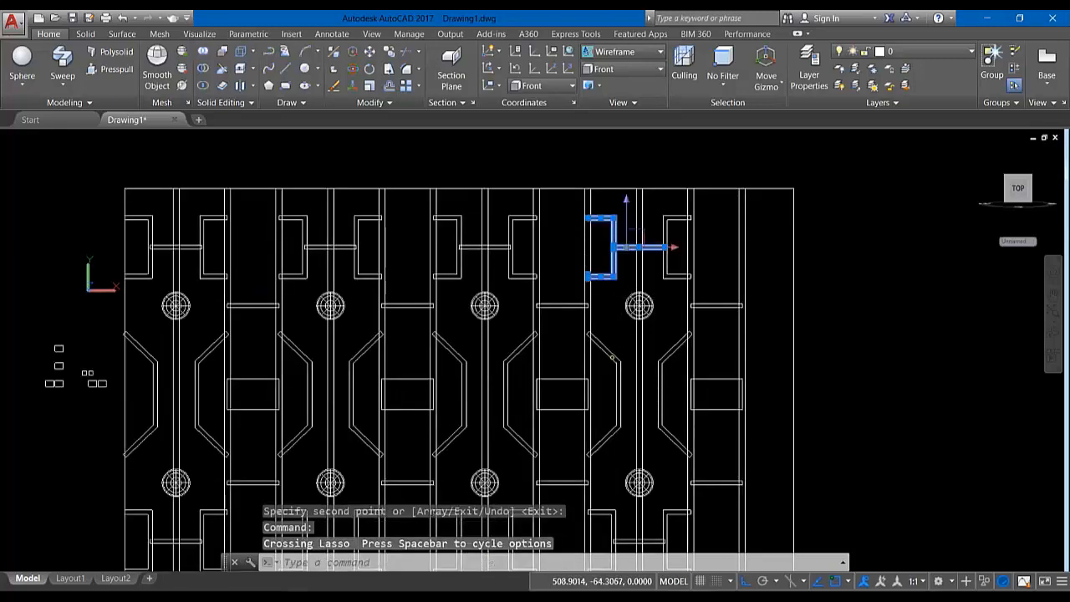
click(612, 357)
scroll(612, 329, down, 4)
scroll(613, 408, up, 3)
drag(620, 432, 605, 402)
middle_drag(613, 251, 551, 364)
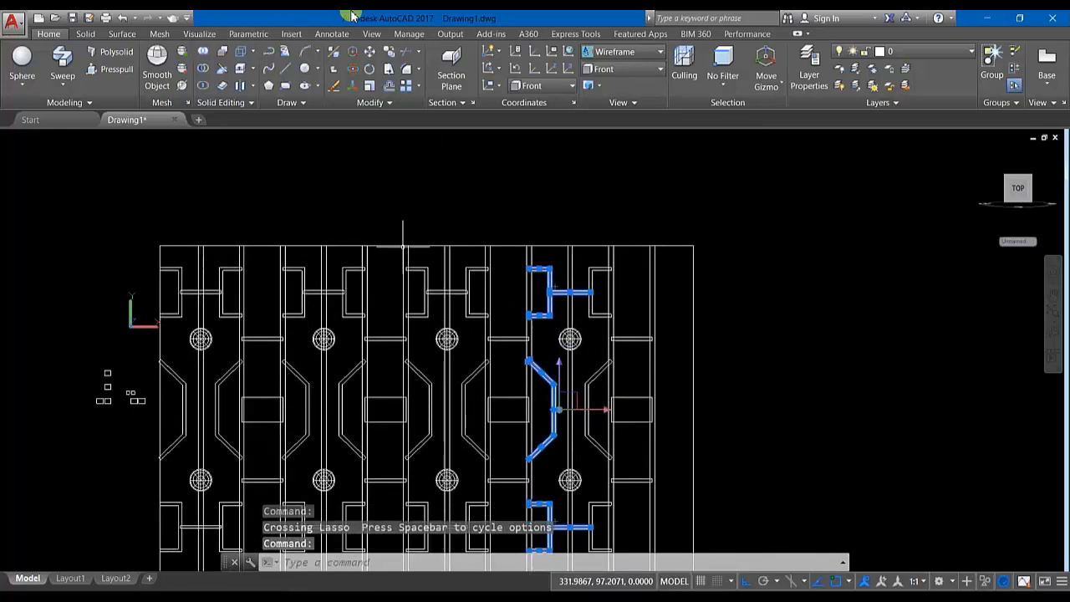
click(389, 52)
scroll(534, 250, up, 6)
click(515, 238)
scroll(515, 238, down, 2)
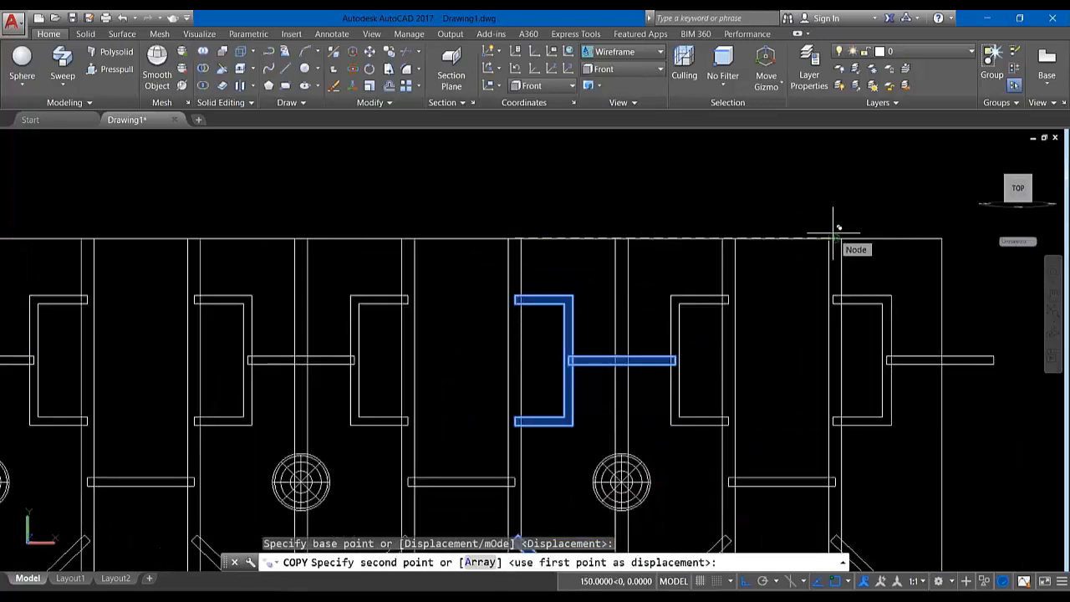
key(Escape)
Copy the three left-hand notch solids of the fourth pattern, two rectangular and one angled, to the panel's last vertical bar.
scroll(826, 231, down, 3)
click(730, 284)
click(732, 393)
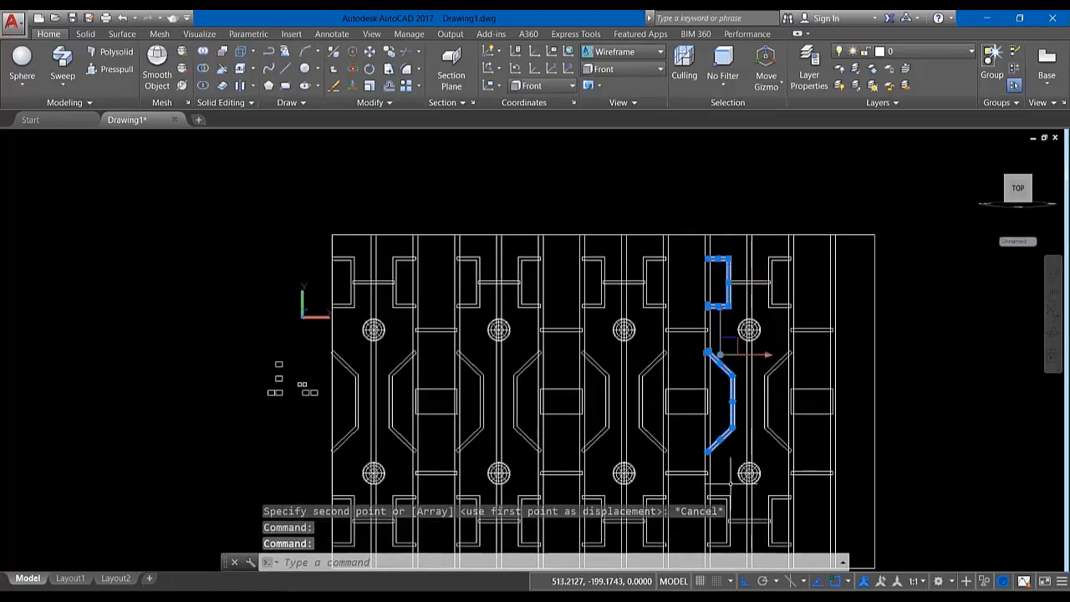
click(729, 496)
click(387, 59)
scroll(772, 231, up, 4)
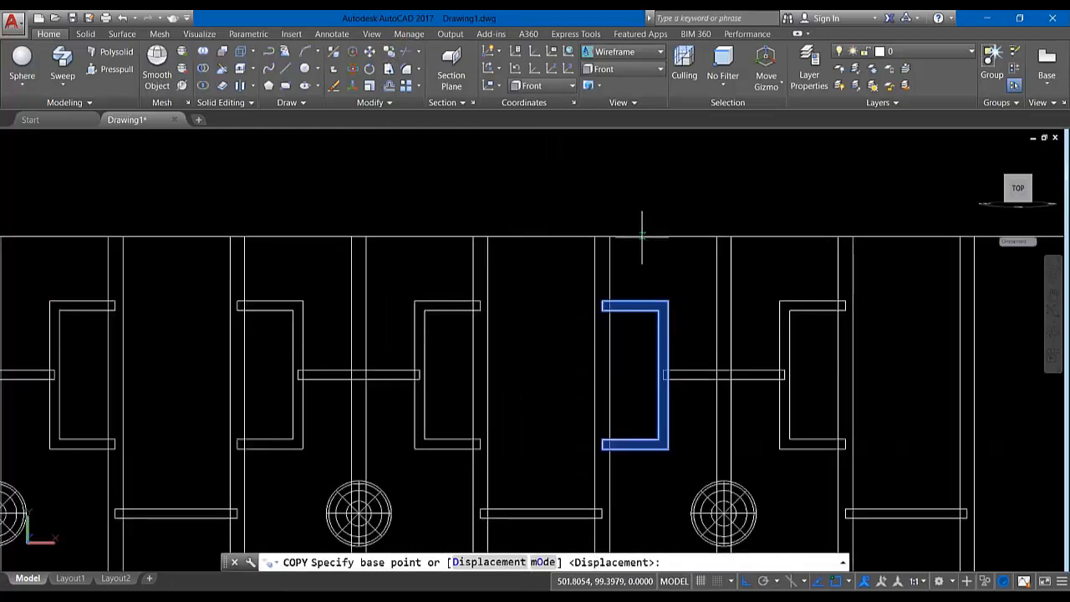
click(606, 236)
scroll(475, 252, down, 4)
scroll(656, 249, up, 8)
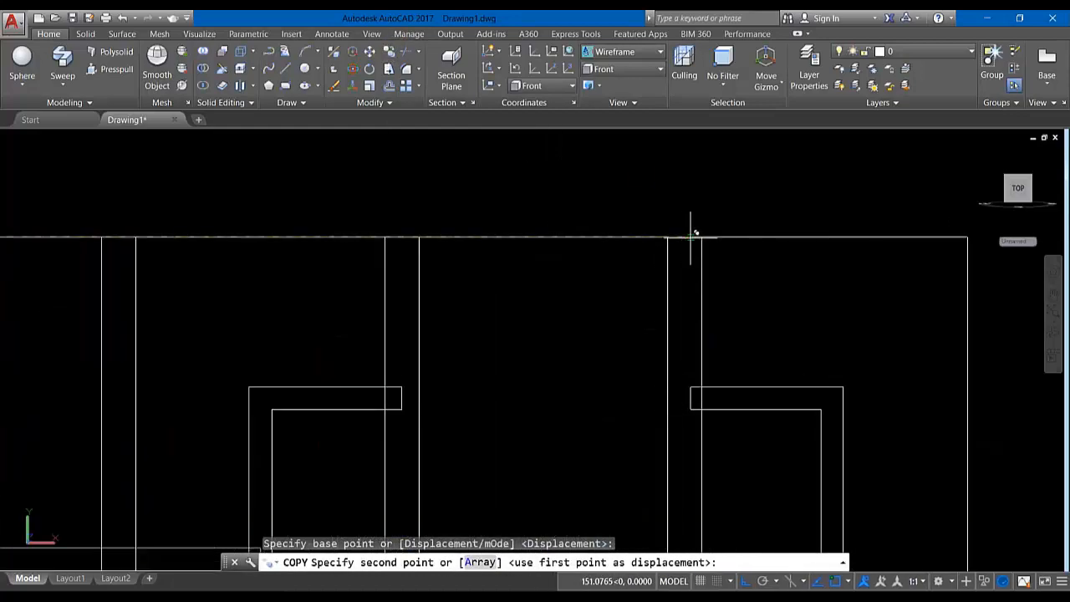
click(696, 237)
scroll(609, 235, down, 4)
key(Return)
scroll(565, 224, down, 2)
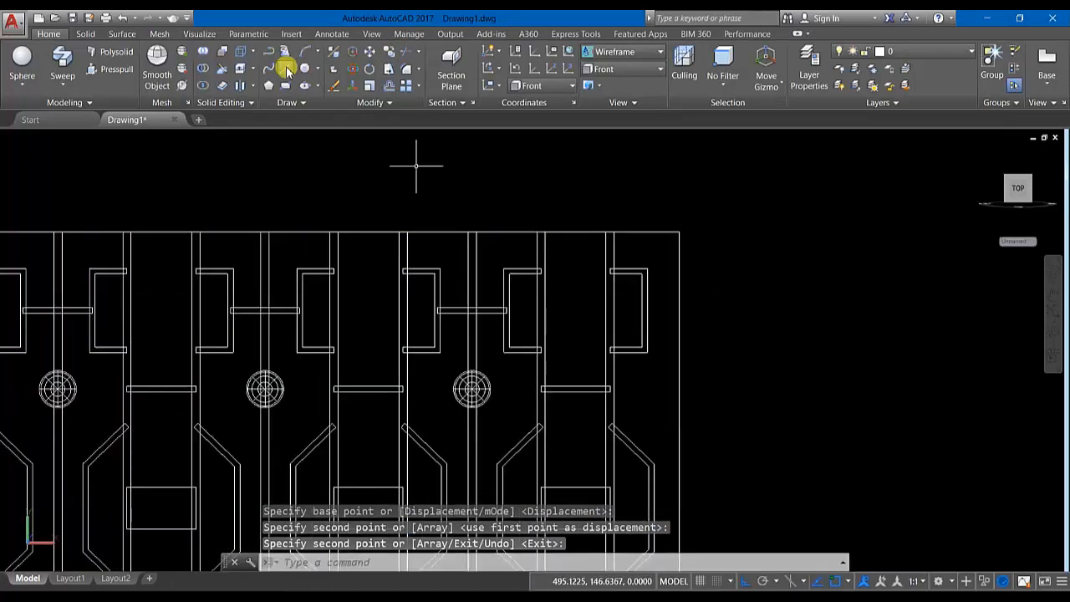
Draw a horizontal line from the end of the last upper notch-connecting bar to the panel's right edge.
click(287, 71)
scroll(506, 303, up, 4)
click(516, 299)
scroll(469, 299, down, 3)
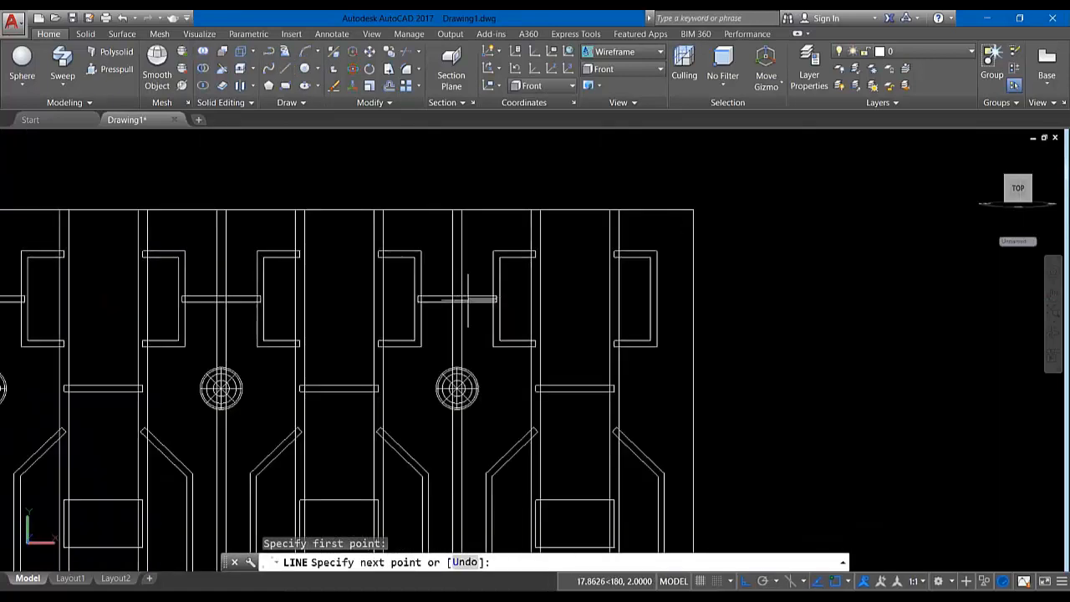
click(692, 299)
key(Return)
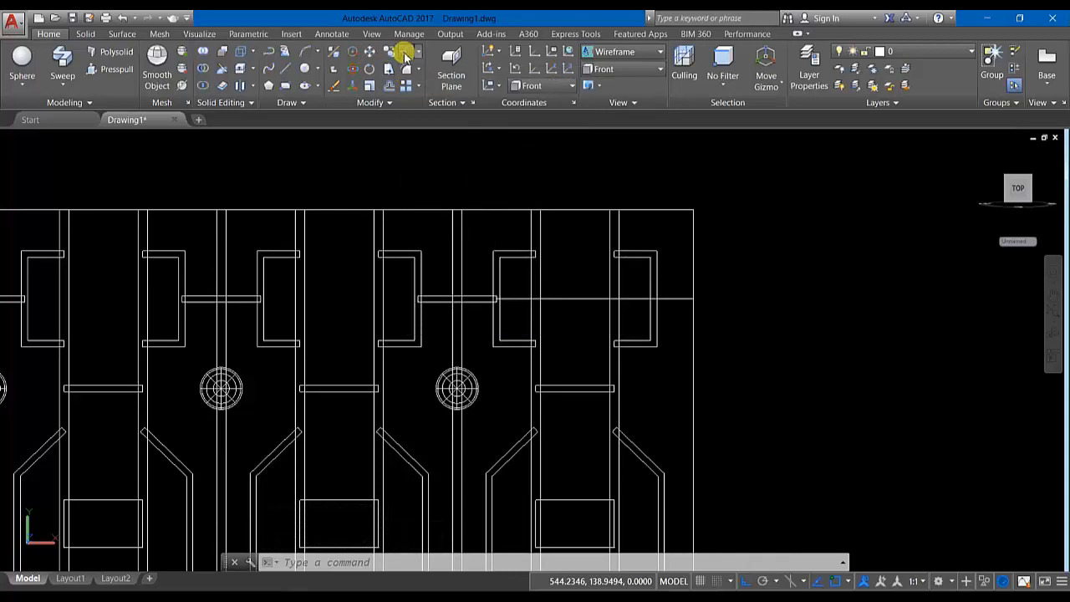
Try to trim the long horizontal line where it crosses the gap between the last two vertical bars.
click(404, 53)
key(Return)
click(579, 298)
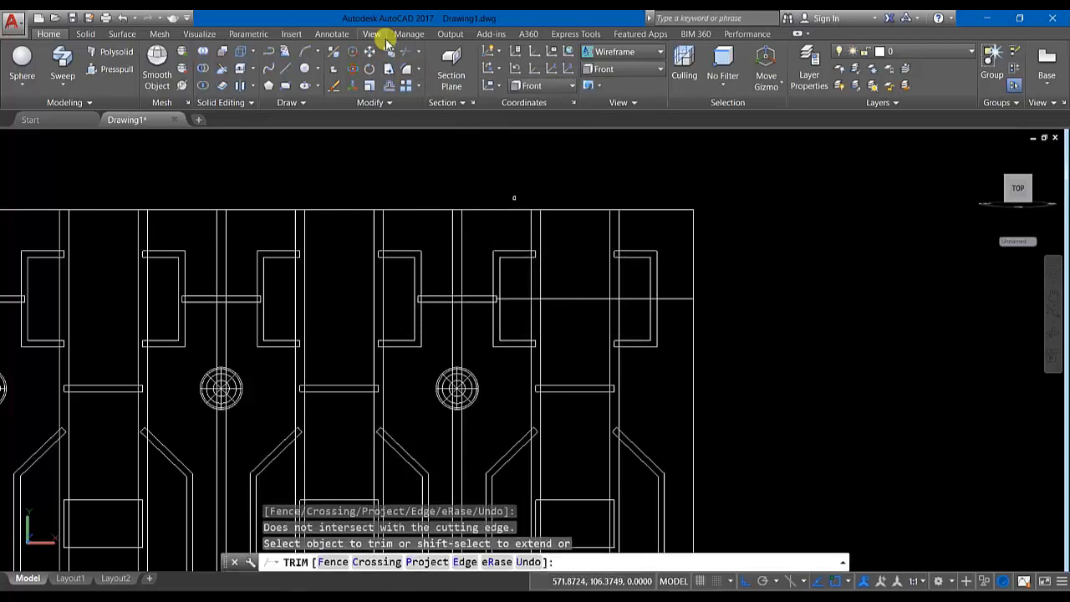
click(389, 52)
key(Return)
click(581, 298)
key(Escape)
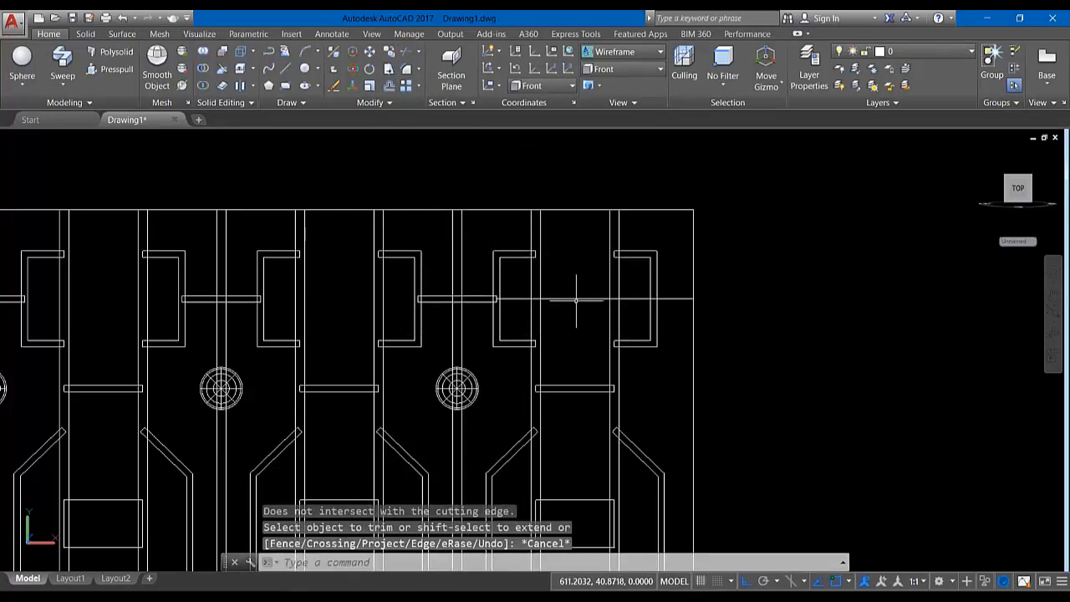
click(303, 102)
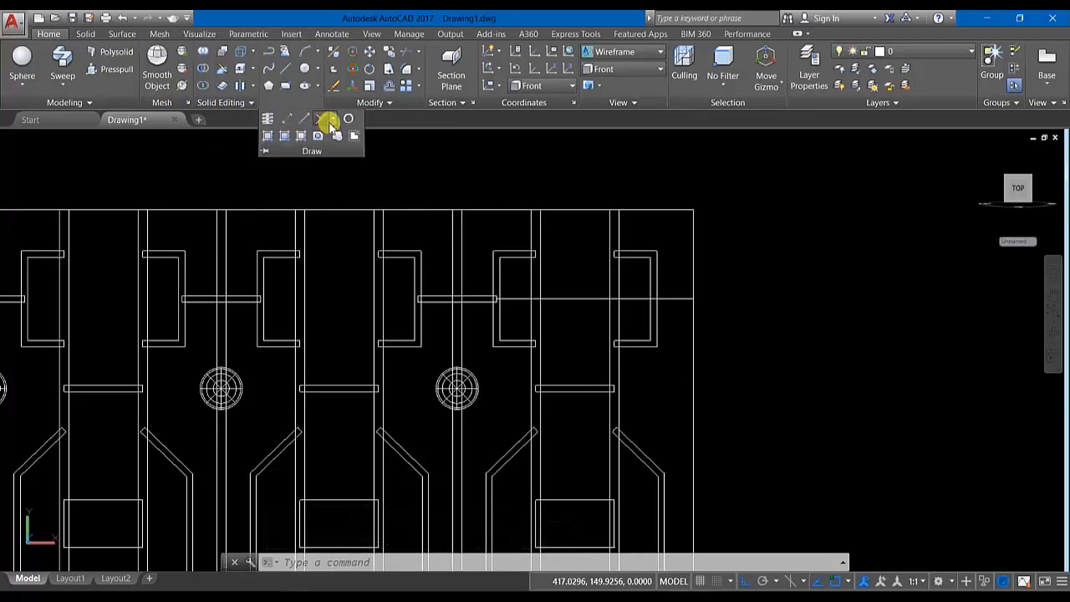
click(328, 124)
key(Escape)
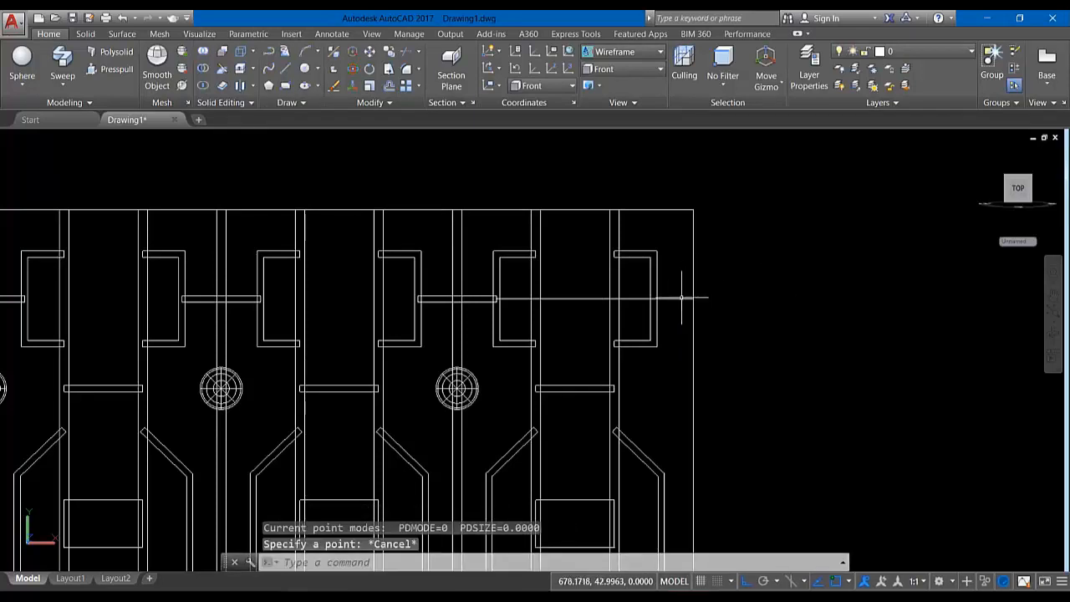
Delete the long horizontal line and draw a short one between the last upper notch and the panel's right edge.
click(681, 299)
key(Delete)
click(289, 72)
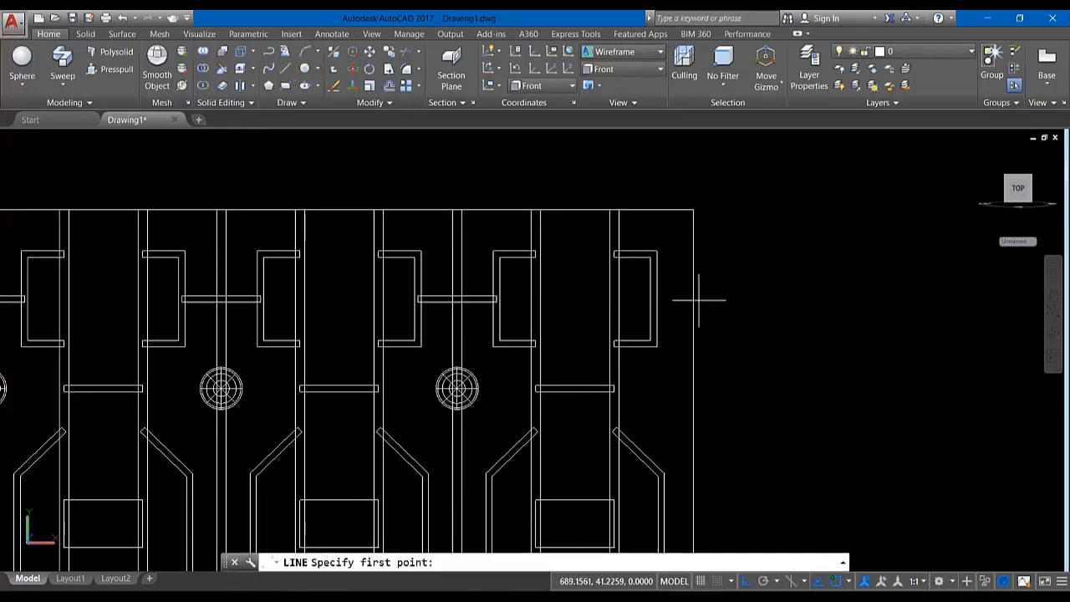
scroll(661, 294, up, 3)
click(652, 302)
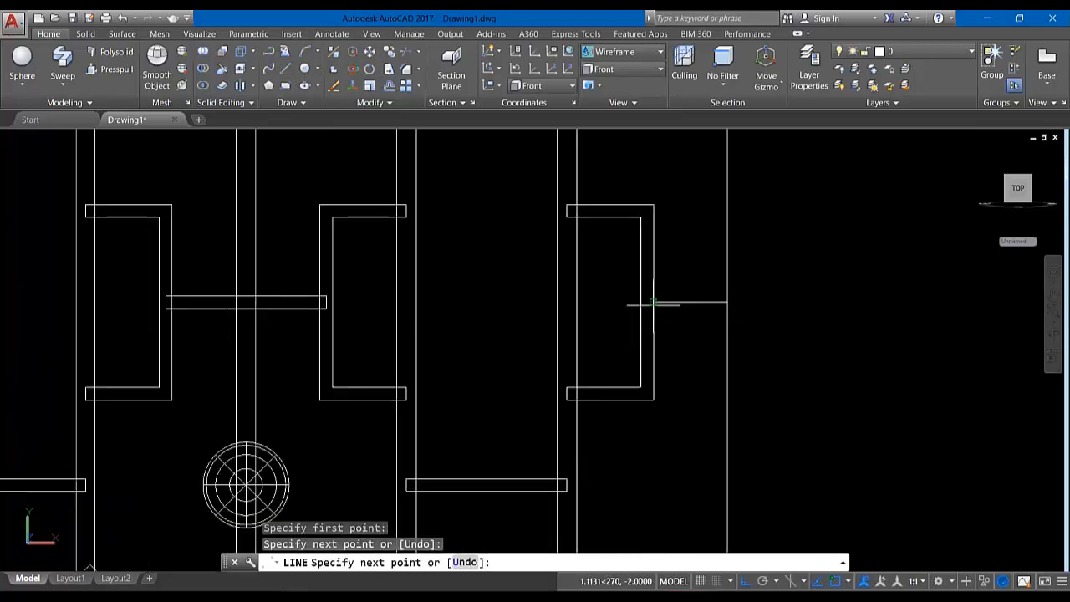
key(Return)
Sweep a small profile along the short line to form a solid bar joining the last upper notch to the edge.
scroll(577, 280, down, 10)
scroll(583, 259, up, 3)
click(62, 61)
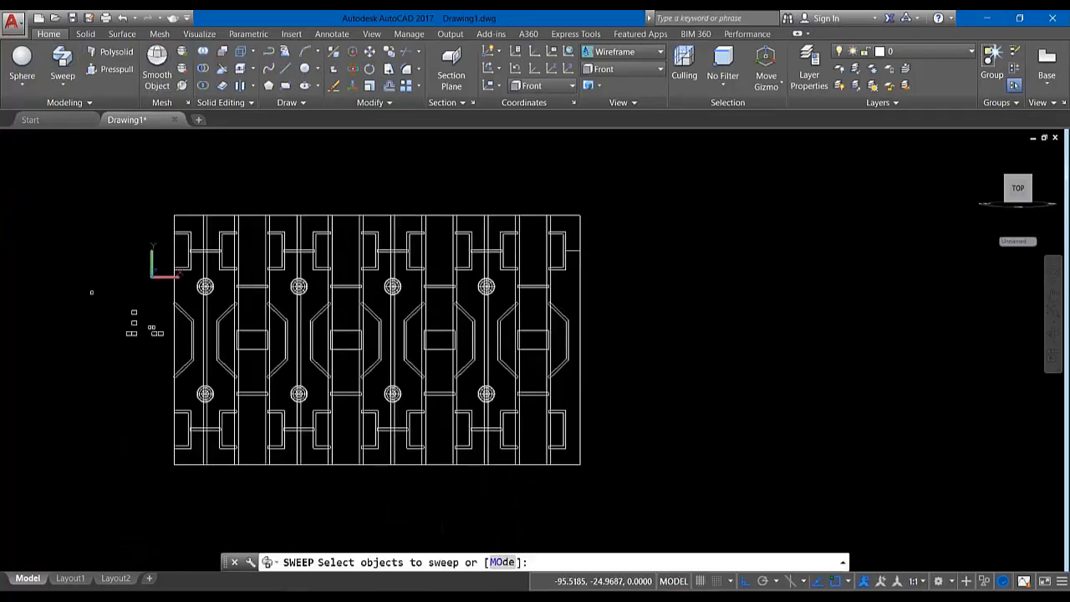
click(409, 273)
key(Return)
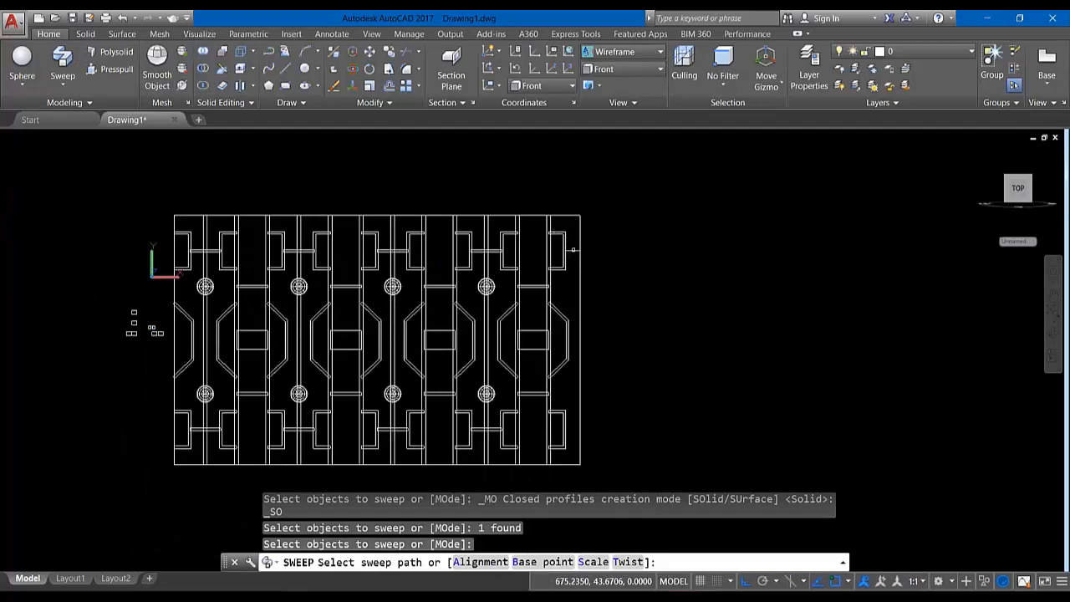
scroll(568, 239, up, 8)
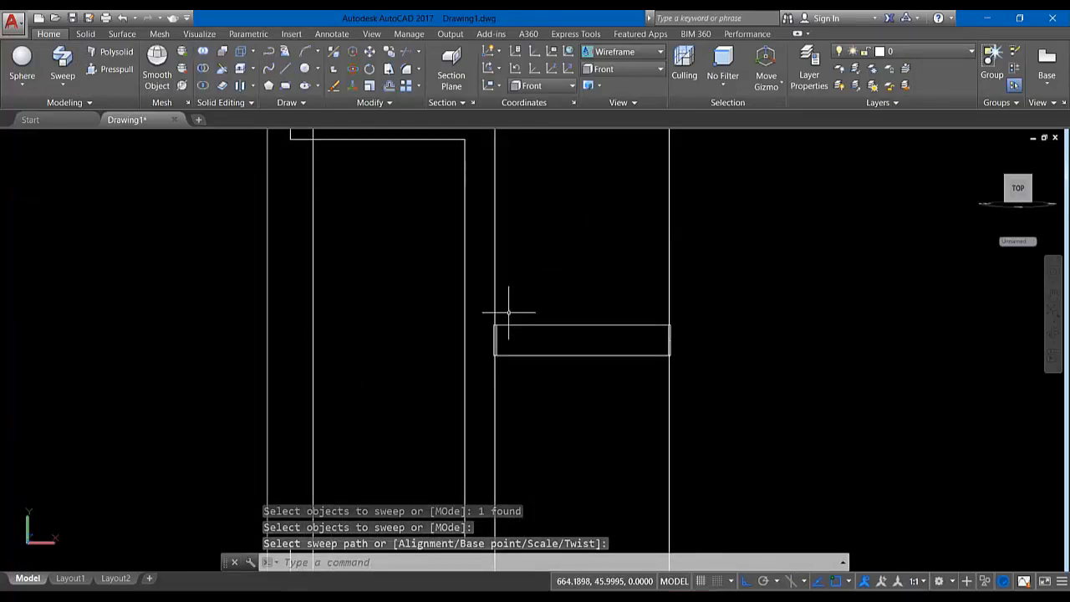
scroll(528, 308, down, 10)
key(Return)
key(Return)
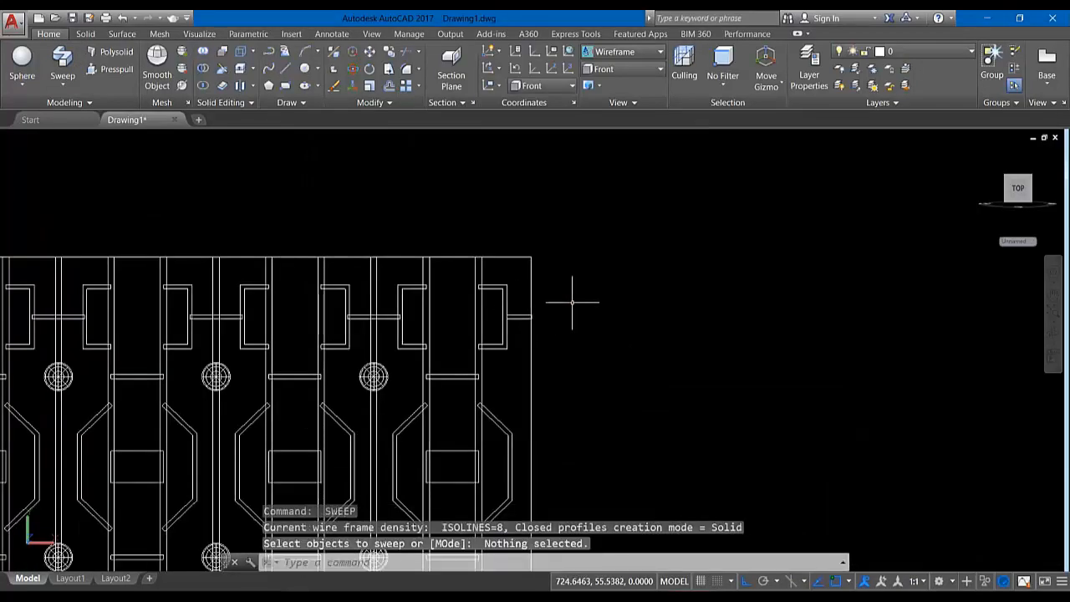
Return to the Front view and mirror the short solid bar about the panel's horizontal centreline, keeping the original.
mouse_move(572, 303)
shift+middle_down()
mouse_move(442, 333)
mouse_move(567, 293)
shift+middle_up()
click(625, 71)
click(609, 141)
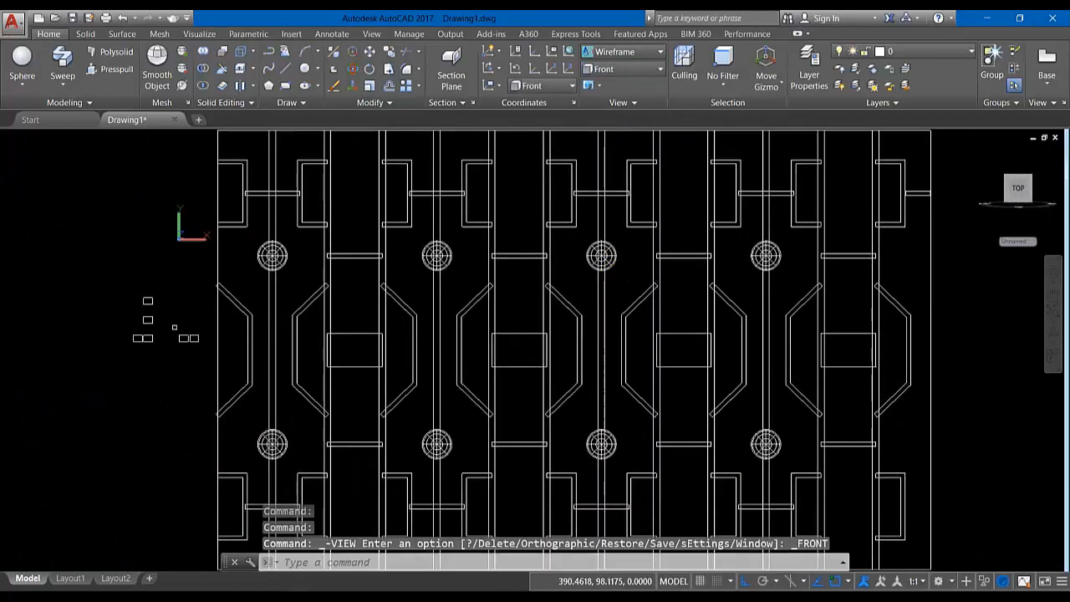
middle_drag(962, 239, 632, 237)
click(387, 104)
click(349, 117)
click(589, 192)
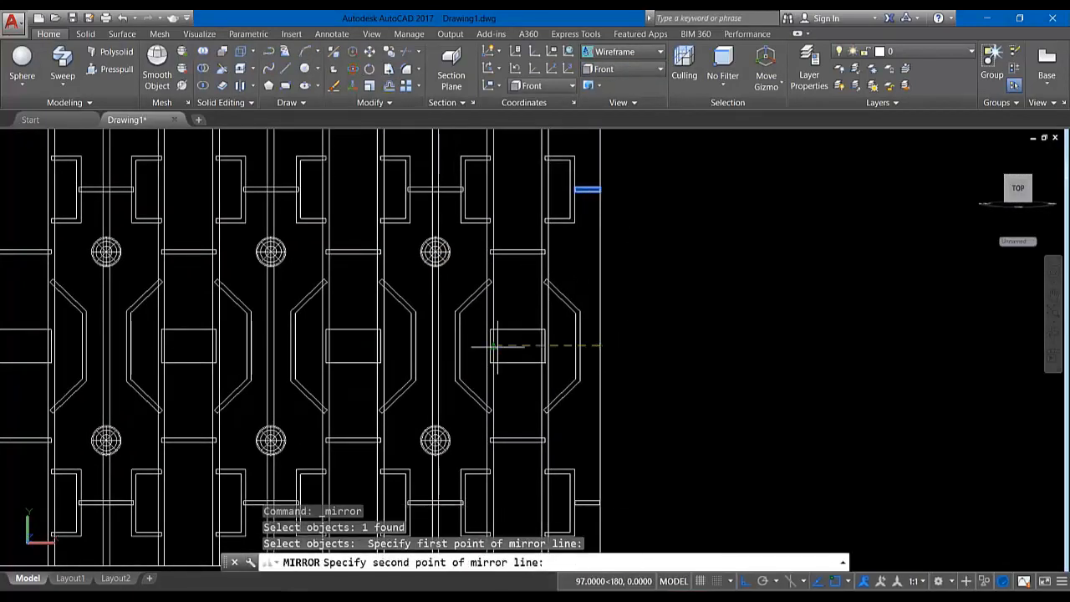
click(460, 341)
key(Return)
key(Return)
scroll(343, 334, down, 6)
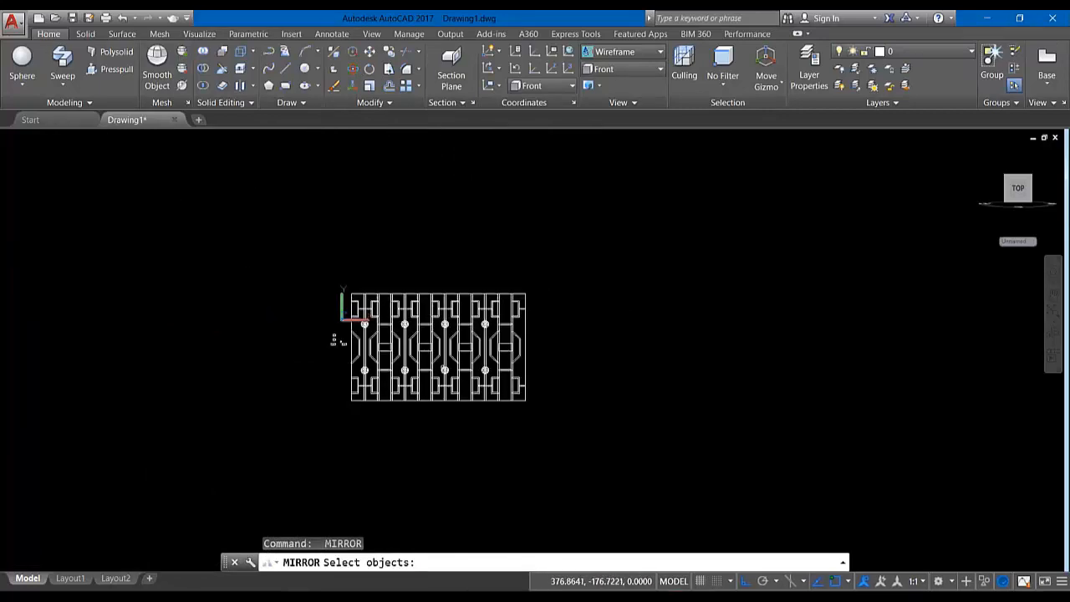
scroll(401, 334, up, 2)
key(Escape)
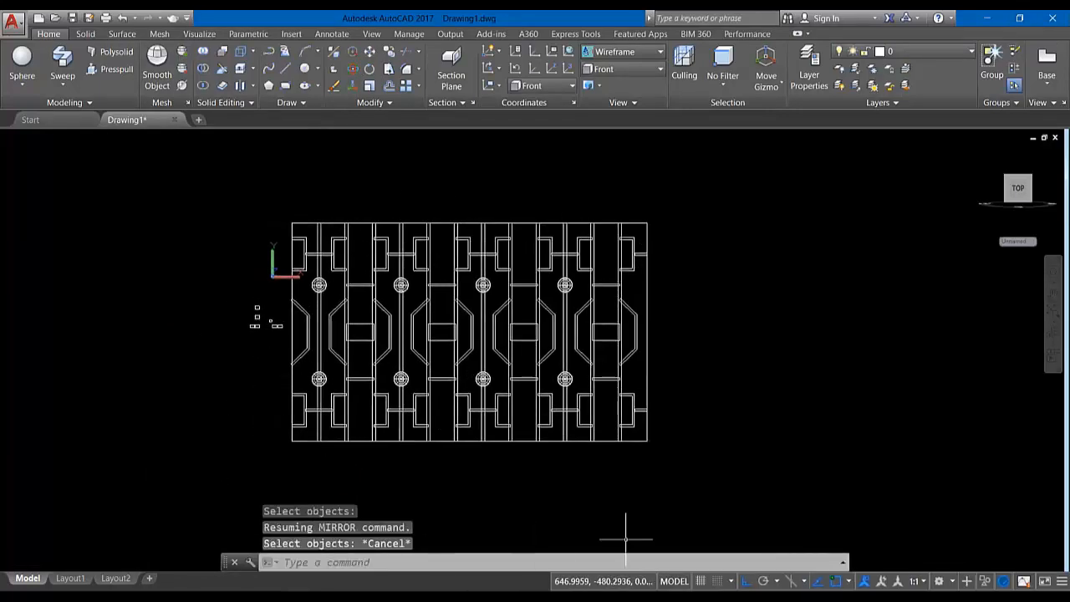
Switch to the SW Isometric view and adjust the Z axis direction of the UCS.
scroll(334, 326, up, 2)
click(623, 69)
click(631, 151)
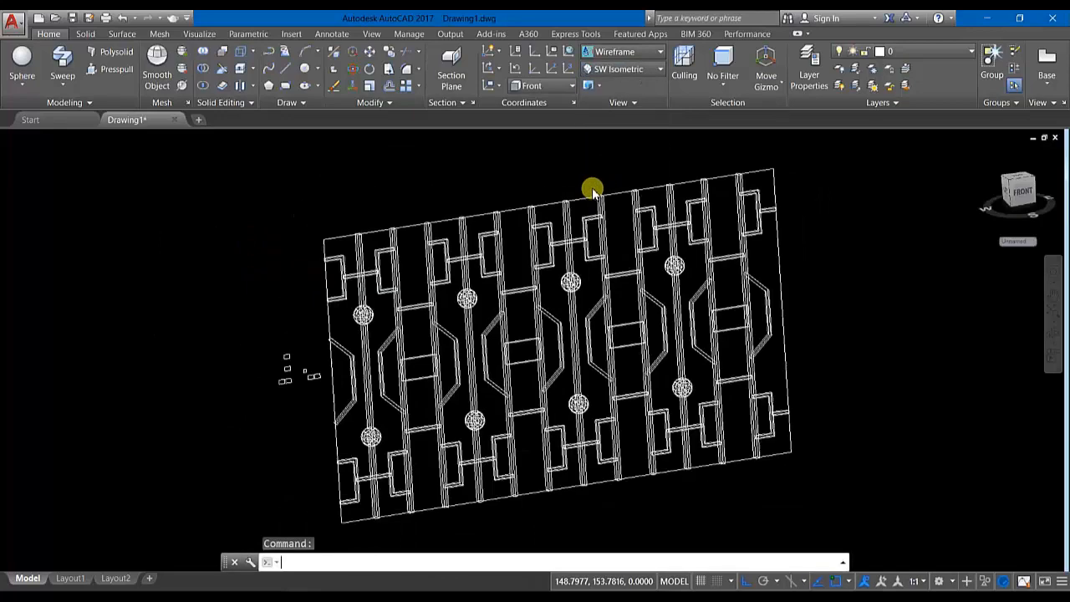
scroll(404, 366, up, 3)
click(360, 408)
click(365, 414)
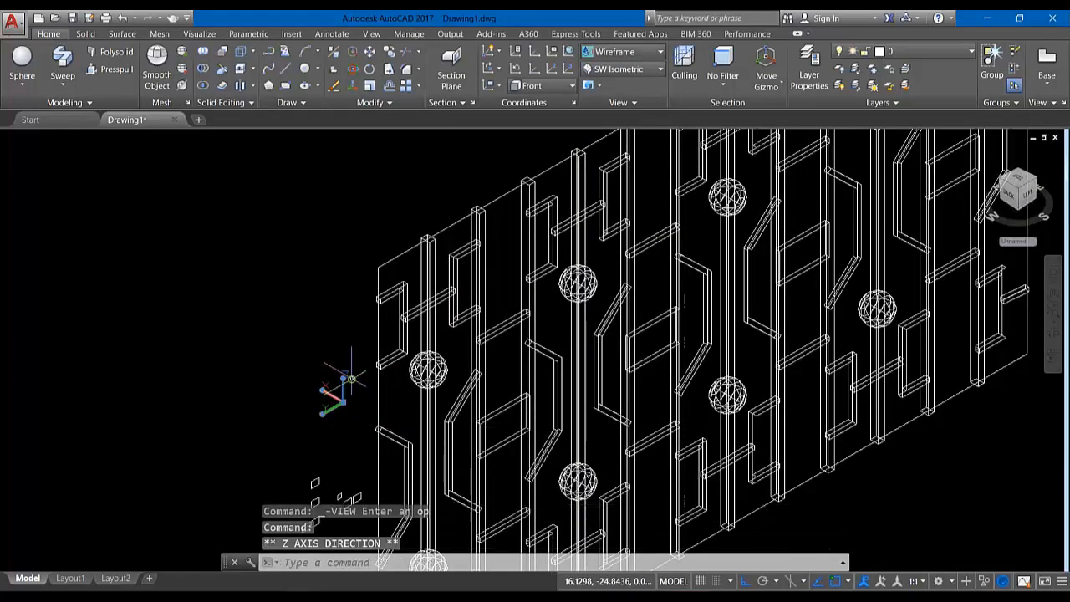
middle_drag(322, 344, 256, 269)
Select the panel's four border lines and join them into one polyline.
click(360, 184)
click(315, 176)
drag(334, 311, 280, 310)
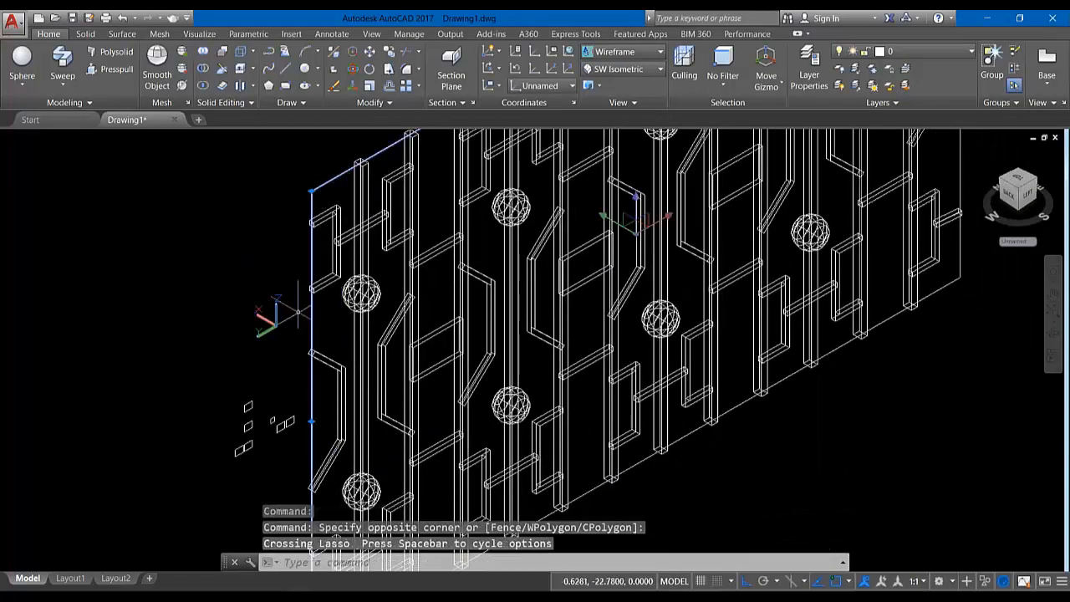
scroll(293, 305, down, 2)
drag(717, 207, 726, 201)
click(711, 214)
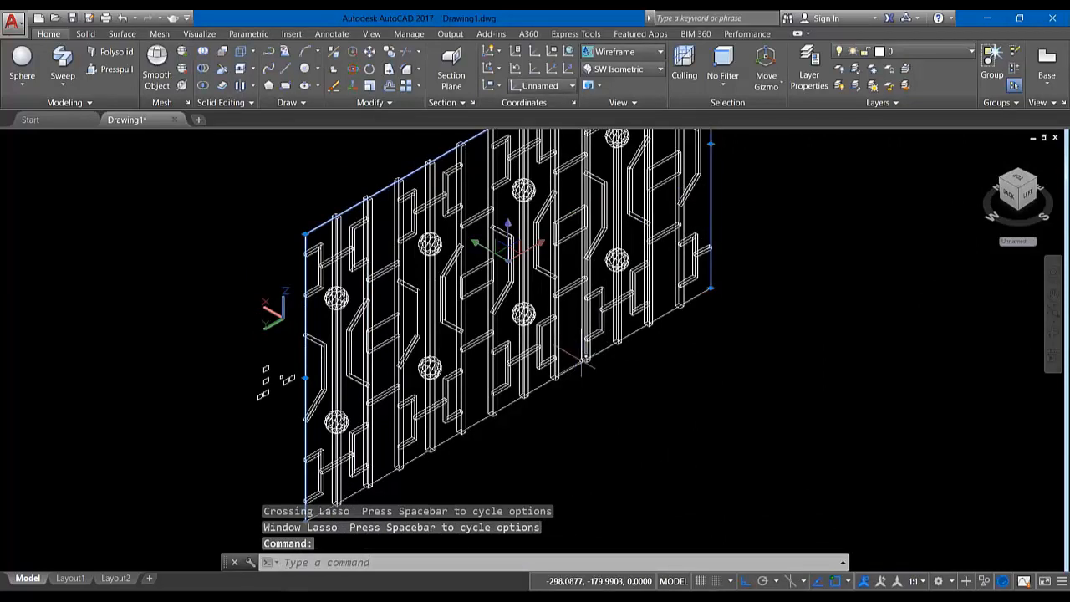
click(583, 361)
click(405, 104)
click(387, 158)
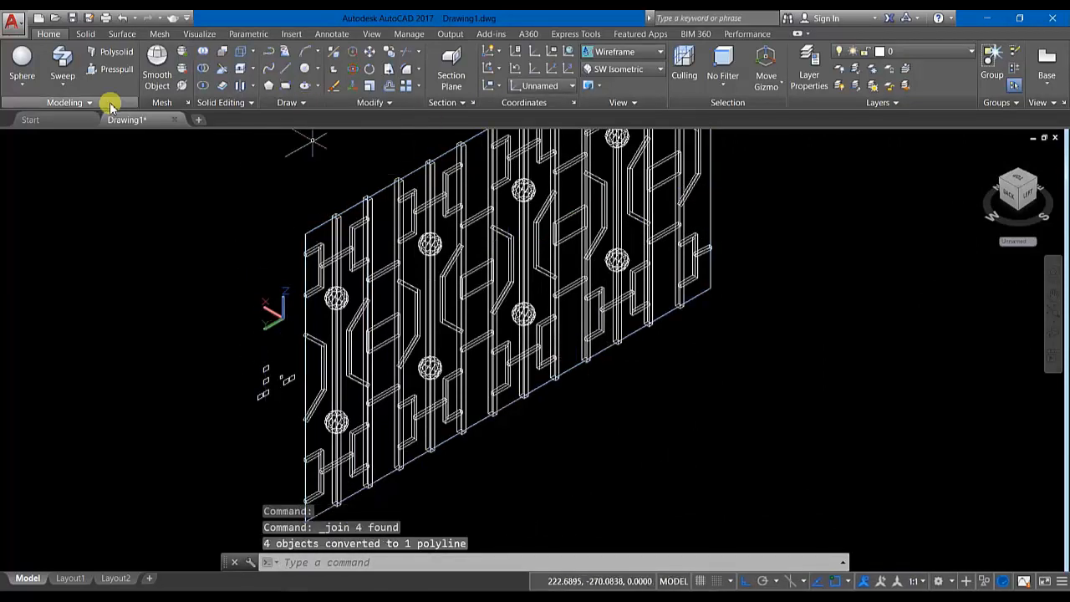
Sweep a rectangular profile from beside the panel along the joined border to form the solid outer frame.
click(63, 62)
click(286, 386)
click(286, 382)
key(Return)
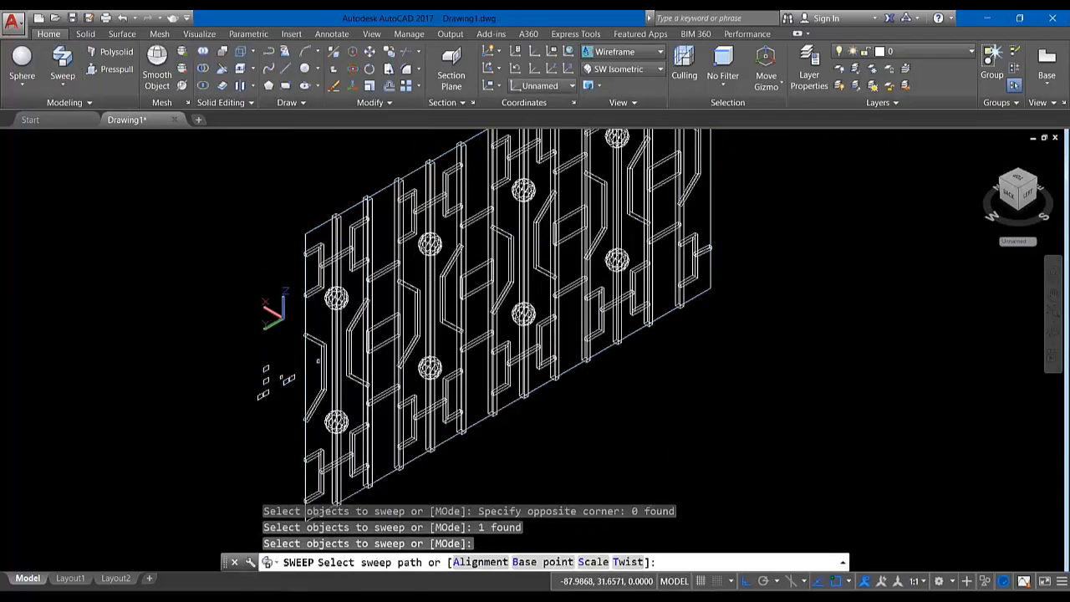
click(306, 359)
key(Return)
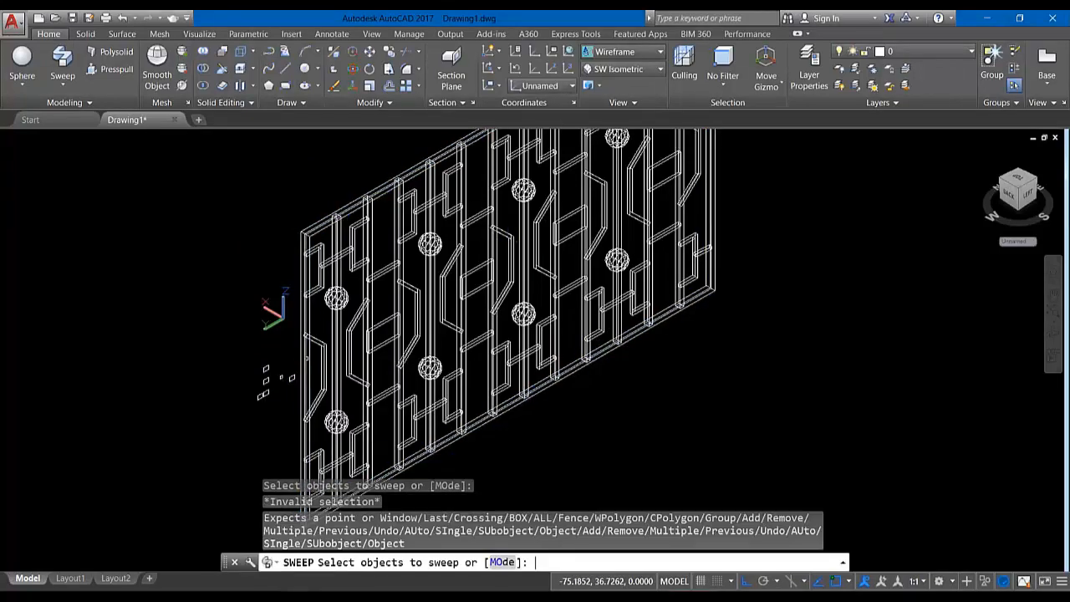
Return to the Front view and delete the leftover profiles beside the panel.
click(637, 69)
click(610, 134)
key(Escape)
drag(188, 198, 231, 306)
key(Delete)
scroll(241, 266, down, 4)
scroll(288, 219, up, 3)
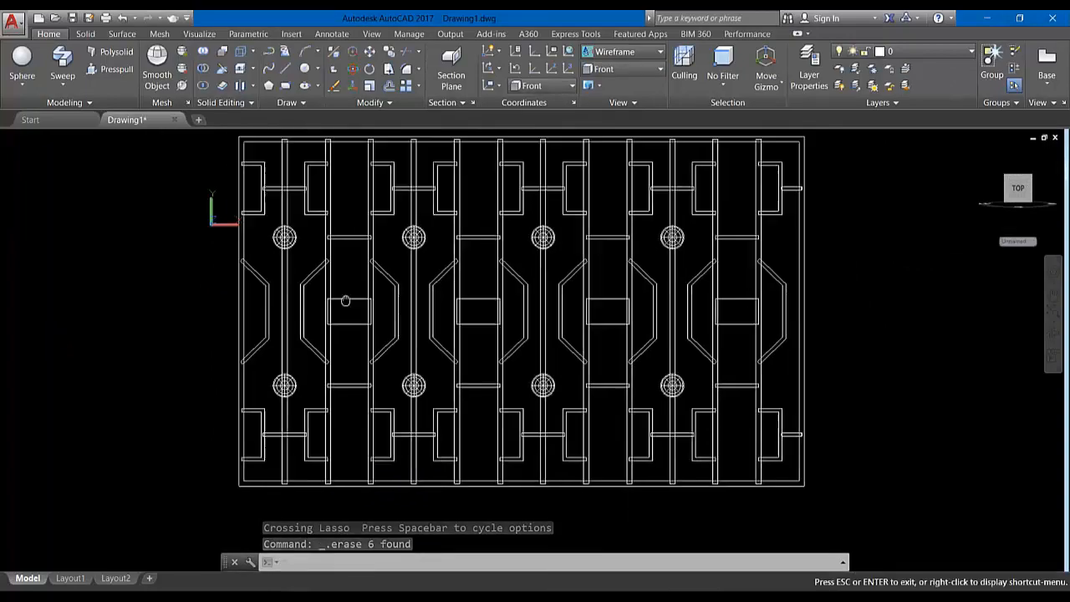
Shade the panel with the Conceptual visual style and set it back to the Front view.
click(621, 51)
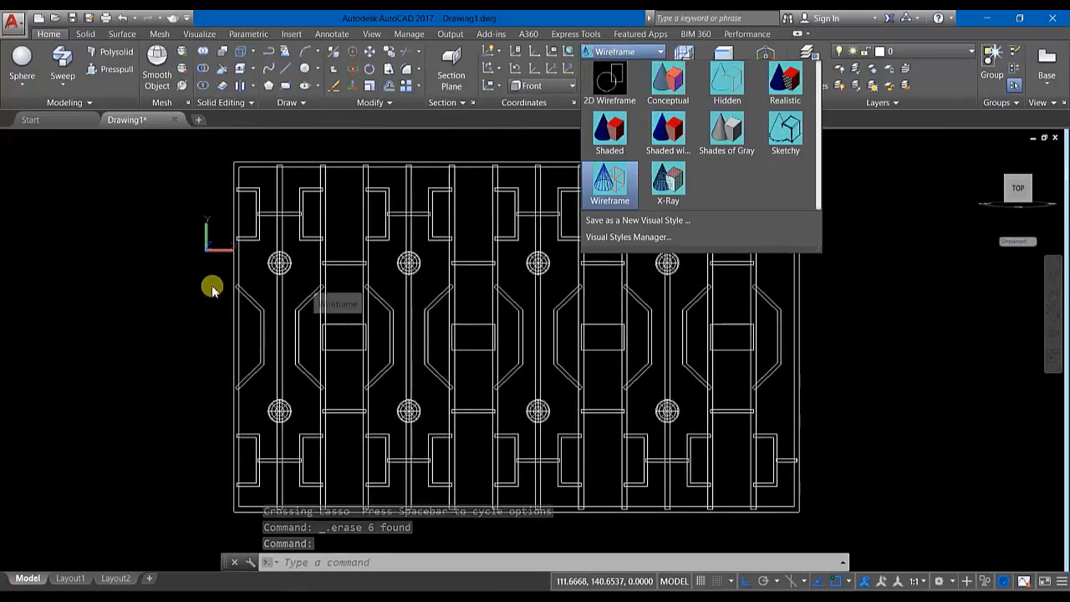
shift+middle_drag(210, 284, 845, 402)
key(Escape)
click(660, 52)
click(665, 89)
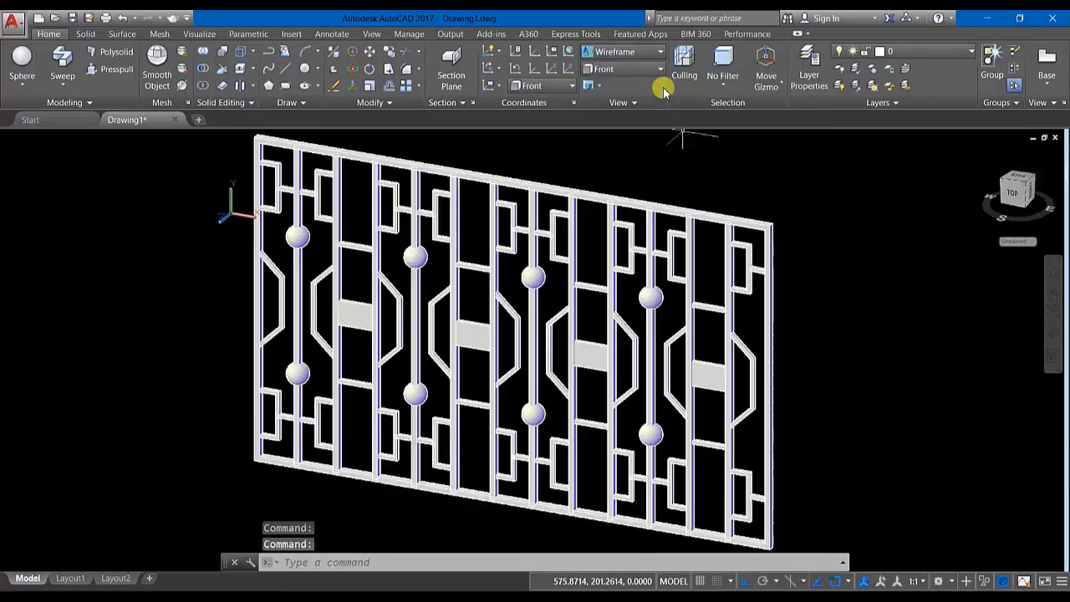
scroll(488, 324, up, 8)
scroll(305, 322, down, 10)
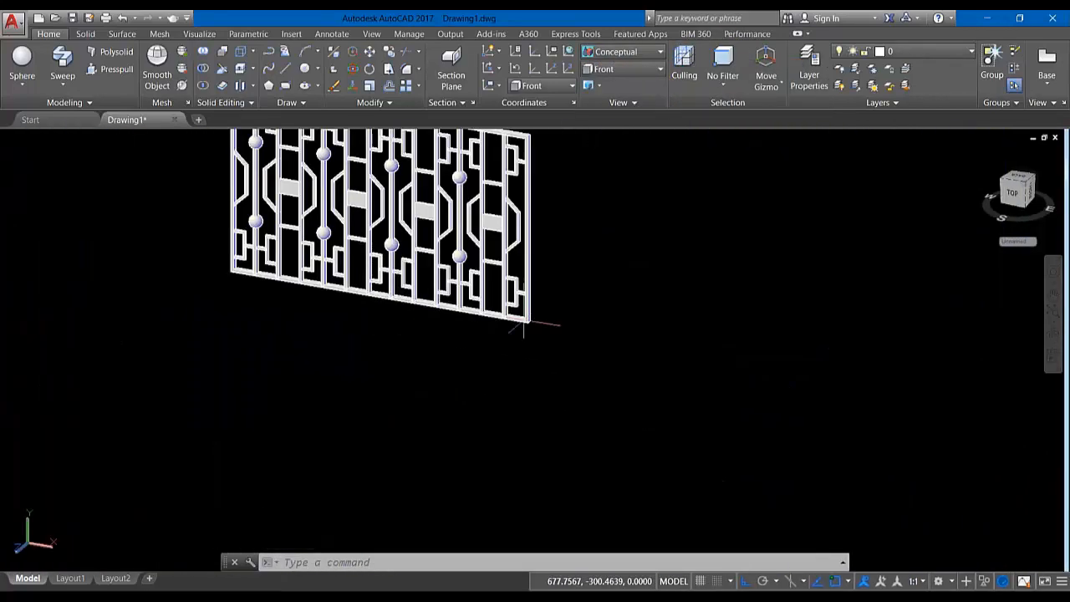
shift+middle_drag(554, 323, 732, 334)
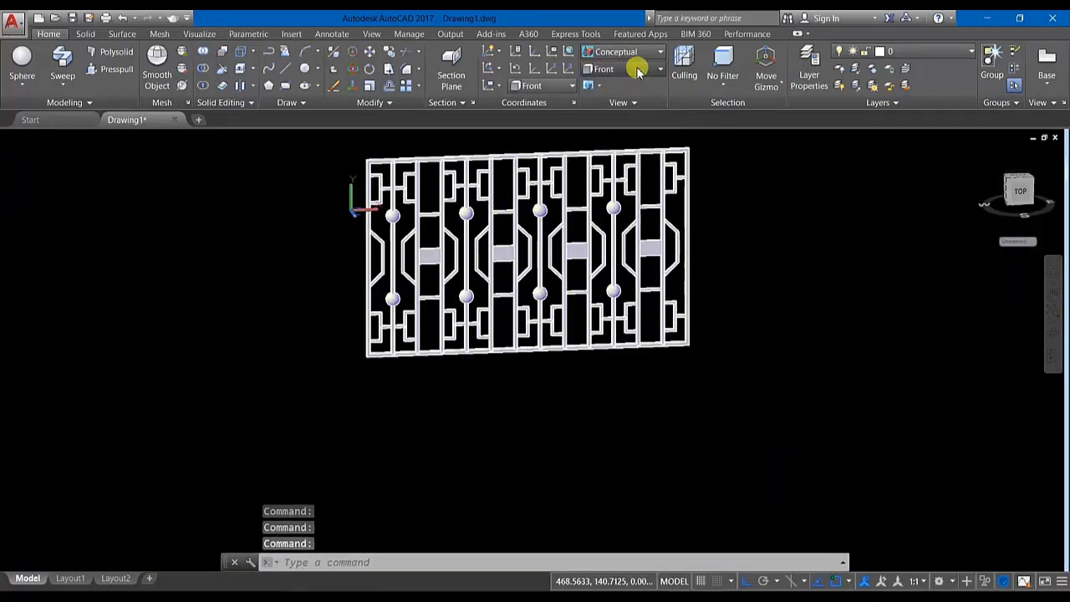
click(638, 68)
click(621, 140)
scroll(294, 196, down, 2)
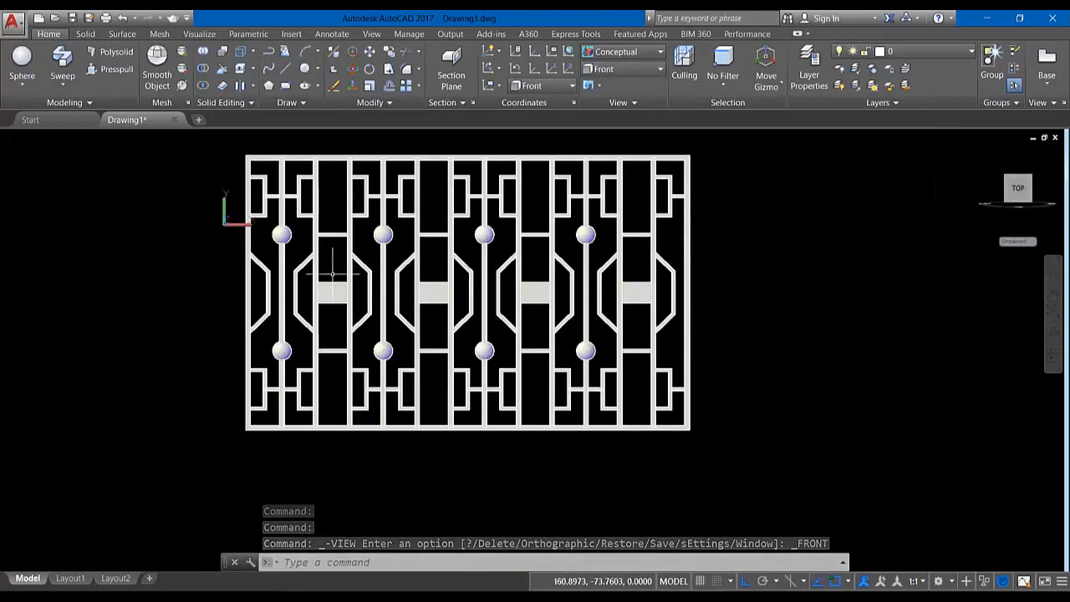
drag(355, 261, 311, 276)
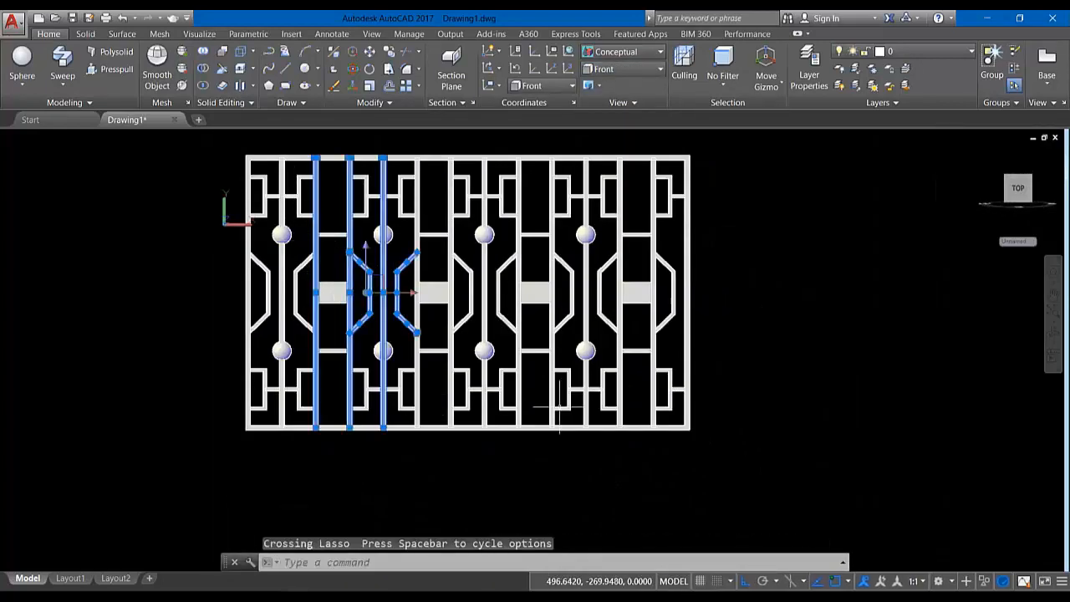
mouse_move(721, 386)
mouse_down()
mouse_move(452, 399)
mouse_move(230, 341)
mouse_up()
drag(784, 193, 211, 185)
drag(211, 288, 210, 285)
click(274, 198)
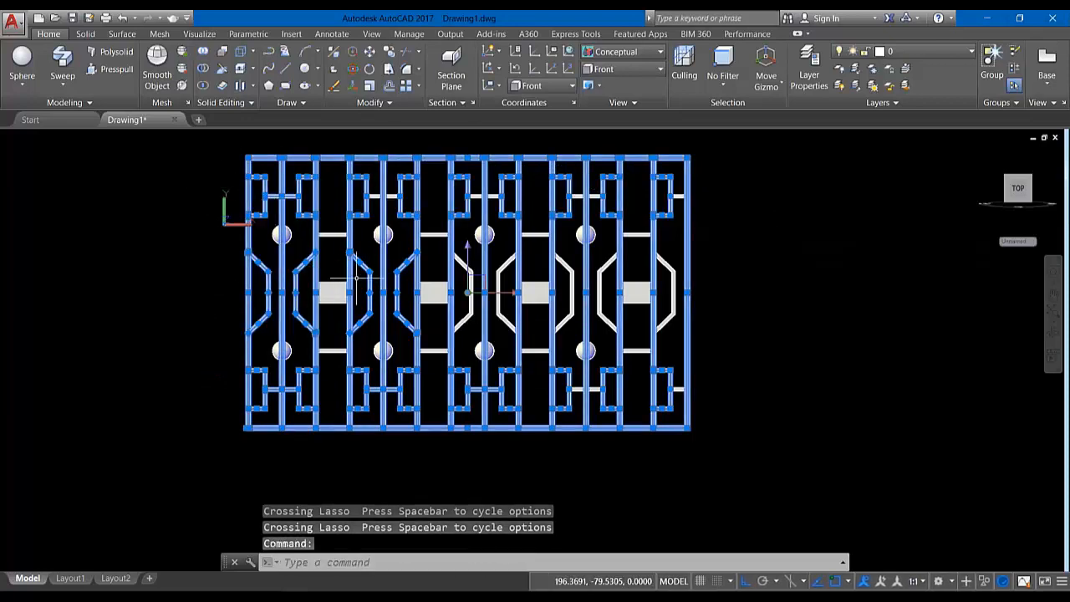
drag(333, 257, 348, 305)
drag(311, 339, 411, 352)
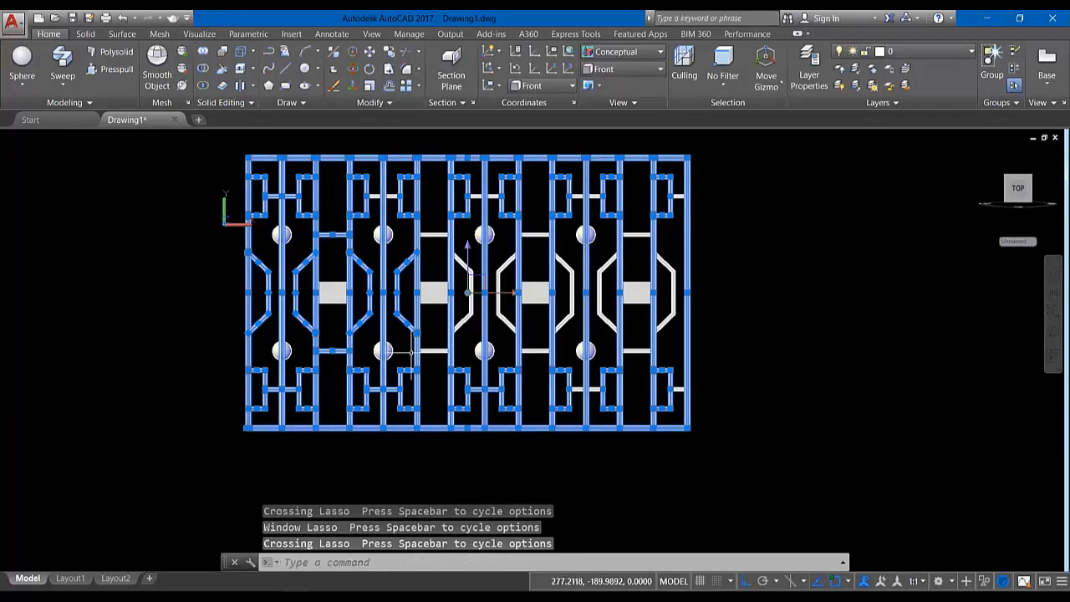
drag(429, 261, 429, 213)
drag(531, 255, 530, 215)
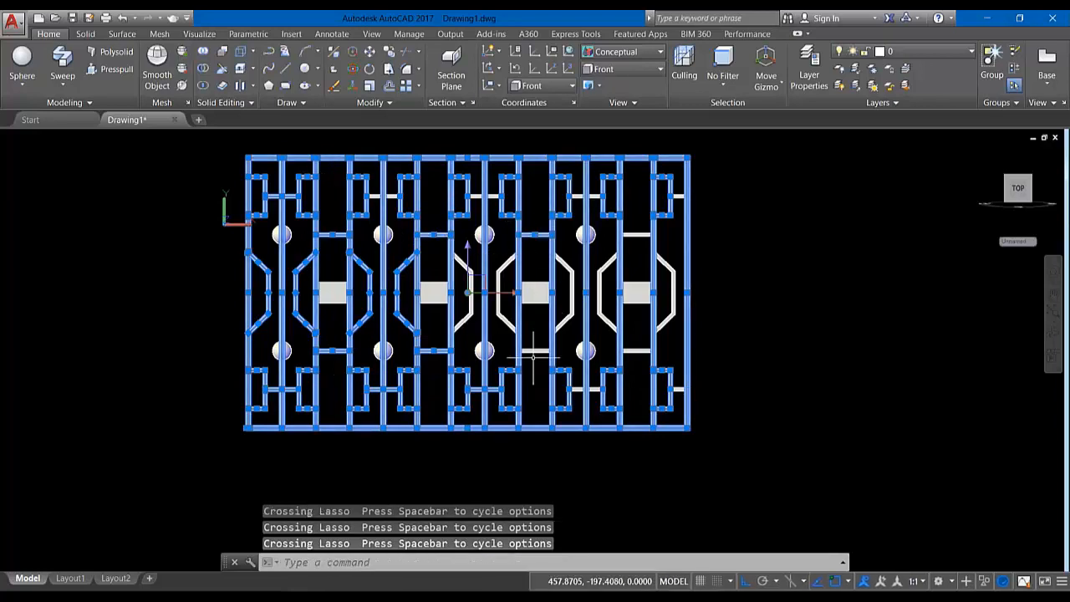
drag(633, 225, 634, 219)
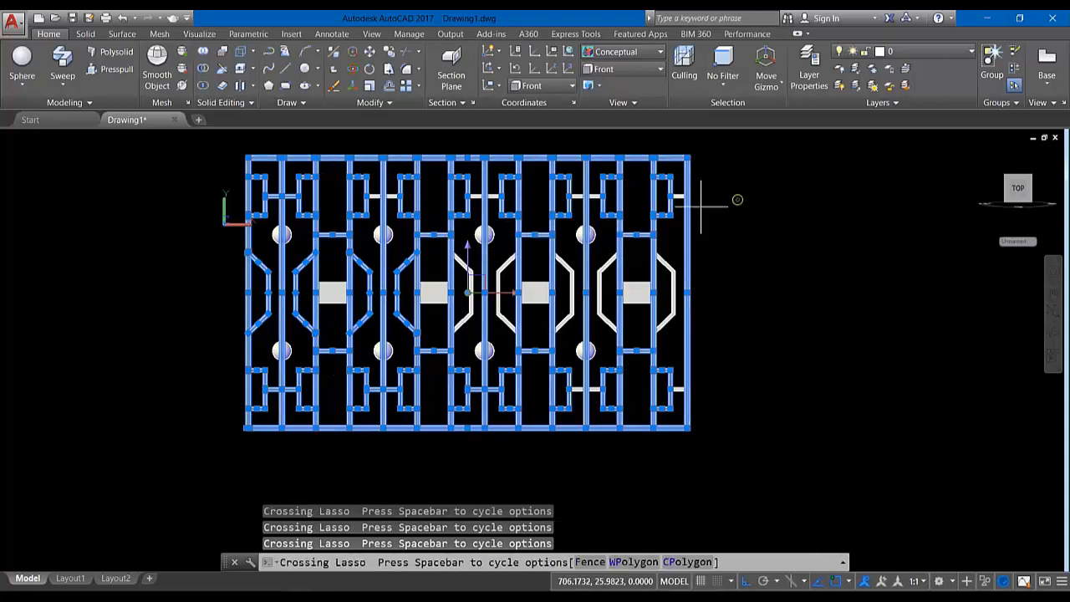
drag(440, 210, 354, 165)
mouse_move(749, 407)
mouse_down()
mouse_move(528, 392)
mouse_move(426, 356)
mouse_move(701, 375)
mouse_move(661, 378)
mouse_up()
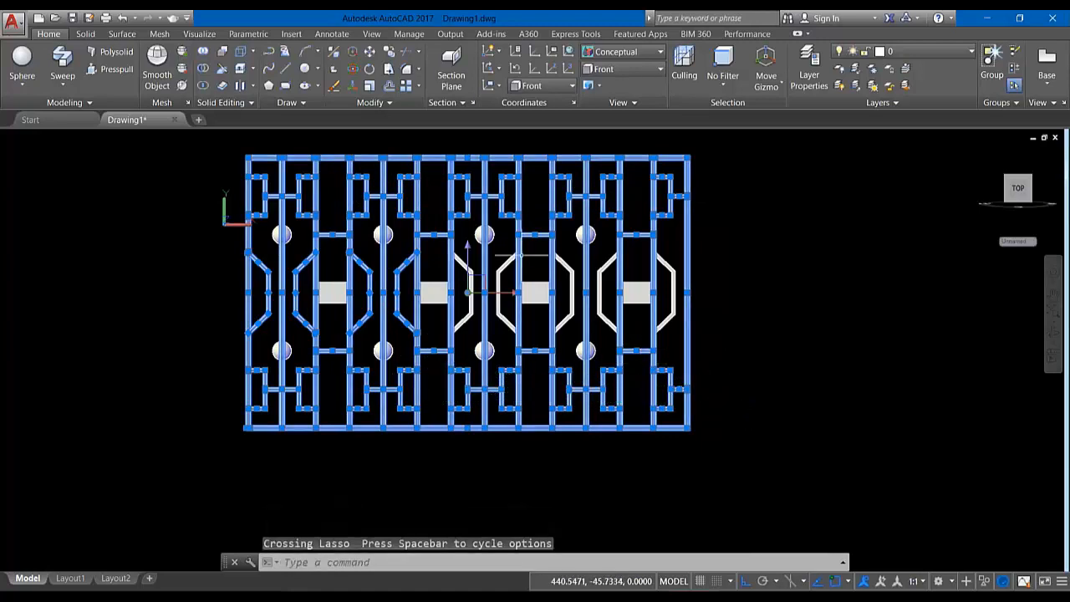
drag(587, 266, 489, 268)
click(123, 17)
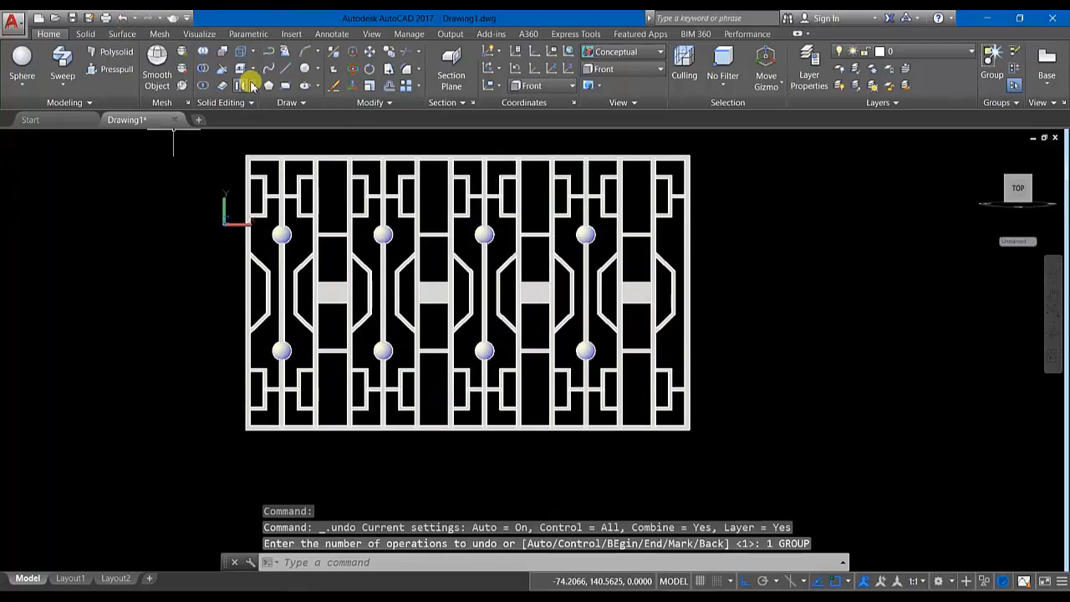
Start a Union and select the outer frame, the vertical bars, the rectangular brackets and the angled side pieces across the panel.
click(203, 51)
mouse_move(610, 393)
mouse_down()
mouse_move(776, 365)
mouse_move(214, 376)
mouse_up()
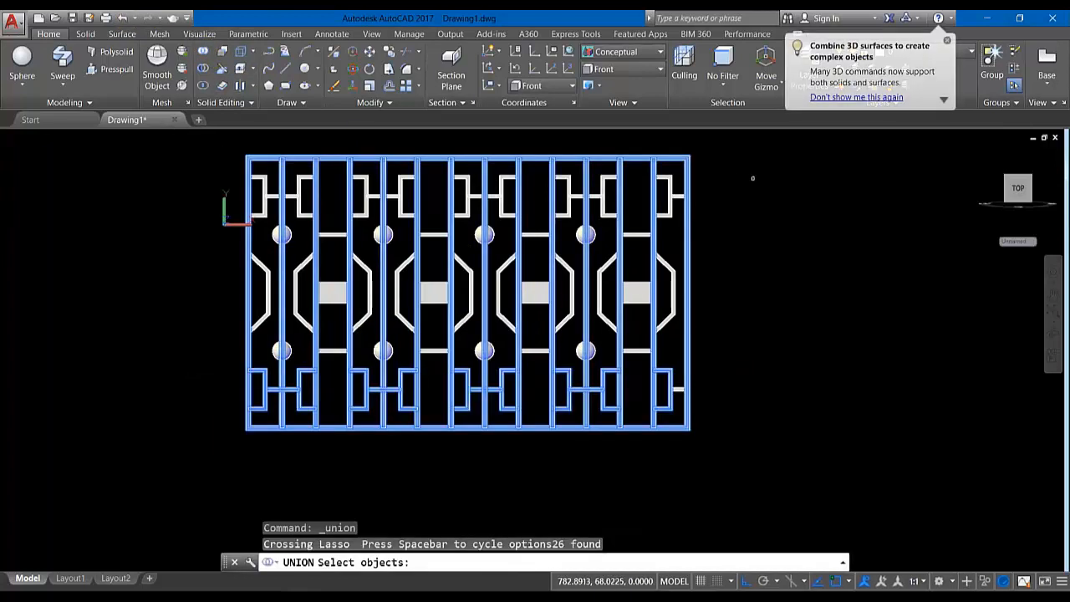
drag(752, 178, 222, 205)
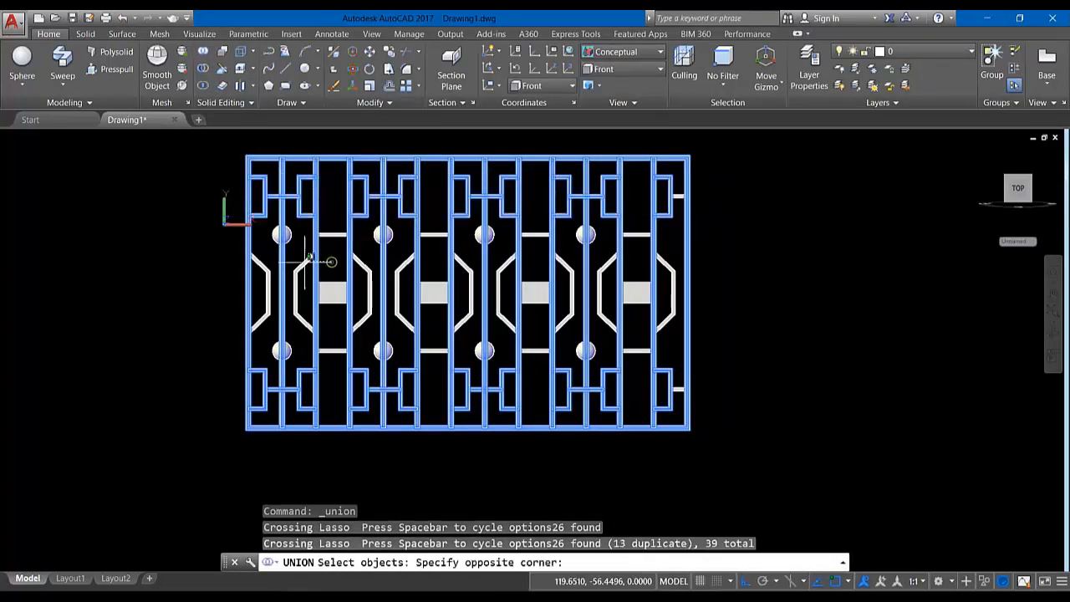
drag(308, 261, 344, 256)
drag(501, 265, 489, 254)
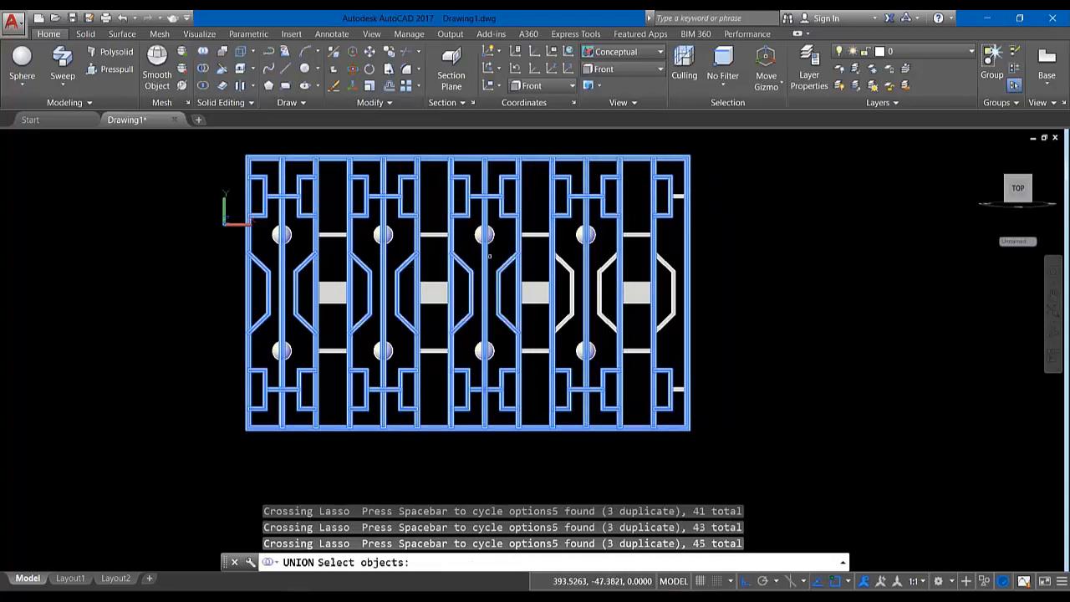
drag(636, 265, 543, 266)
drag(647, 260, 643, 266)
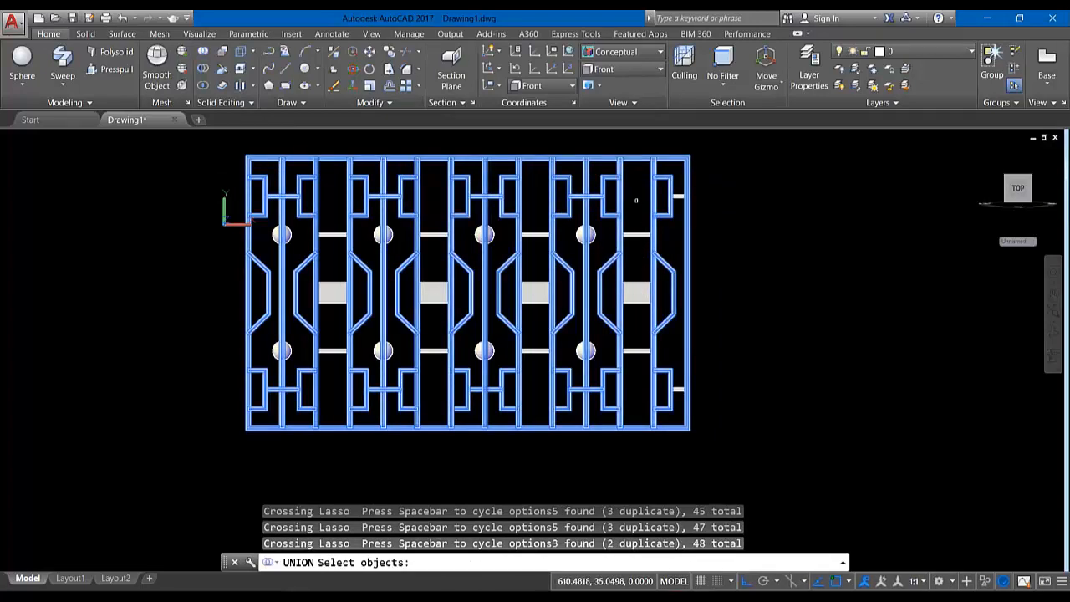
Add the upper and lower short crossbars in all four open columns to the Union selection, leaving out the solid blocks.
drag(625, 373, 625, 374)
drag(528, 202, 531, 284)
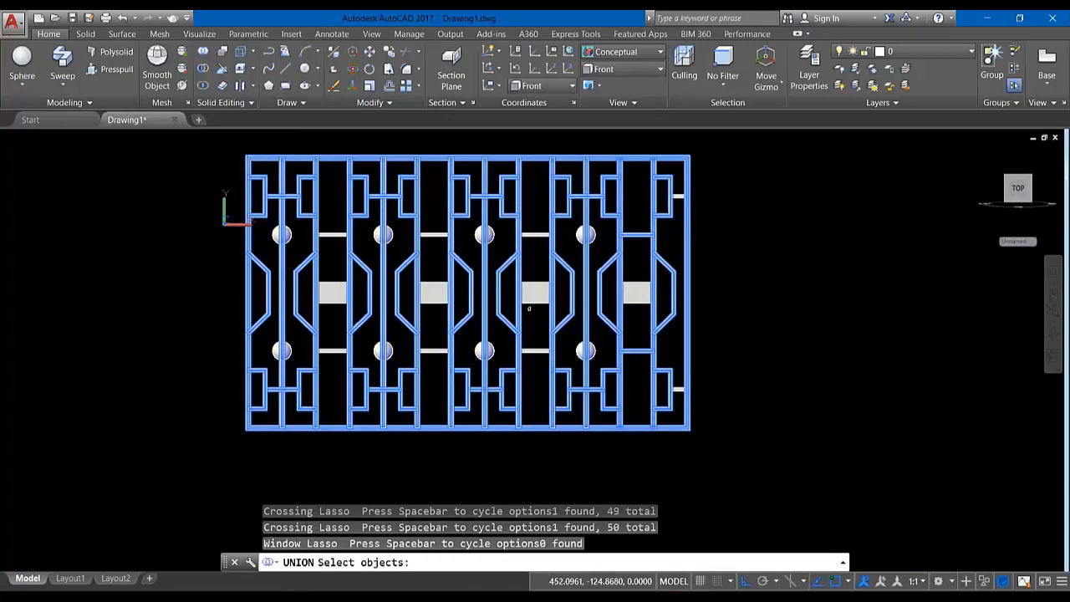
drag(542, 368, 541, 370)
drag(541, 369, 531, 317)
drag(536, 218, 533, 216)
drag(438, 219, 427, 249)
drag(439, 370, 429, 338)
drag(334, 377, 327, 332)
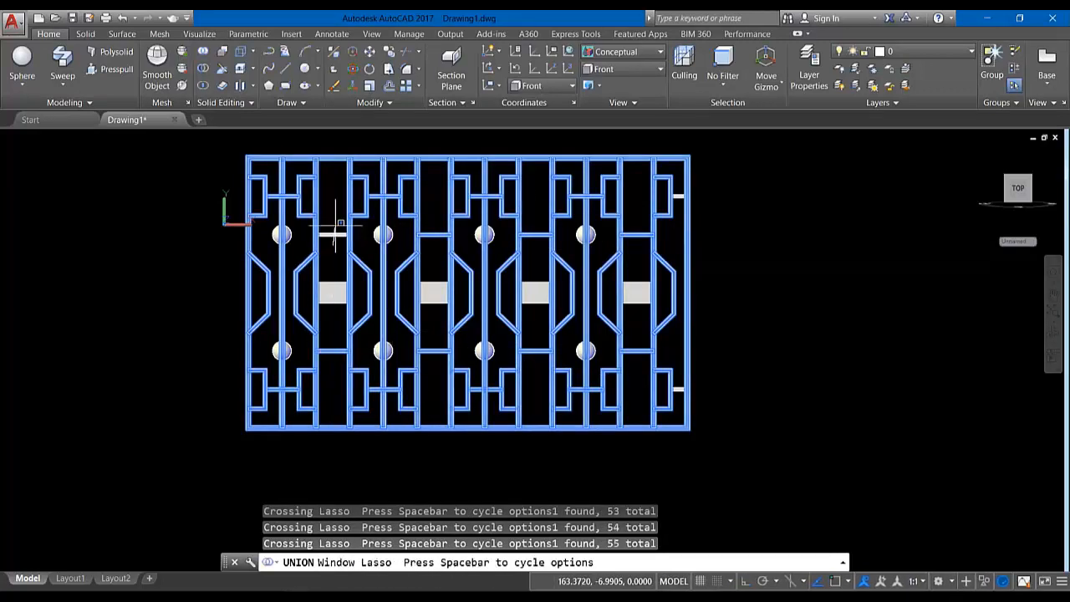
drag(340, 205, 341, 249)
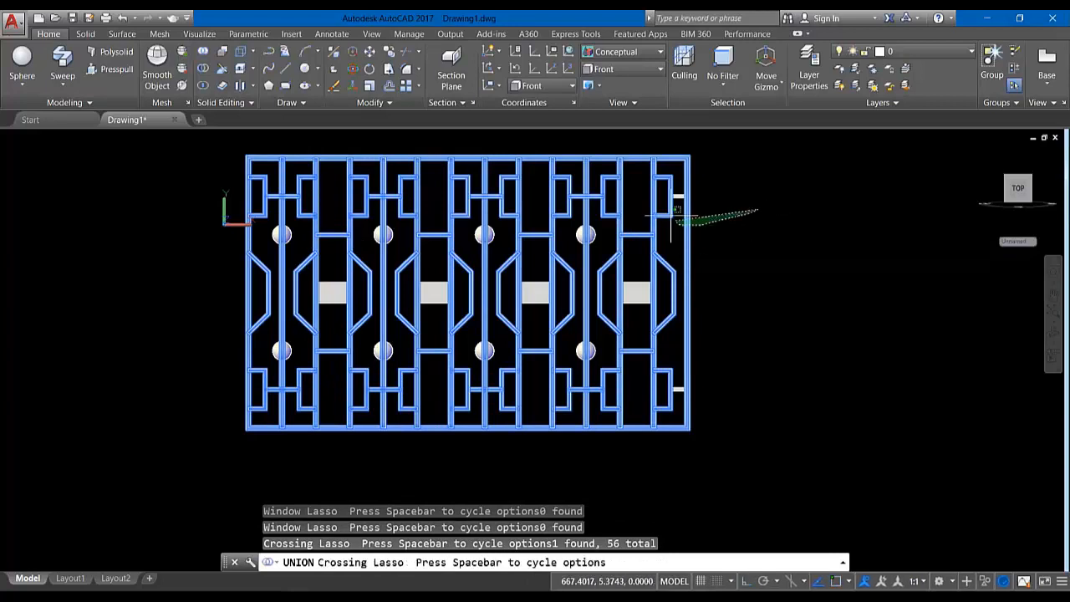
Add the two short connecting bars beside the frame's right edge to the selection and complete the Union.
drag(673, 212, 674, 217)
drag(678, 389, 693, 371)
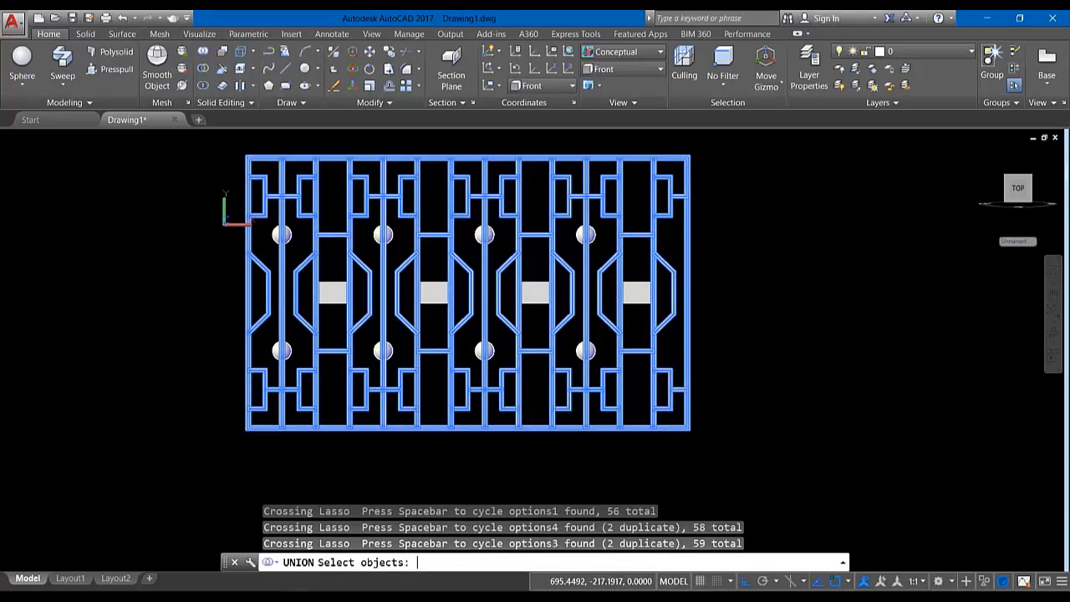
key(Return)
click(655, 319)
key(Escape)
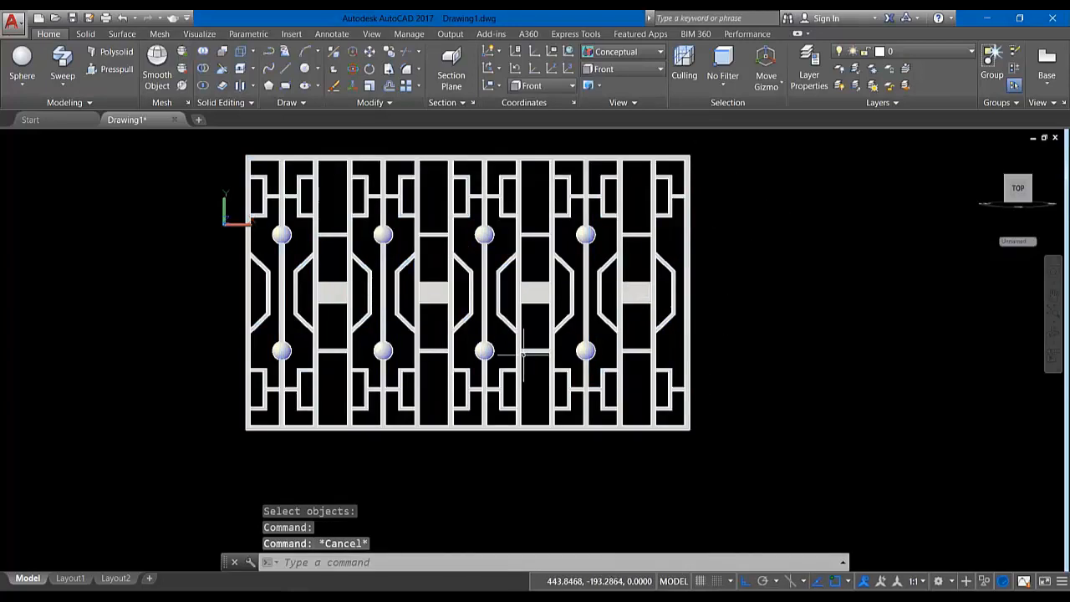
Set the united panel back to the Front view.
middle_drag(661, 297, 702, 297)
click(622, 69)
click(628, 138)
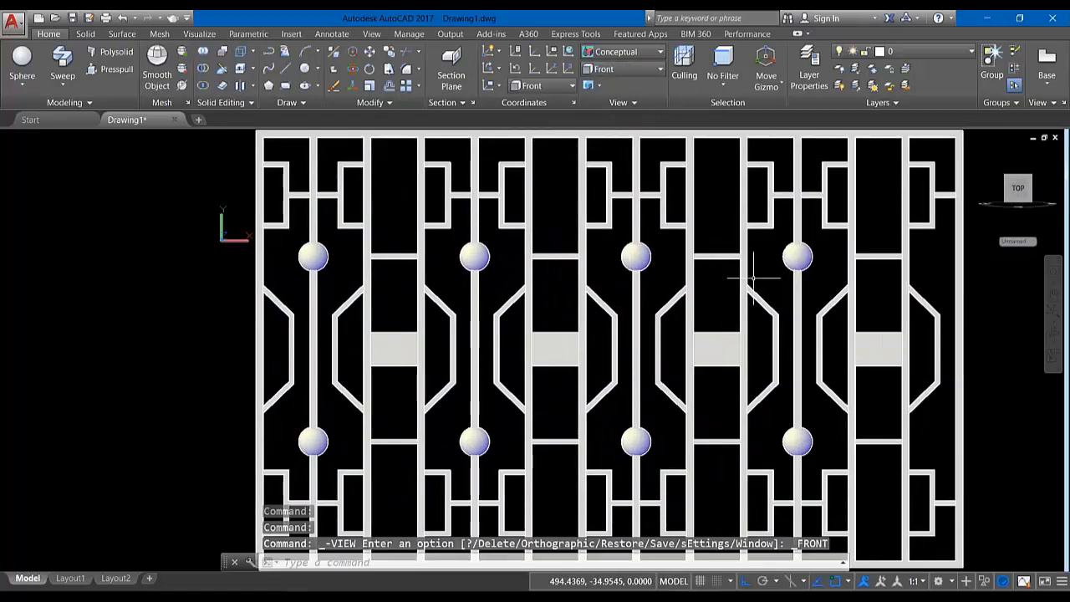